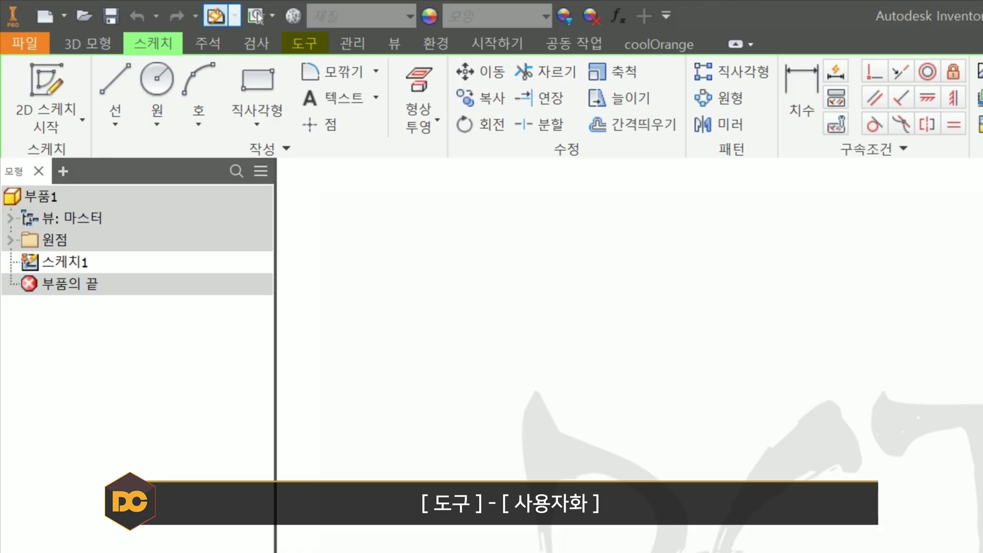
- Open the import of customization settings, and open the [도서구매]전용자료실 board on the cafe site
left_click(304, 44)
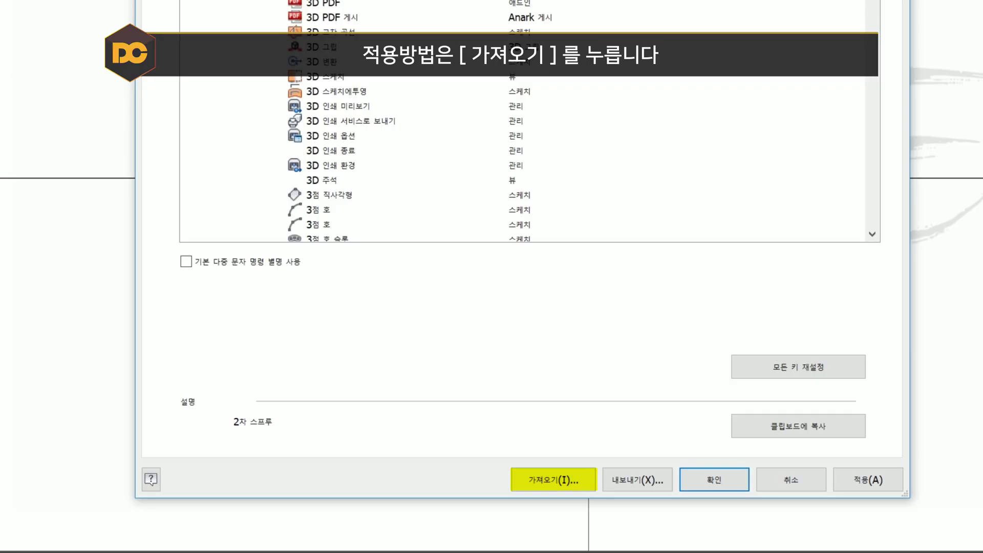
key("alt+i")
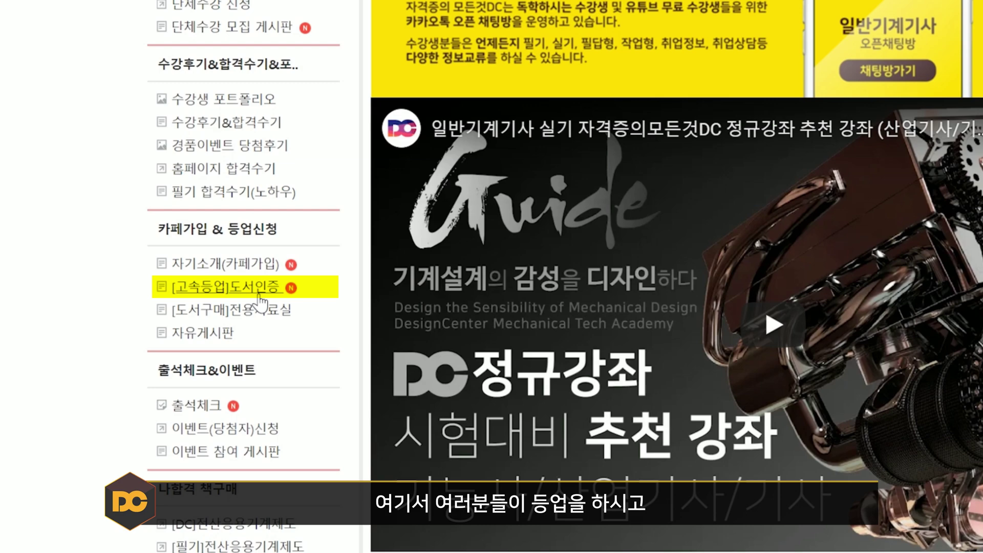
left_click(290, 314)
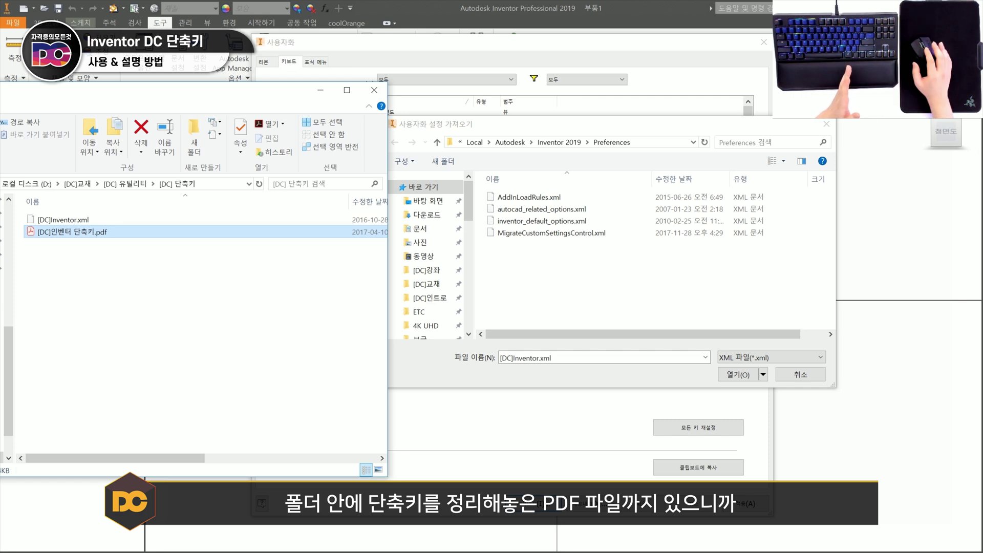
- Copy [DC]Inventor.xml from the [DC] 단축키 folder into the Inventor 2019 Preferences folder and import it as the customization settings
left_click(64, 220)
left_click(113, 232)
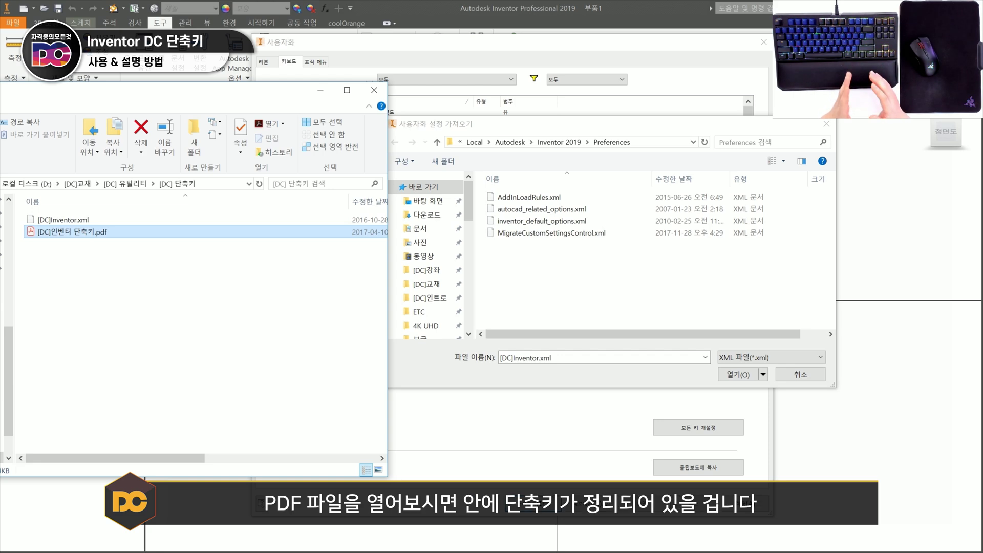
left_click(77, 219)
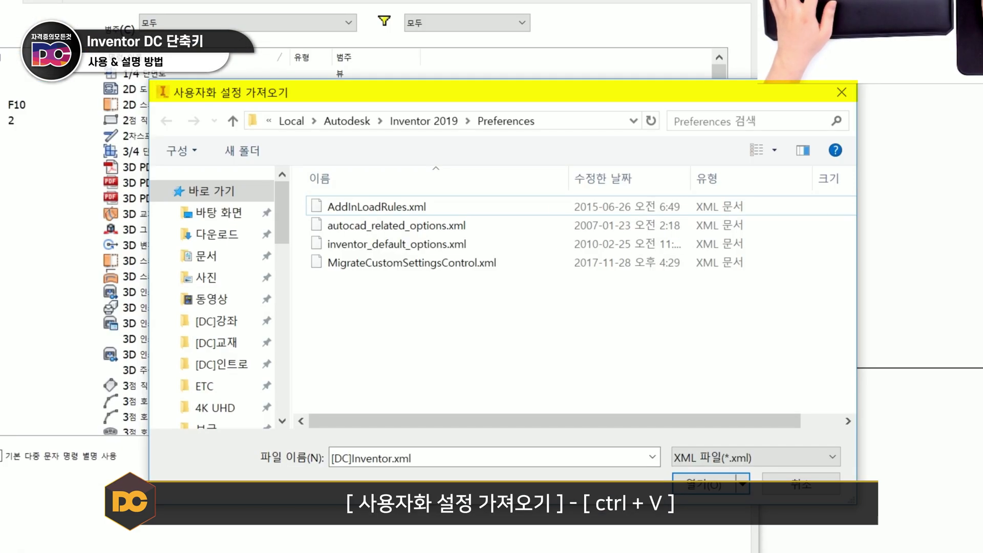
key("ctrl+v")
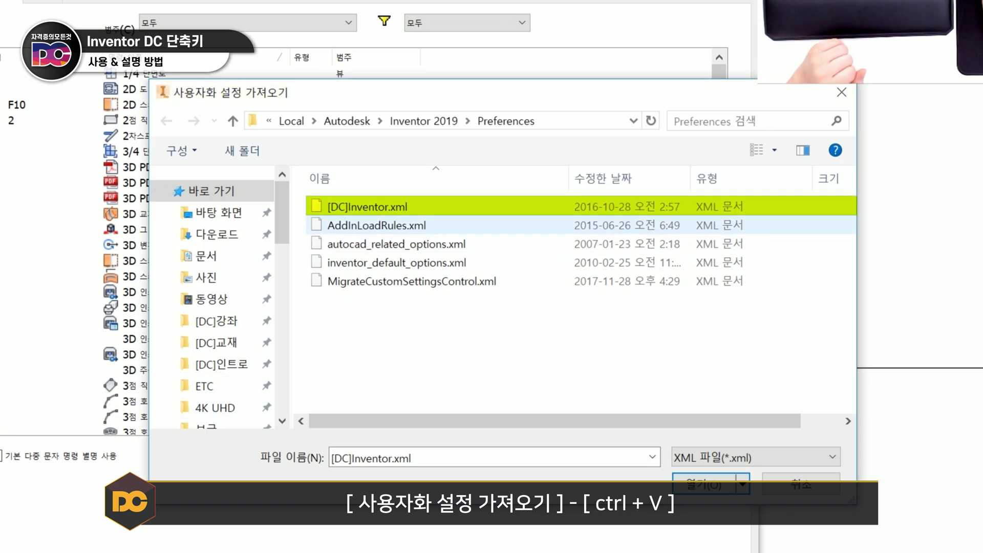
left_click(705, 484)
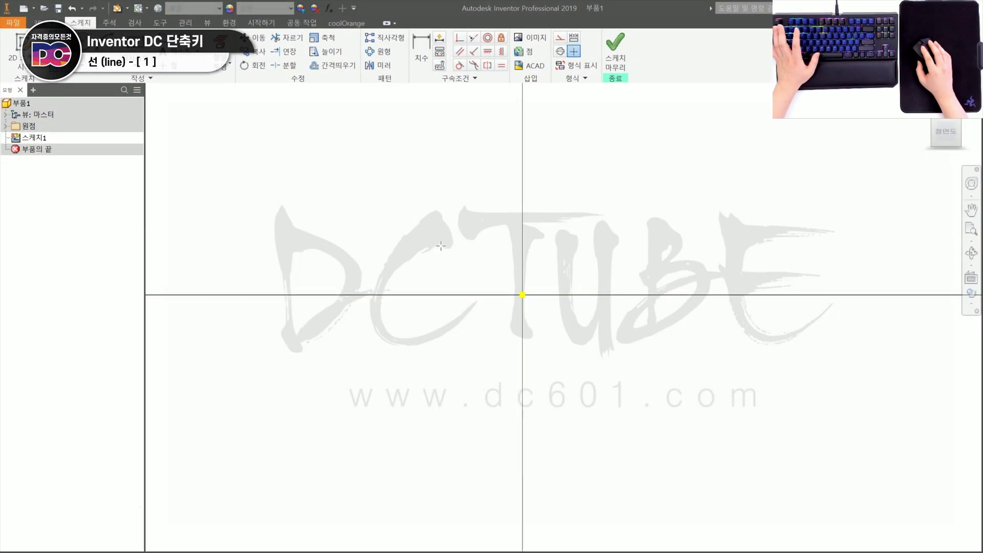
- Sketch three connected line segments left of the origin and continue the chain with a short arc
left_click(434, 182)
left_click(339, 281)
left_click(400, 400)
left_click(455, 372)
left_click_drag(455, 372, 468, 326)
- Continue the line chain from the arc with thirteen zigzag segments around the origin and on towards the upper right
left_click(467, 224)
left_click(588, 219)
left_click(621, 303)
left_click(543, 395)
left_click(601, 455)
left_click(681, 425)
left_click(697, 248)
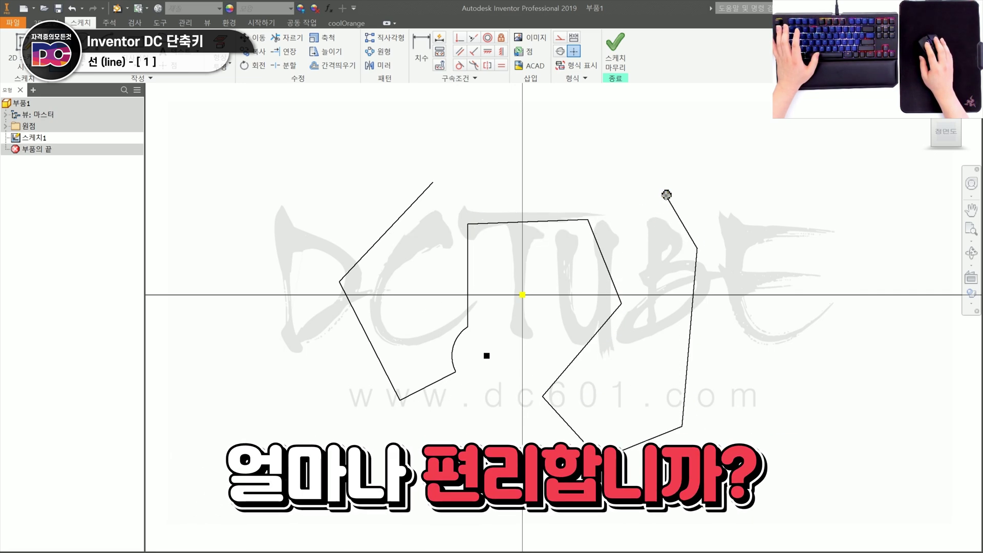
left_click(666, 195)
left_click(760, 192)
left_click(745, 317)
left_click(812, 322)
left_click(859, 155)
left_click(730, 137)
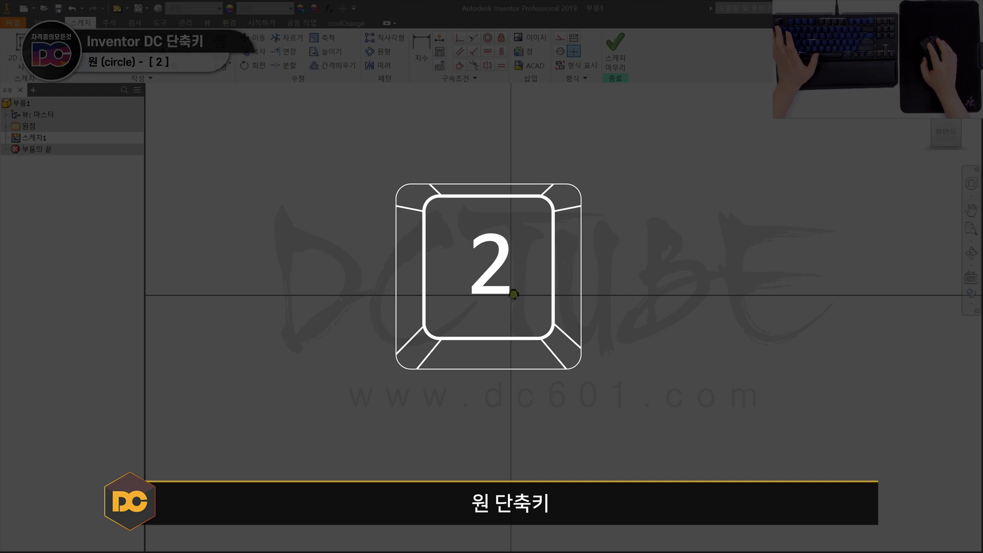
- Sketch a circle centred on the origin and another circle to its upper right
left_click(511, 295)
left_click(560, 239)
left_click(634, 225)
left_click(682, 305)
left_click(773, 249)
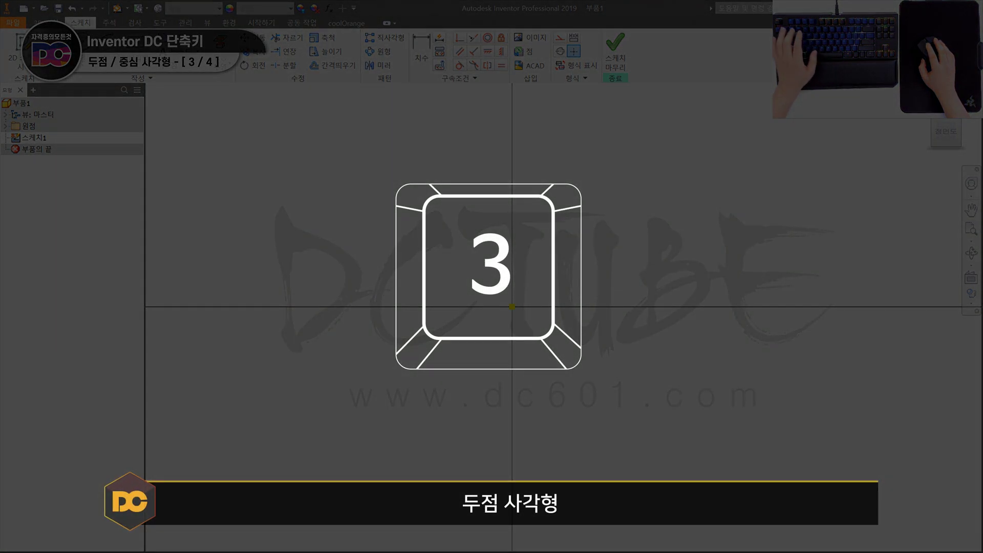
- Sketch a two-point rectangle above the origin and a centre-based rectangle to the right of it
left_click(457, 269)
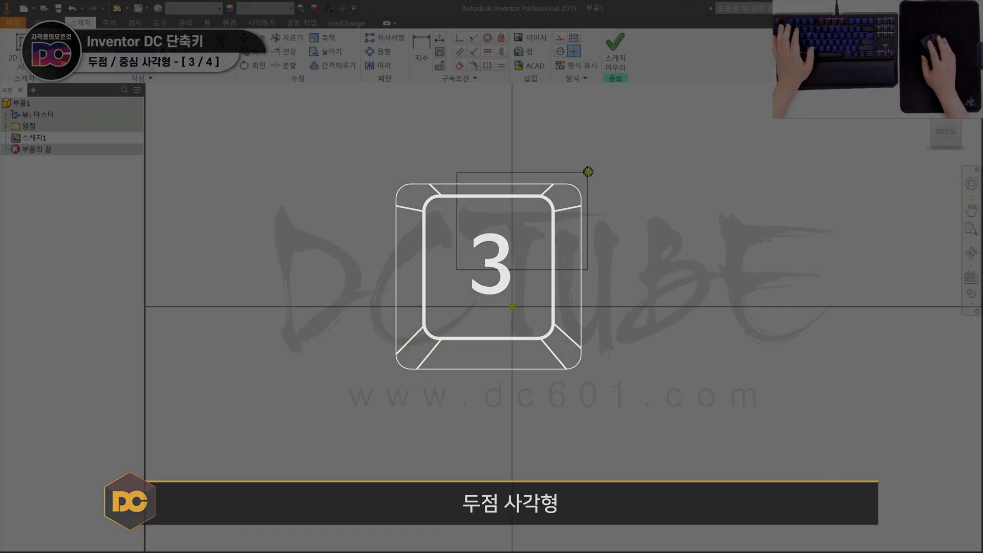
left_click(607, 166)
middle_click_drag(591, 244, 538, 247)
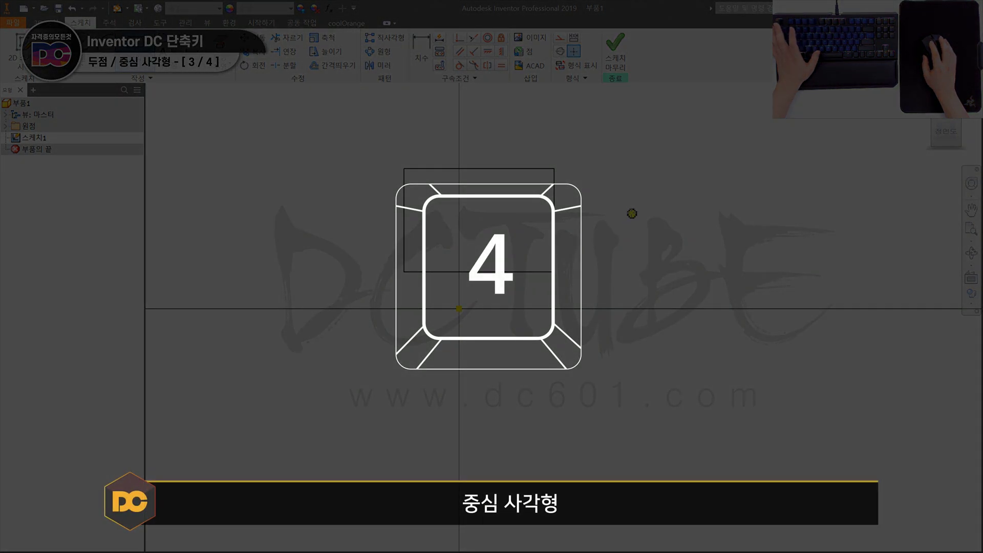
left_click(632, 212)
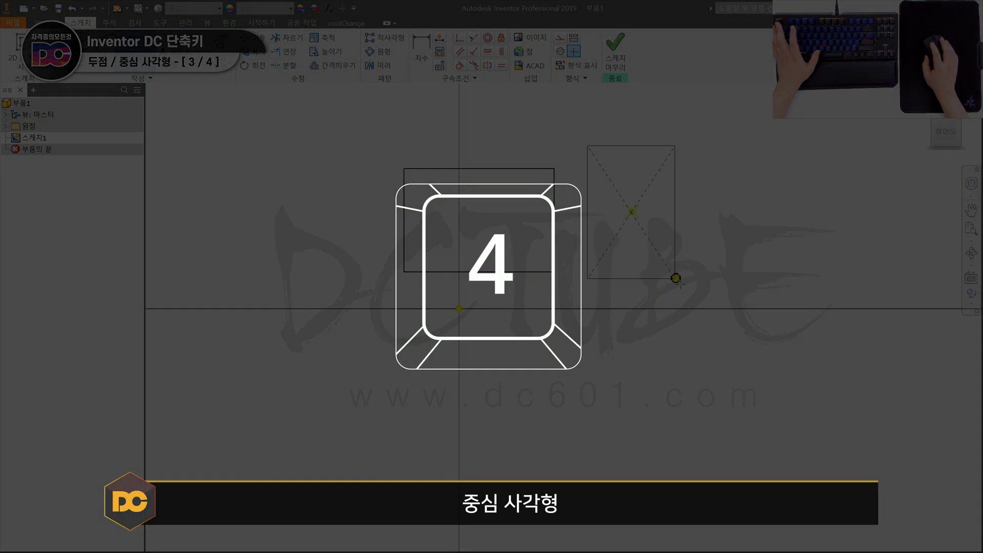
left_click(742, 282)
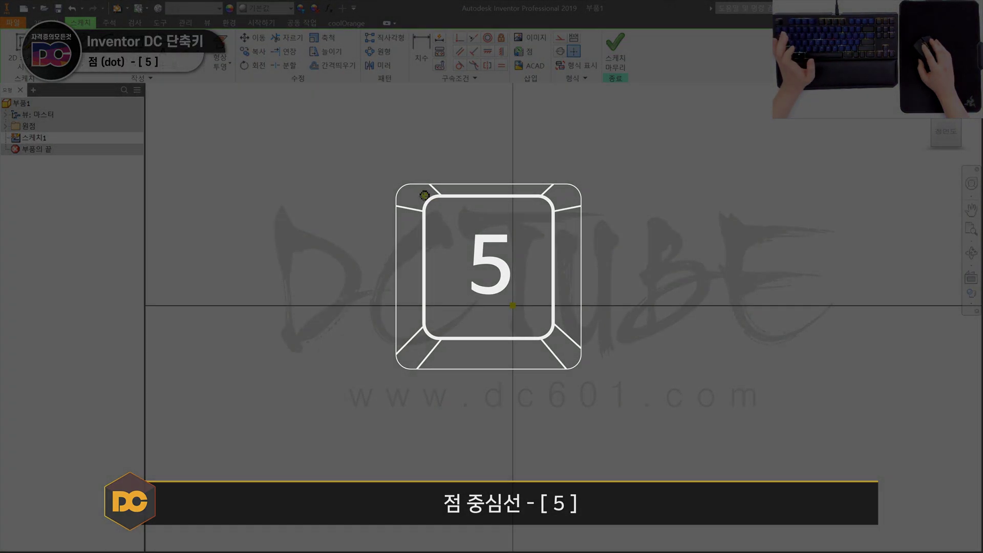
- Place four sketch points above the origin, two in an upper row and two in a lower row
left_click(422, 195)
left_click(581, 195)
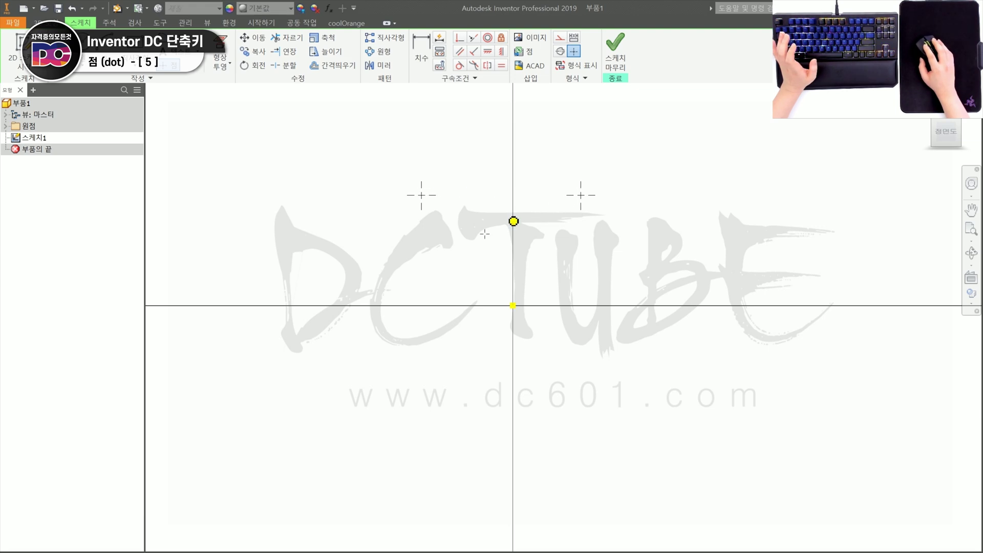
left_click(403, 273)
left_click(605, 260)
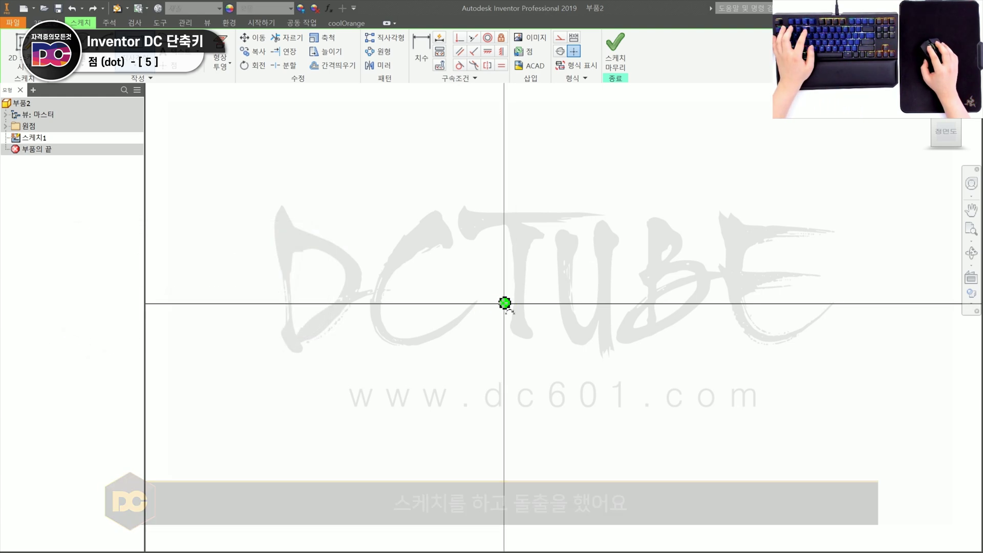
- Sketch a rectangle centred on the origin and extrude it 10 mm as a new solid
left_click(504, 303)
left_click(694, 193)
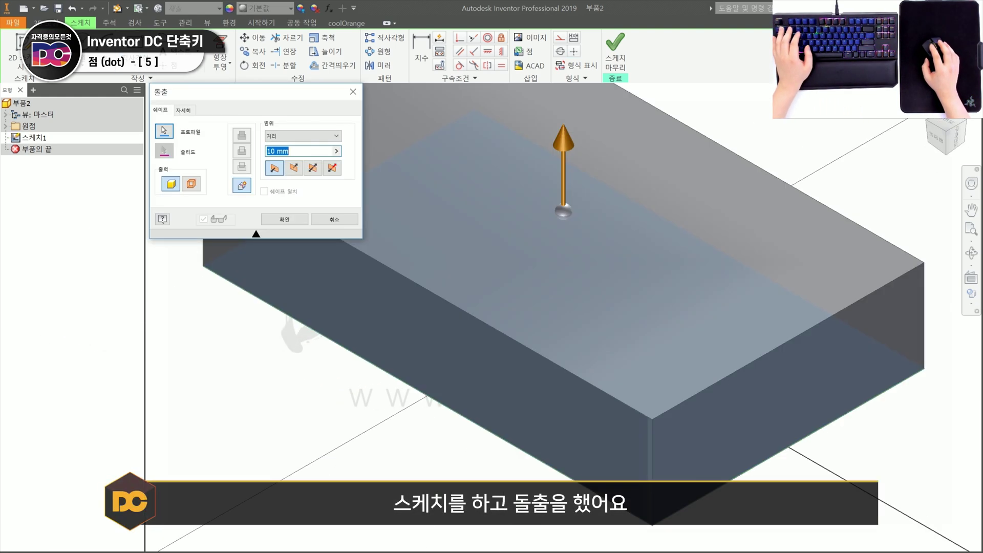
left_click(281, 217)
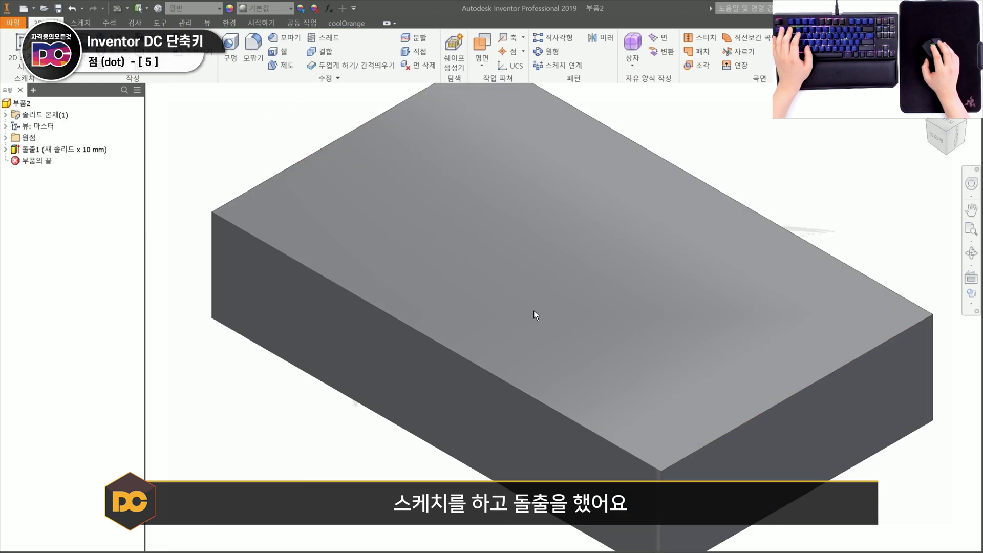
- On the block's top face, sketch a point dimensioned 10 mm horizontally and 6 mm vertically from the origin
left_click(490, 237)
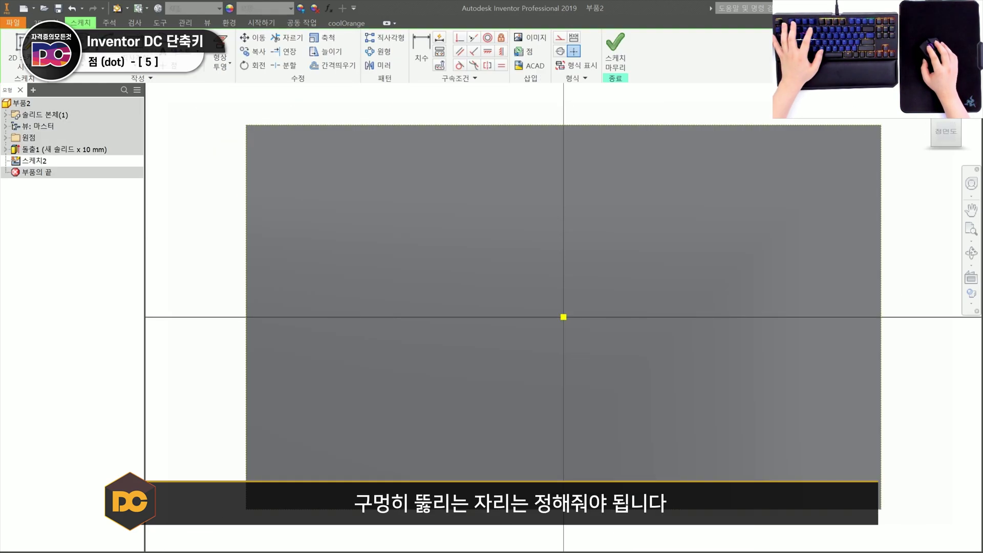
left_click(436, 227)
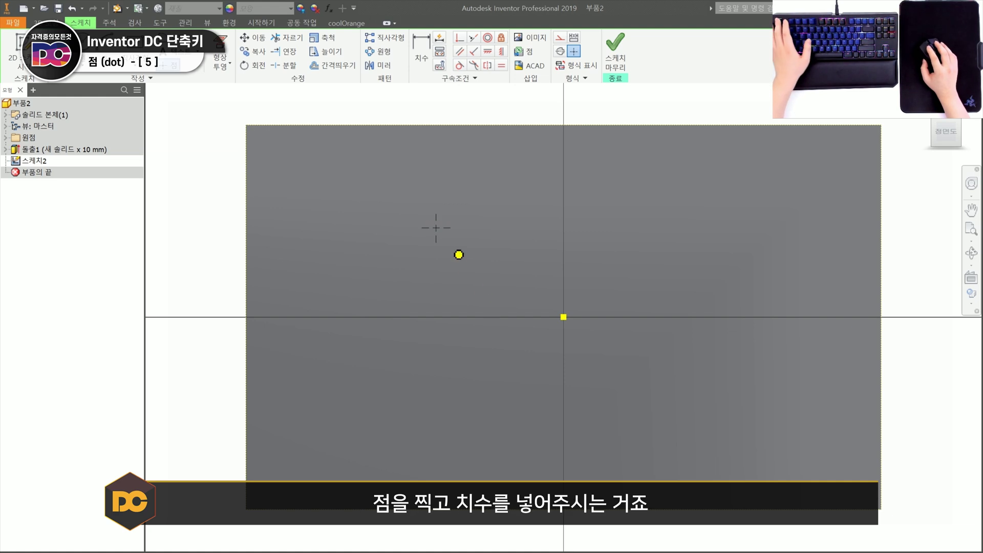
key("d")
left_click(563, 317)
left_click(517, 180)
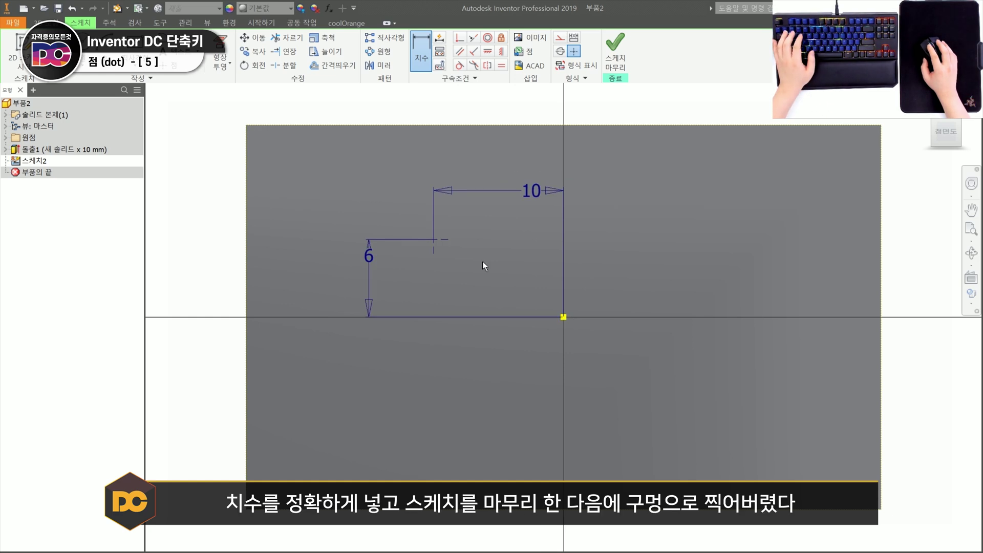
- Finish the sketch and cut a simple 3 mm through-all hole at the sketched point
key("F6")
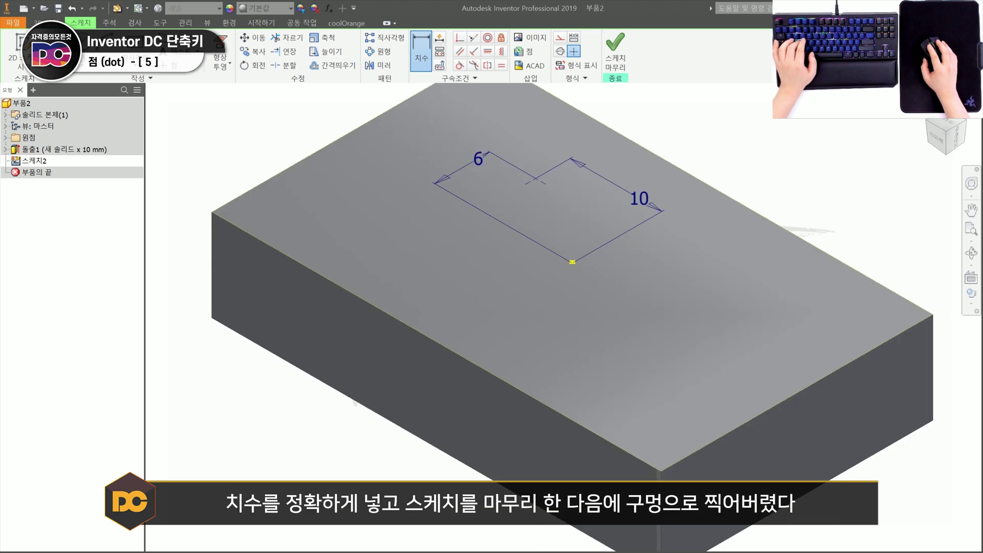
key("h")
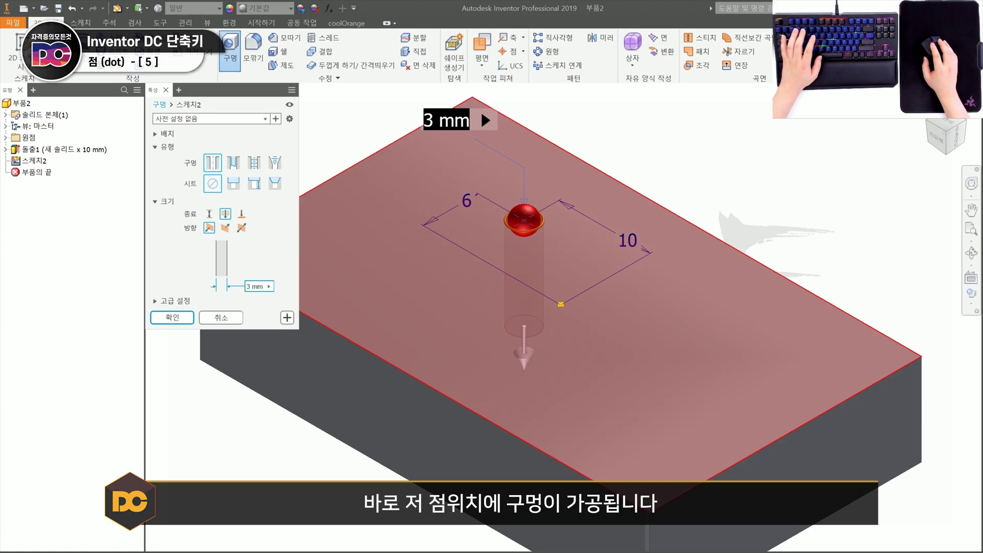
key("Return")
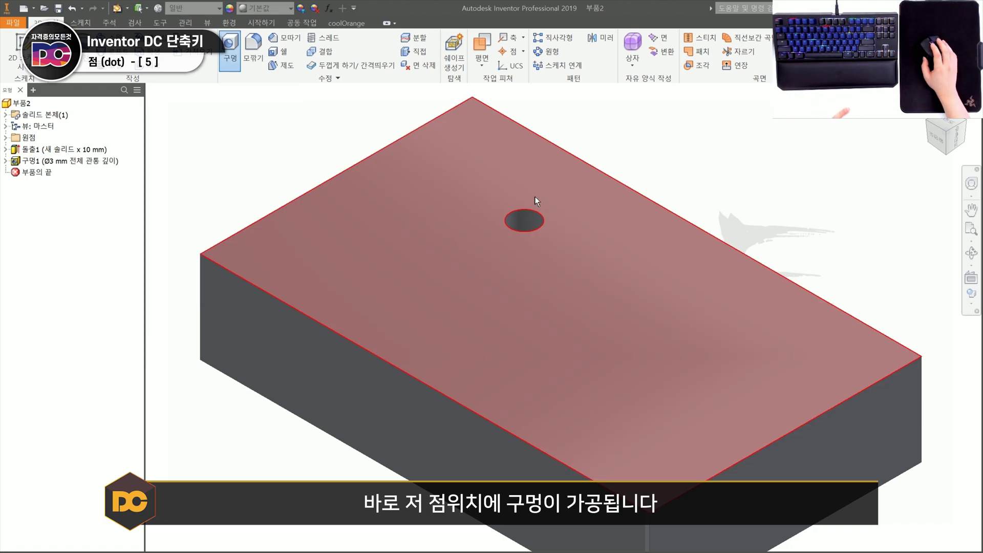
scroll(534, 197, "up", 6)
scroll(532, 210, "down", 5)
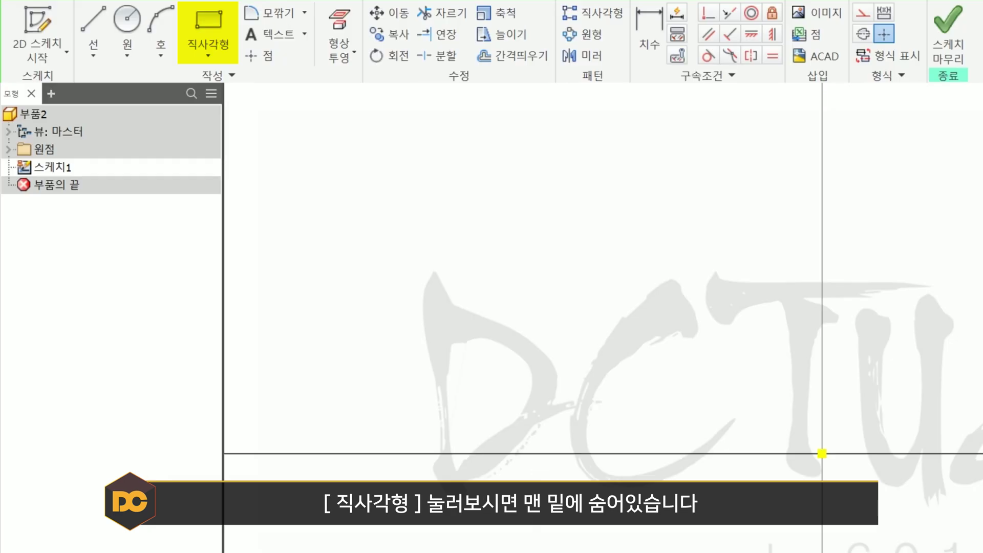
- Sketch a six-sided circumscribed polygon to the upper left of the origin
left_click(208, 52)
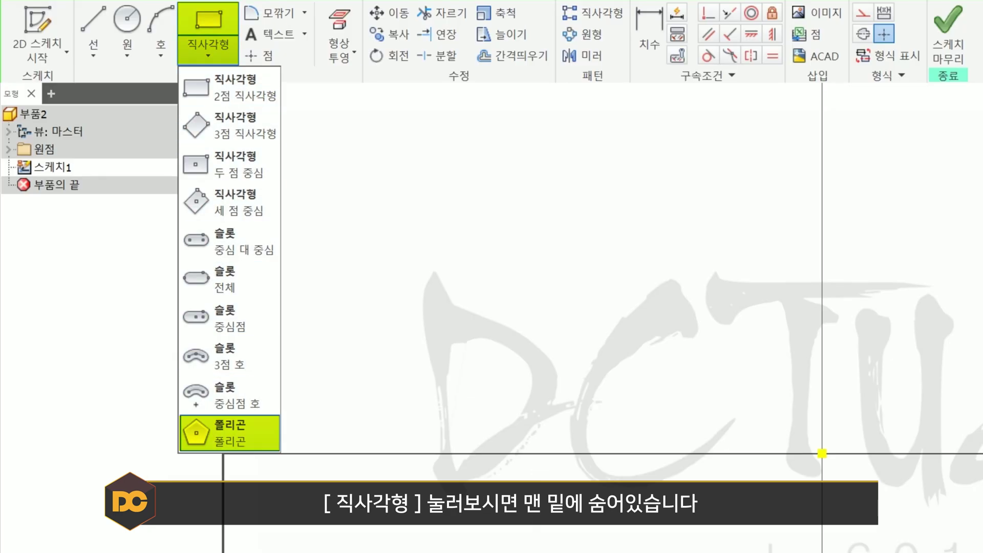
left_click(196, 433)
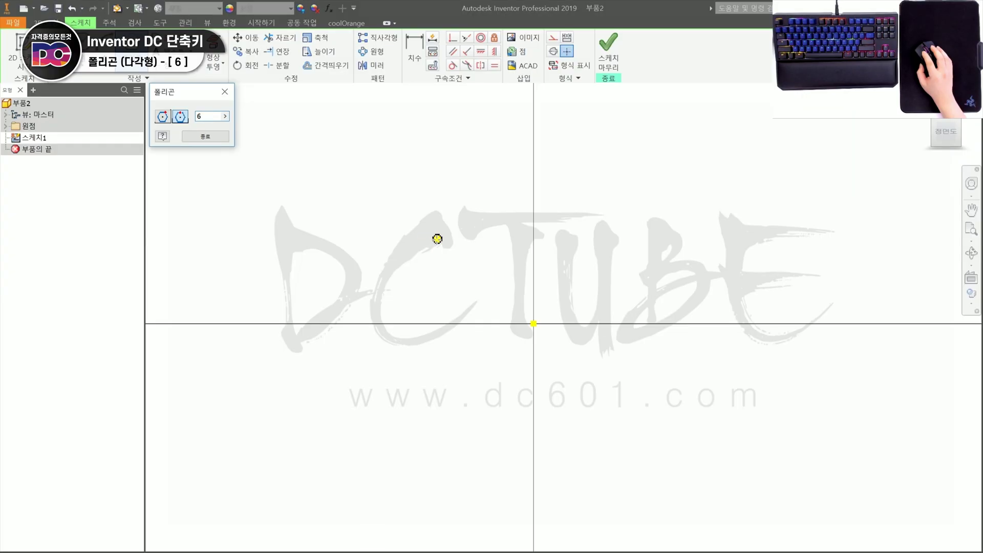
left_click(437, 239)
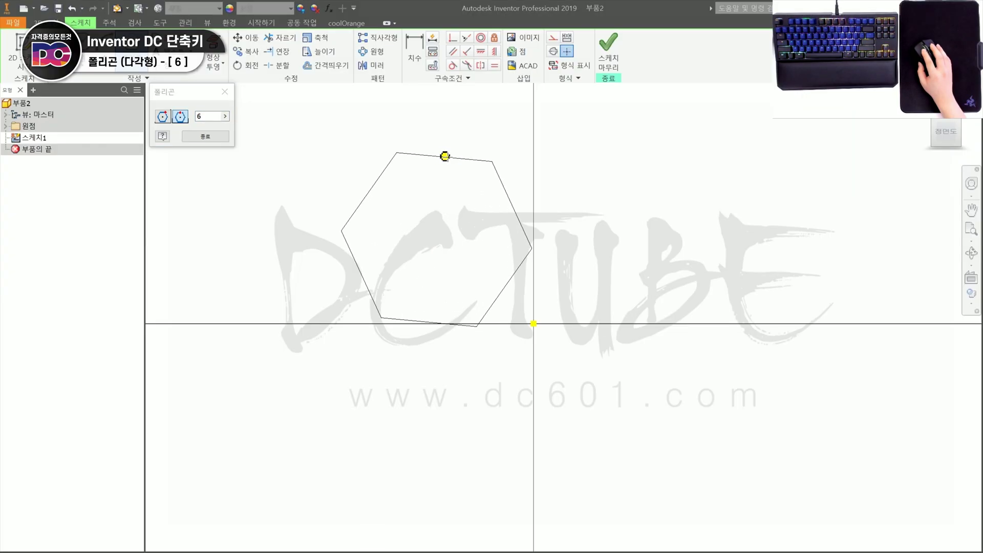
left_click(464, 150)
key("Escape")
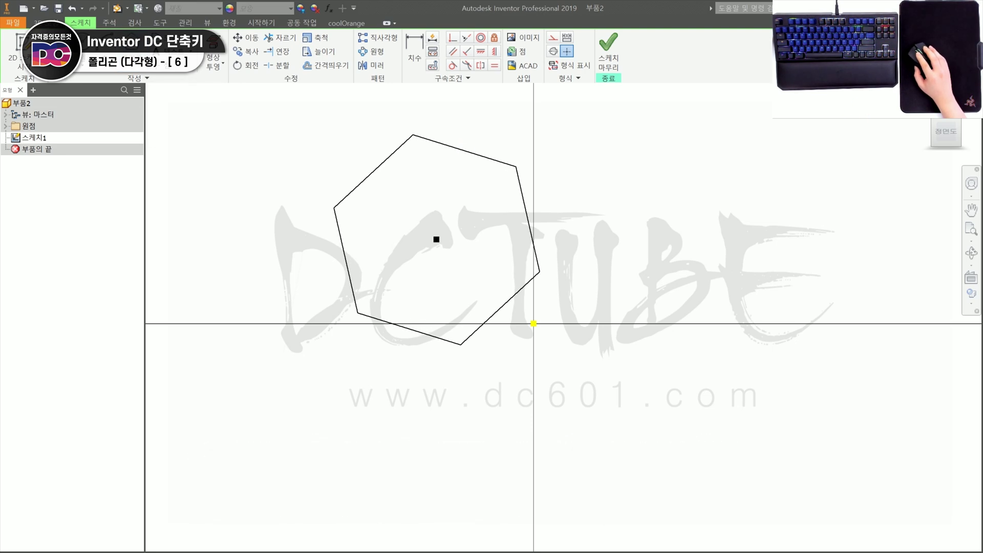
- Sketch a five-sided inscribed polygon centred to the upper left of the origin
left_click(132, 66)
left_click(147, 86)
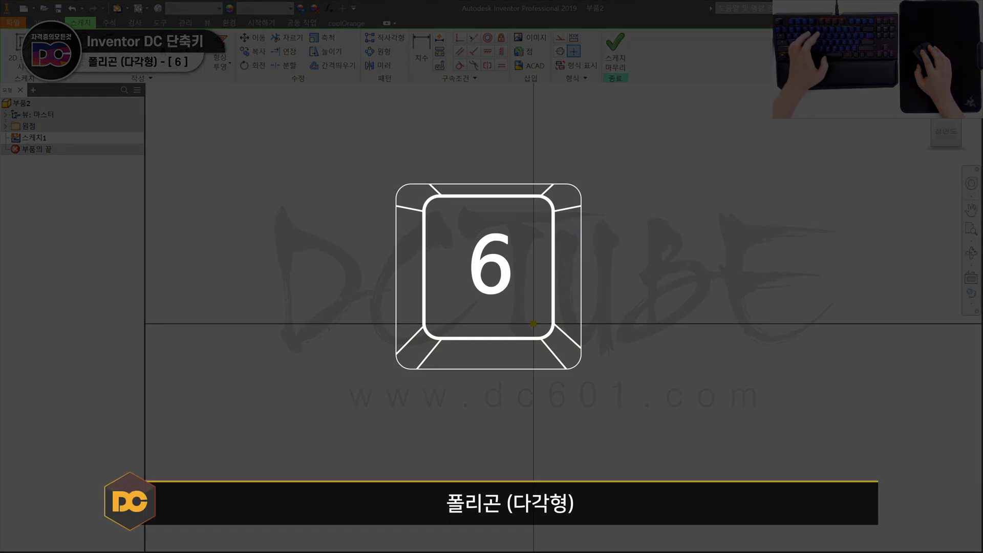
key("6")
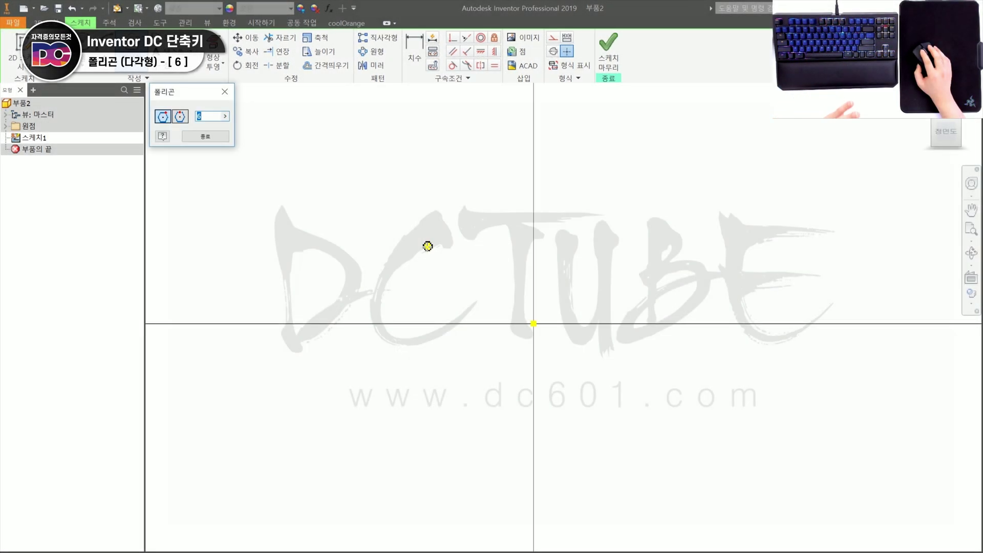
type("5")
left_click(478, 255)
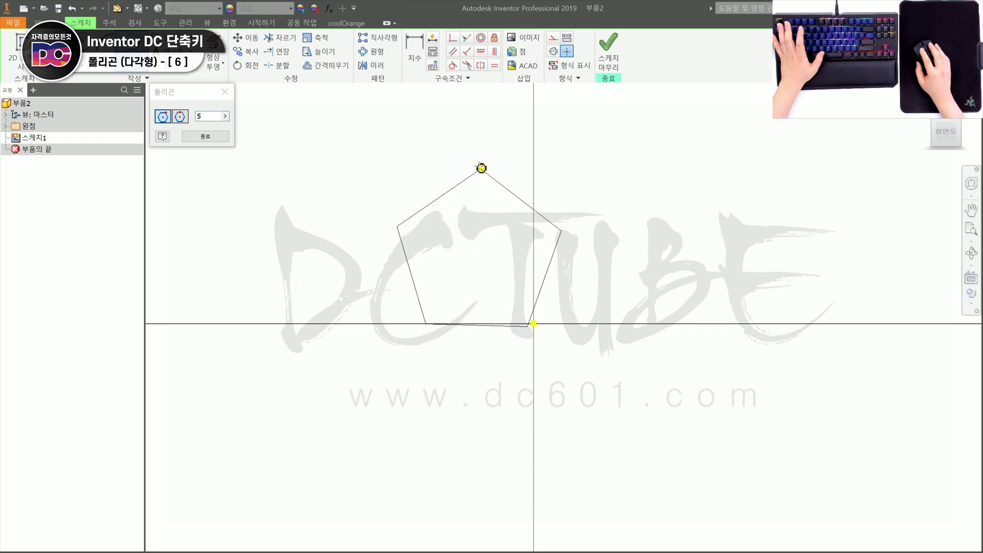
left_click(451, 127)
key("Escape")
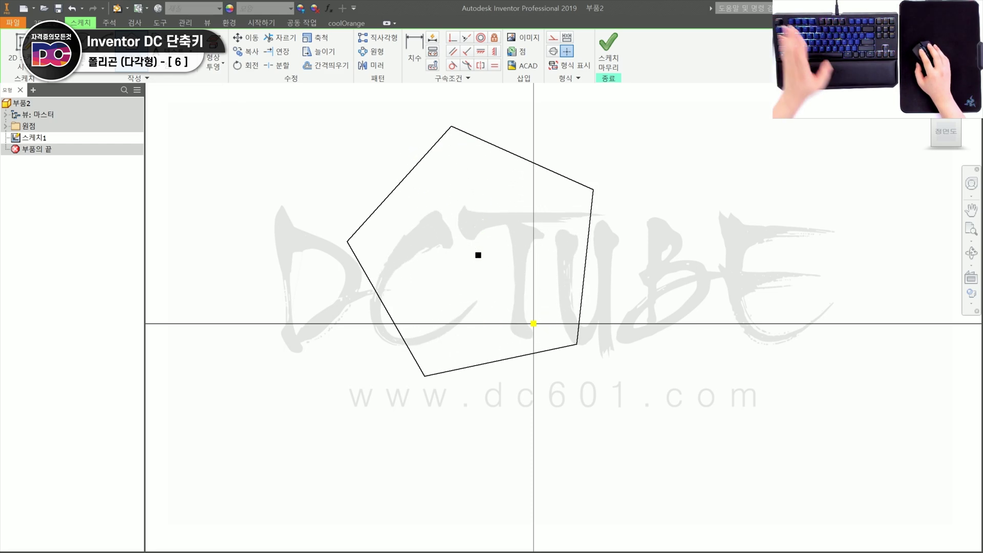
left_click(504, 360)
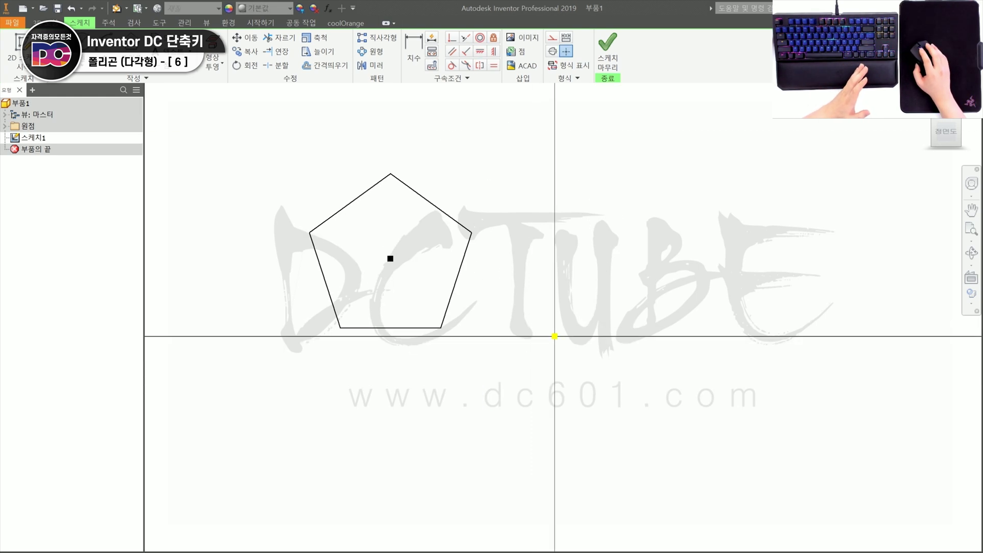
- Sketch a small two-point rectangle and a larger centre-based rectangle to the right of the pentagon
middle_click_drag(578, 184, 551, 195)
key("3")
left_click(550, 196)
left_click(664, 259)
key("4")
left_click(762, 220)
left_click(837, 342)
type("6")
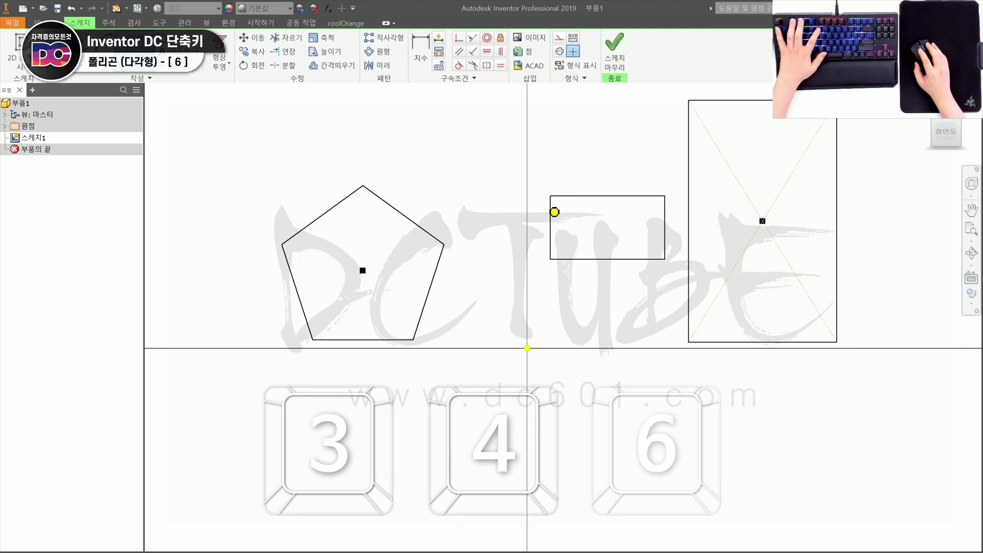
type("6")
left_click(469, 165)
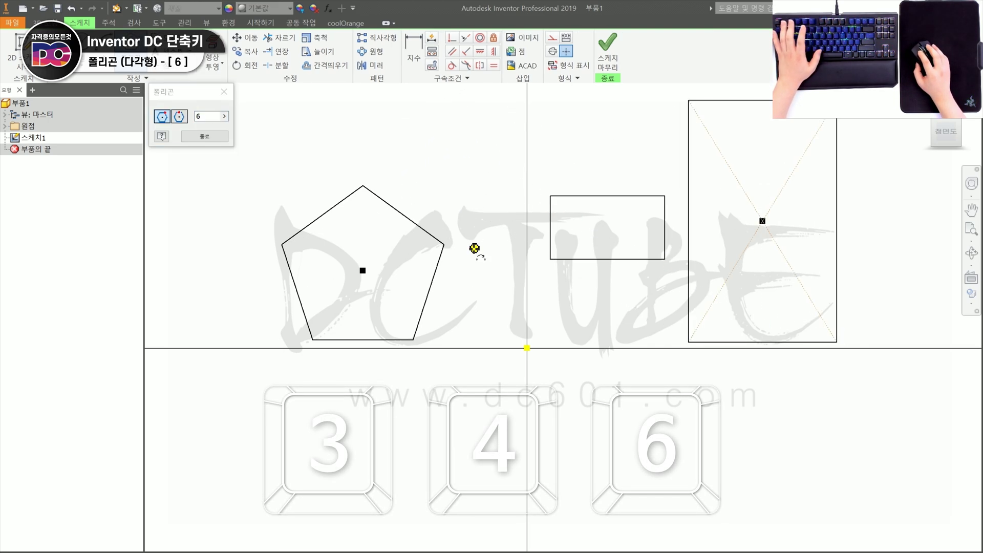
left_click(474, 248)
key("Escape")
middle_click_drag(625, 197, 615, 228)
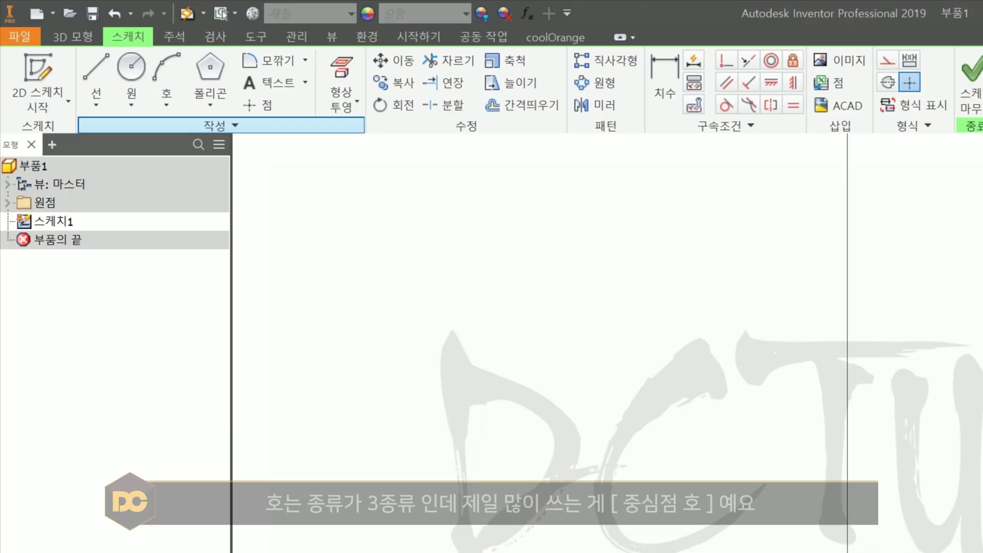
- Sketch a centre-point arc spanning roughly a half circle, centred to the upper left of the origin
left_click(166, 100)
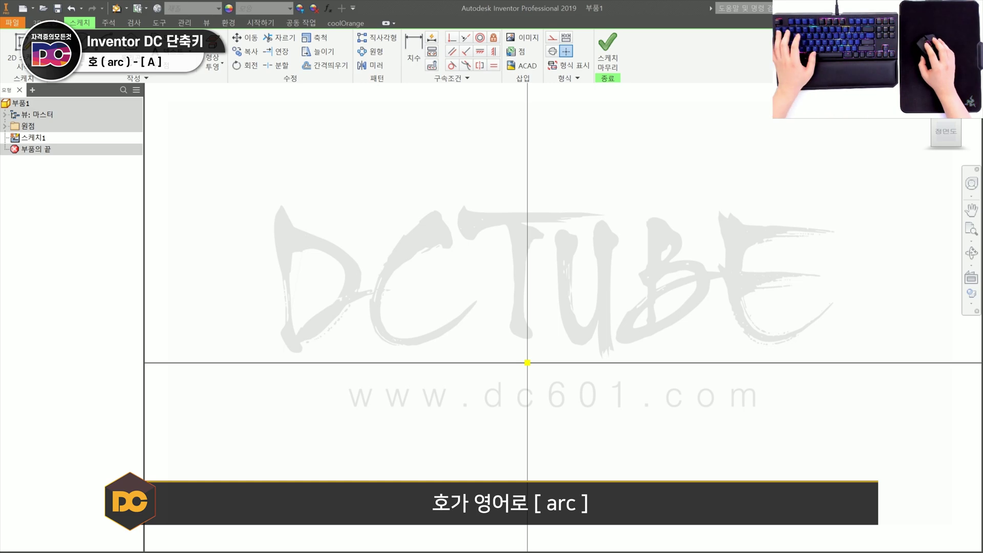
key("a")
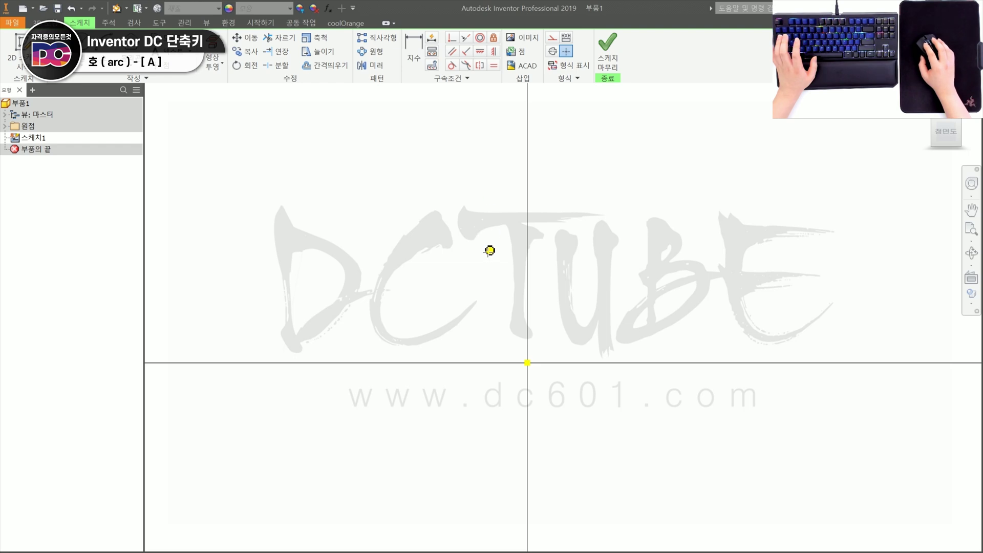
left_click(475, 236)
left_click(369, 241)
left_click(582, 225)
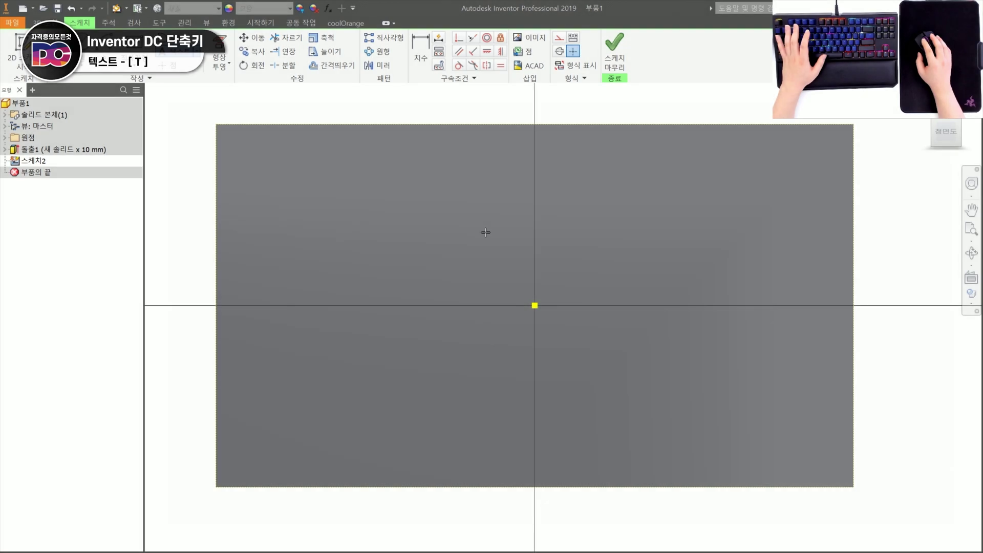
- Place the sketch text "자격증의모든것DC" on the block's top face, above the origin
left_click(485, 232)
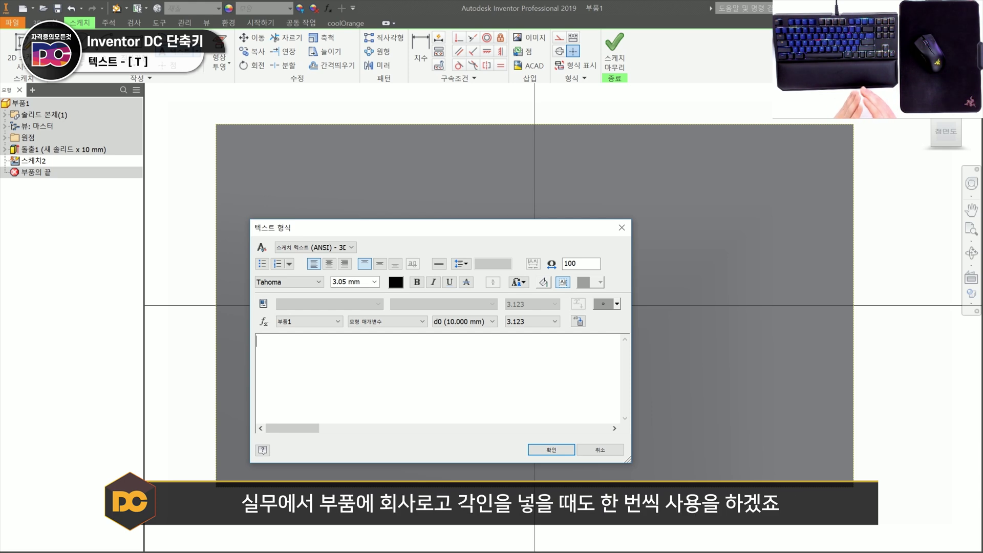
type("자격증의모든것")
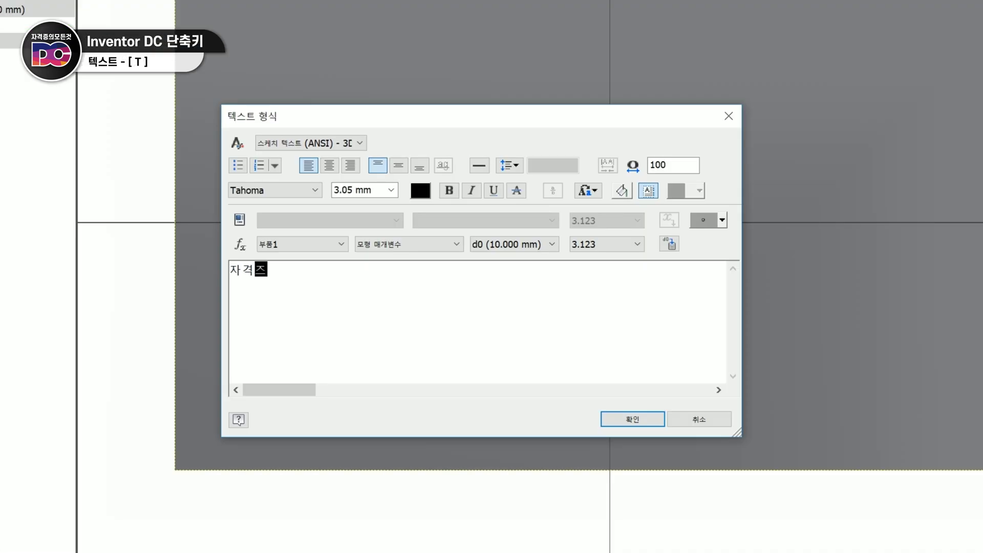
type("DC")
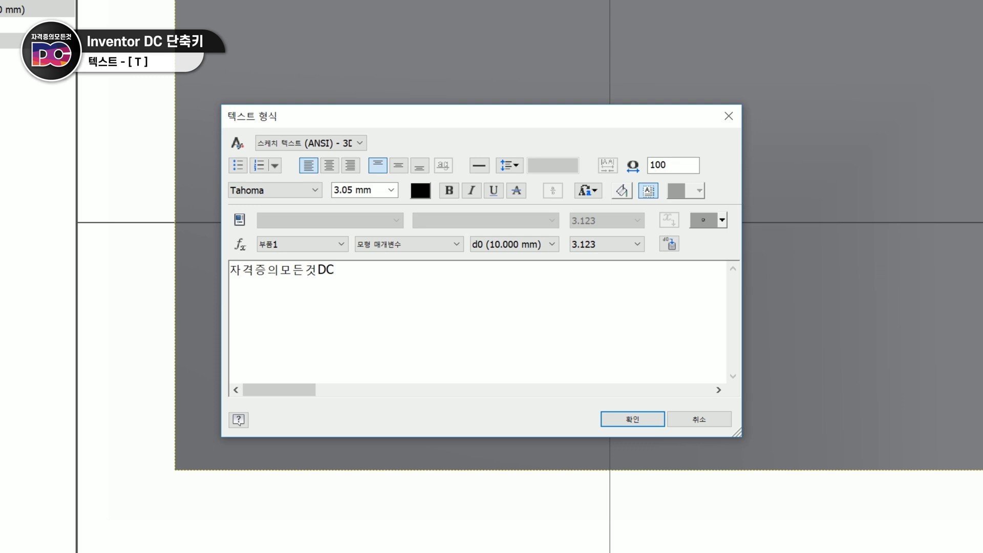
left_click(632, 418)
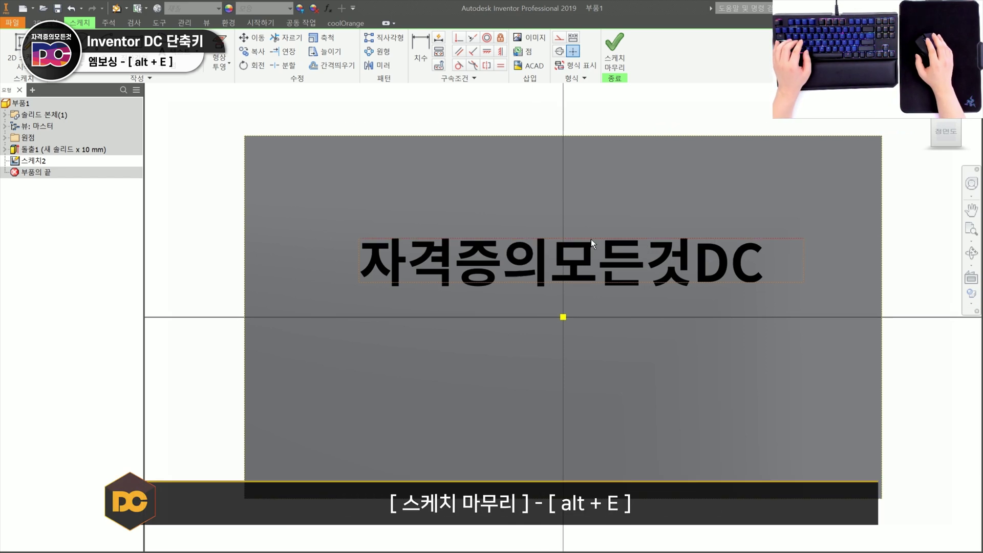
- Finish the sketch and emboss the text as raised lettering 1 mm high on the block's top face
key("alt+e")
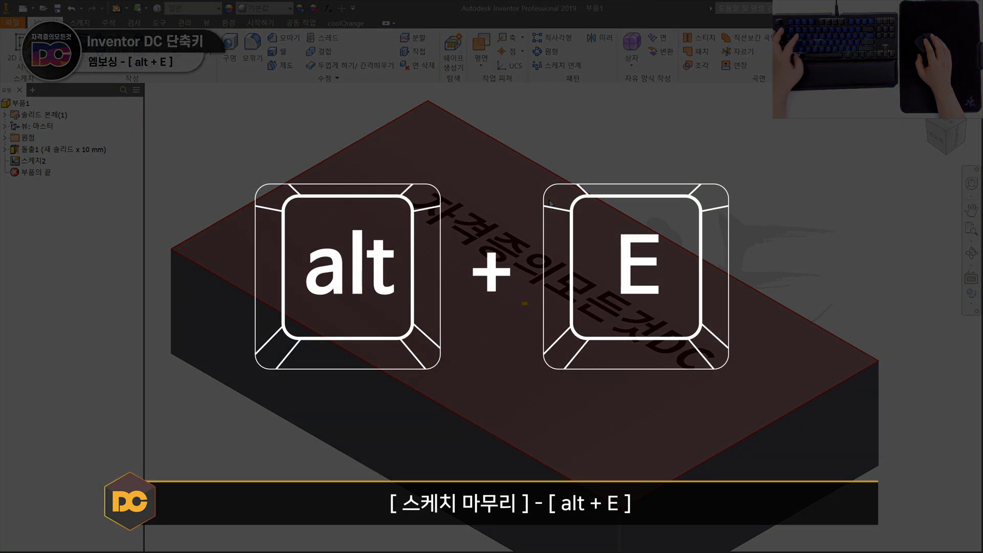
key("alt+e")
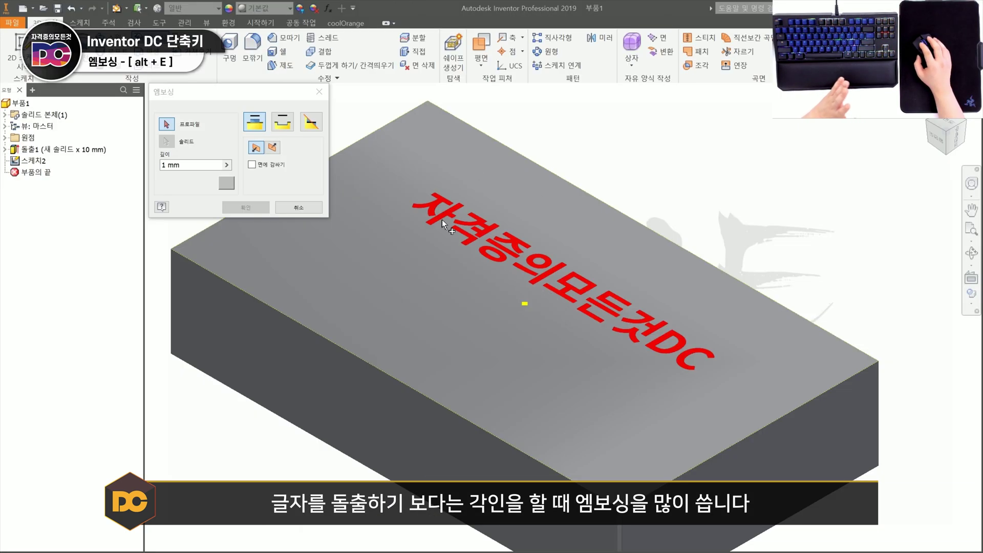
left_click(486, 235)
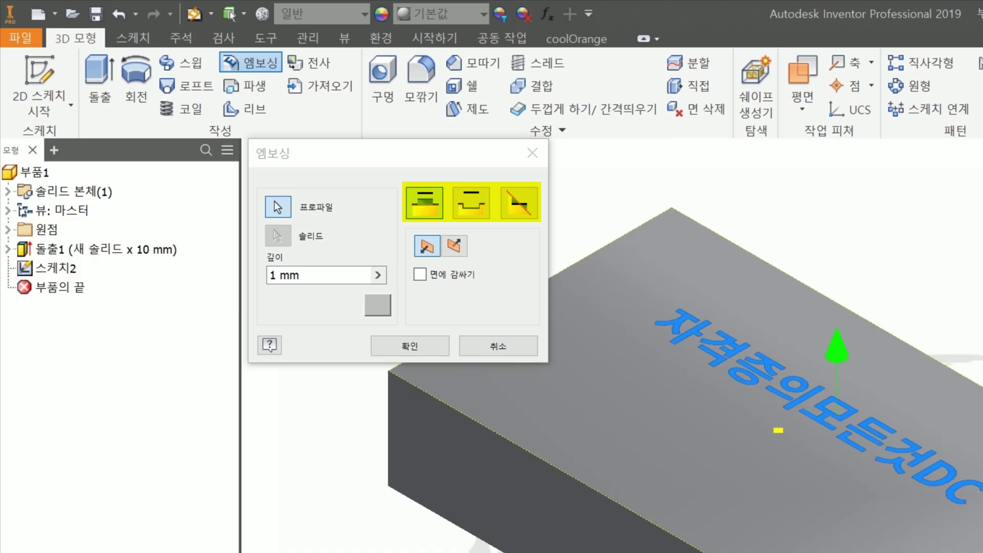
left_click(411, 347)
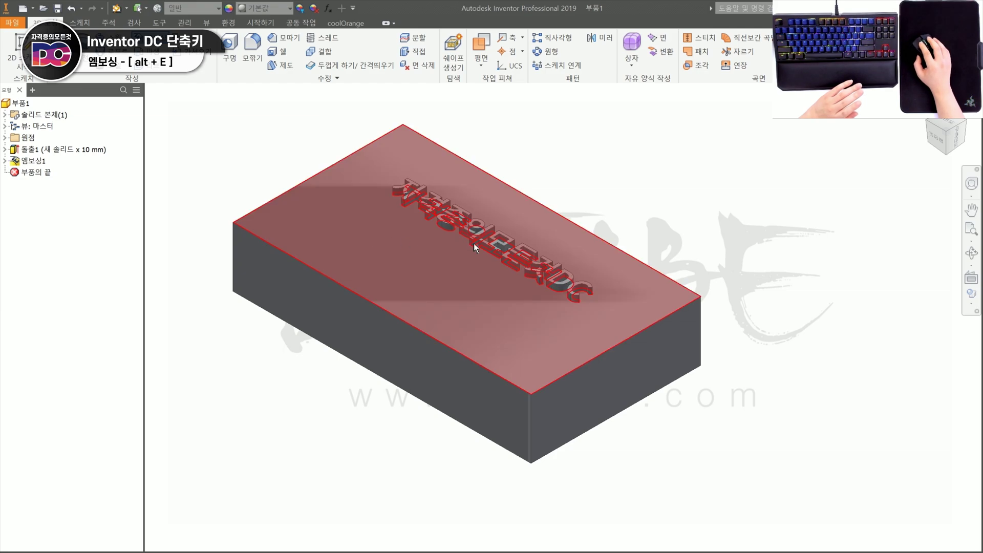
- Change the block's text emboss to engrave from the face, with its direction reversed into the solid
scroll(894, 389, "up", 4)
middle_click_drag(460, 245, 508, 272)
double_click(34, 161)
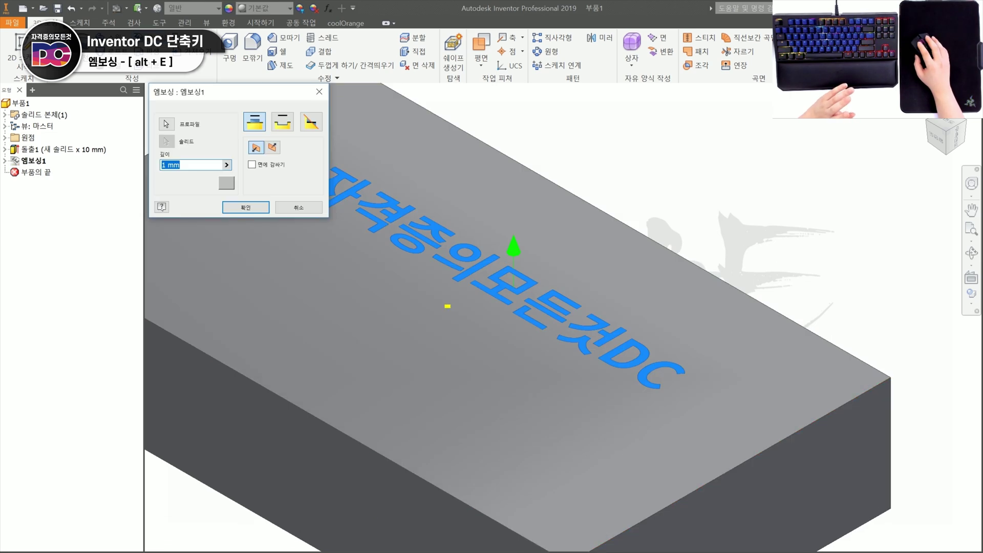
left_click(272, 148)
left_click(282, 122)
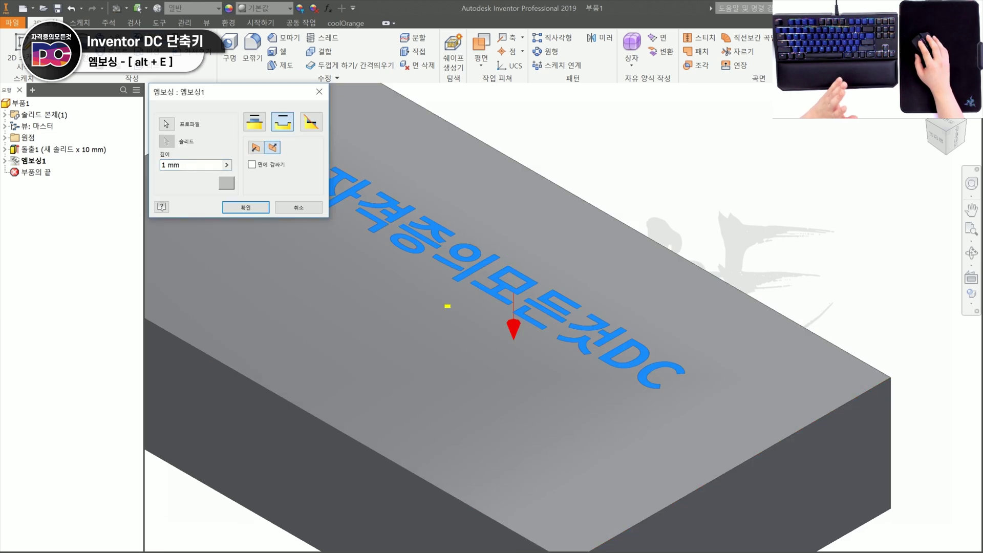
left_click(246, 208)
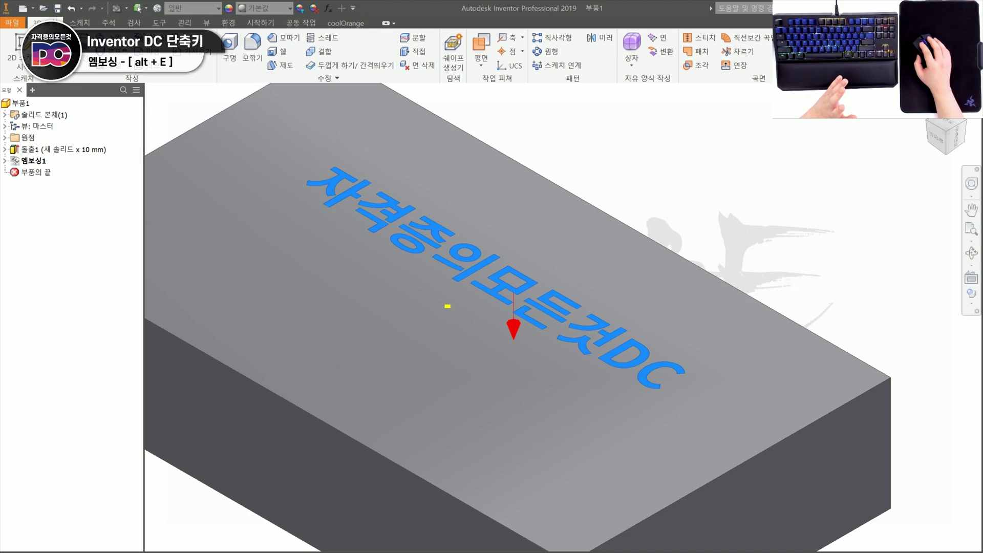
scroll(527, 245, "up", 4)
middle_click_drag(489, 223, 338, 124)
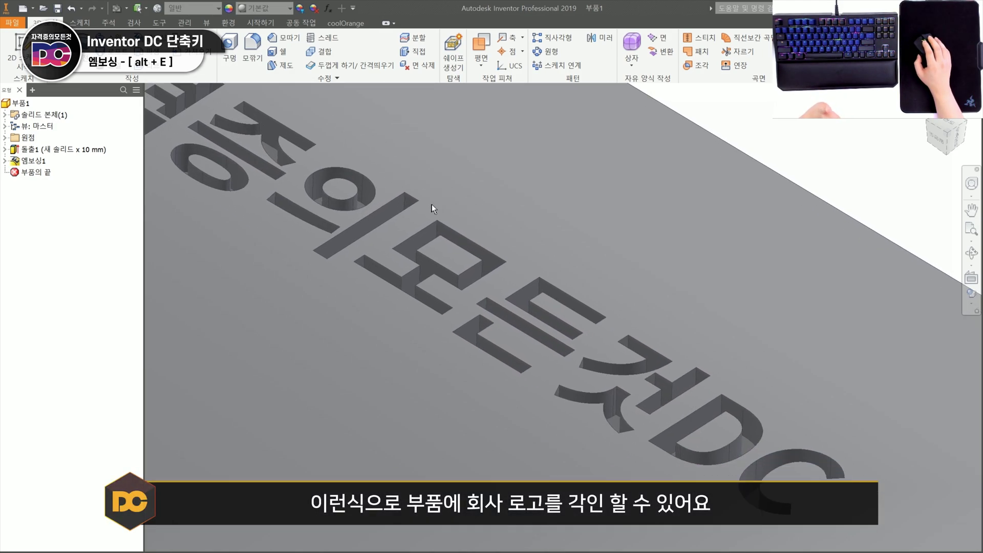
middle_click_drag(375, 177, 575, 268)
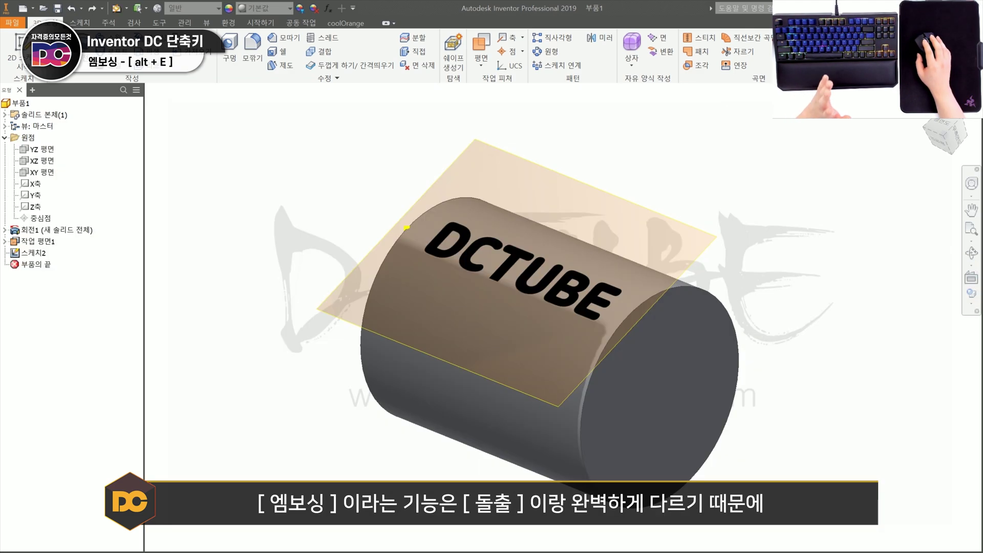
- Emboss the DCTUBE text raised on the cylinder with a depth of 2 mm, wrapped to the curved face
middle_click_drag(684, 313, 617, 308, "shift")
key("alt+e")
left_click(585, 260)
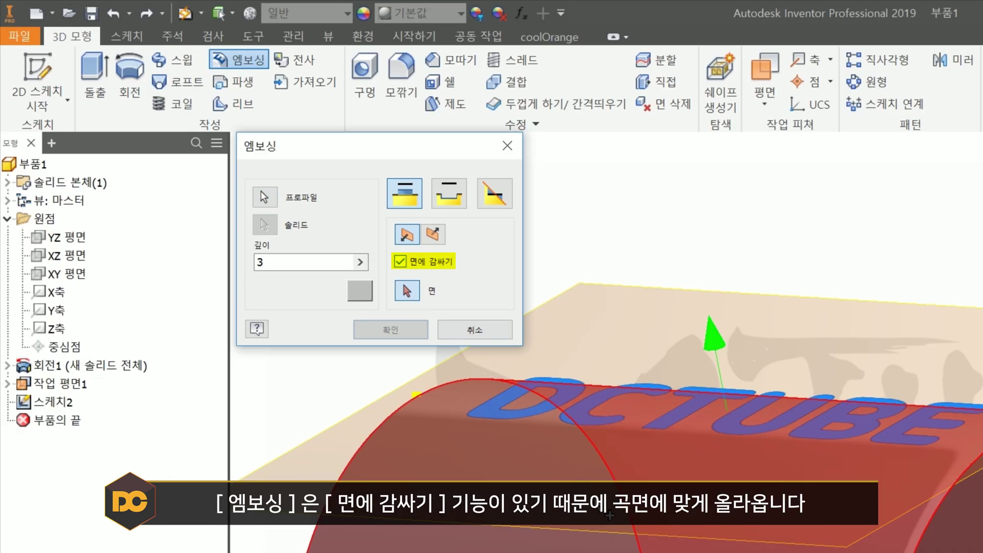
left_click(609, 515)
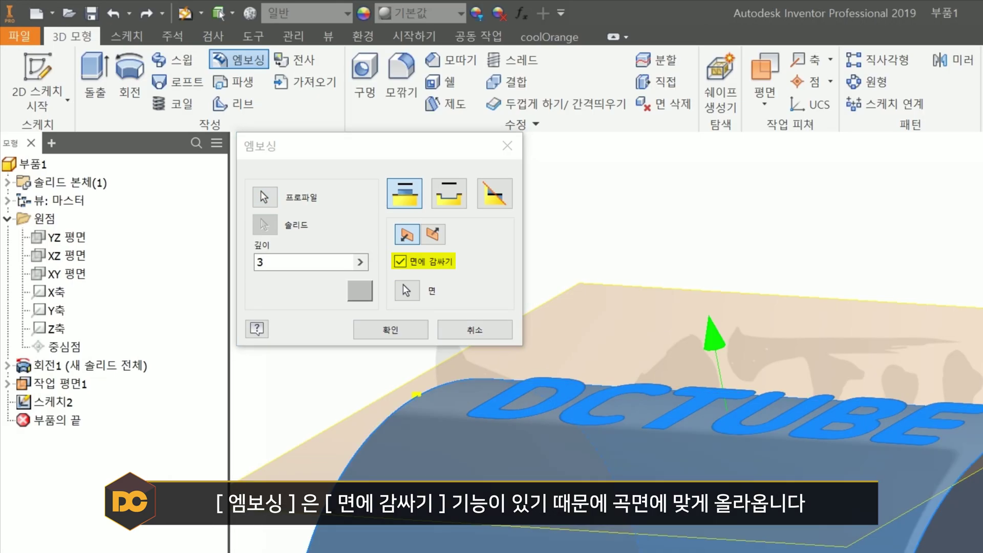
left_click_drag(272, 263, 186, 258)
type("2")
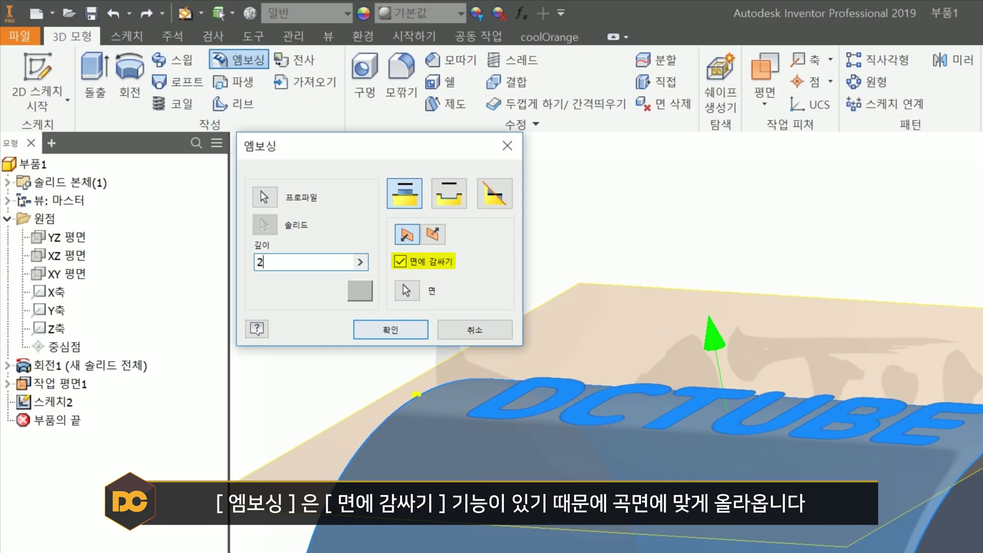
key("Return")
- Examine from the cylinder's end and in the isometric view how the embossed lettering follows the curved face
middle_click_drag(513, 303, 473, 277, "shift")
scroll(520, 251, "up", 3)
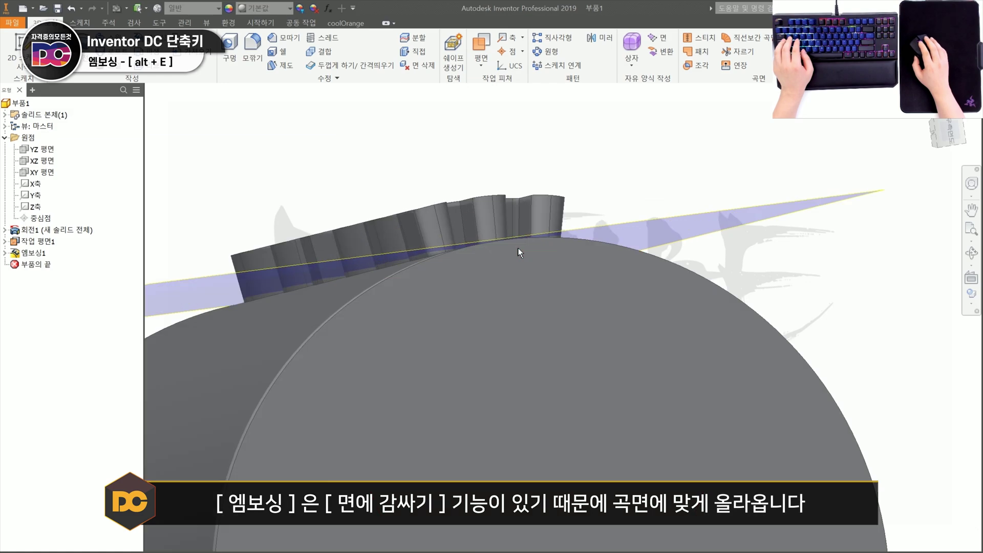
middle_click_drag(520, 251, 476, 246, "shift")
left_click(945, 134)
scroll(583, 210, "up", 8)
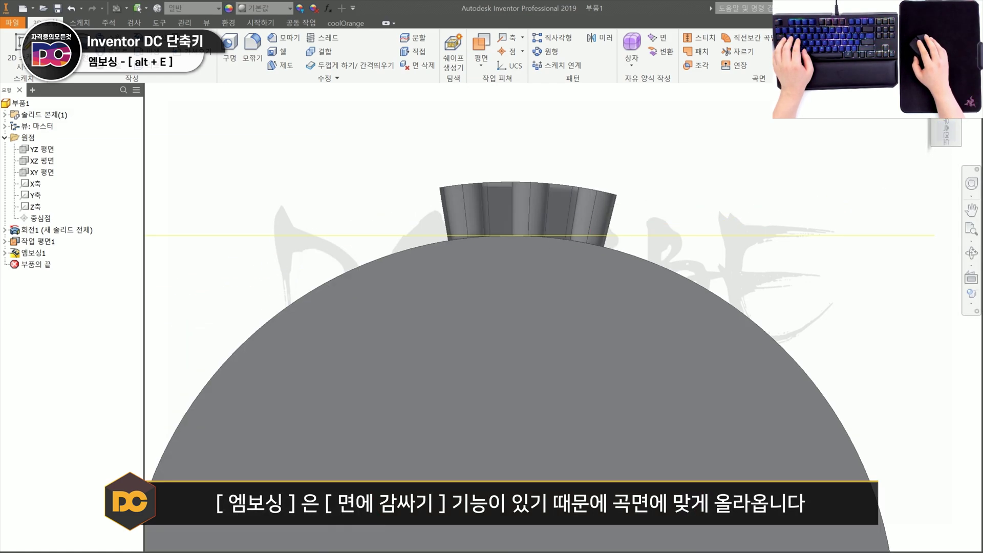
key("F6")
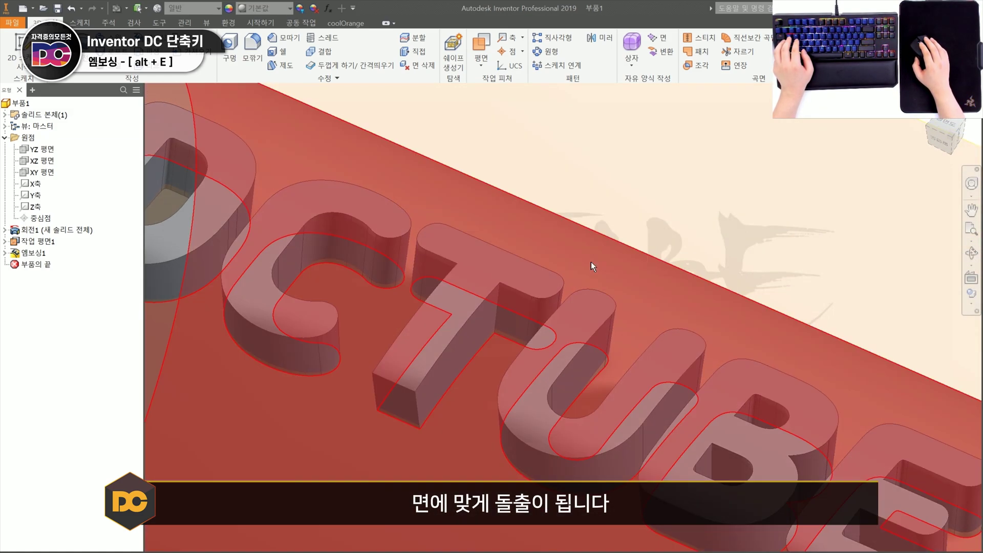
scroll(591, 267, "up", 5)
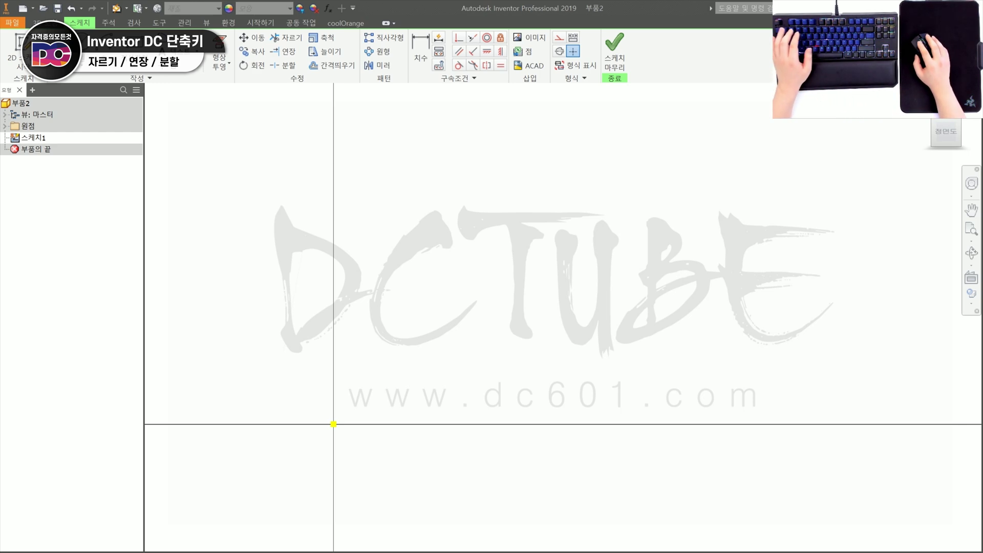
- Sketch a wide two-point rectangle and a tall, narrow one crossing it to the upper right of the origin
left_click(417, 216)
left_click(636, 318)
left_click(492, 176)
left_click(570, 391)
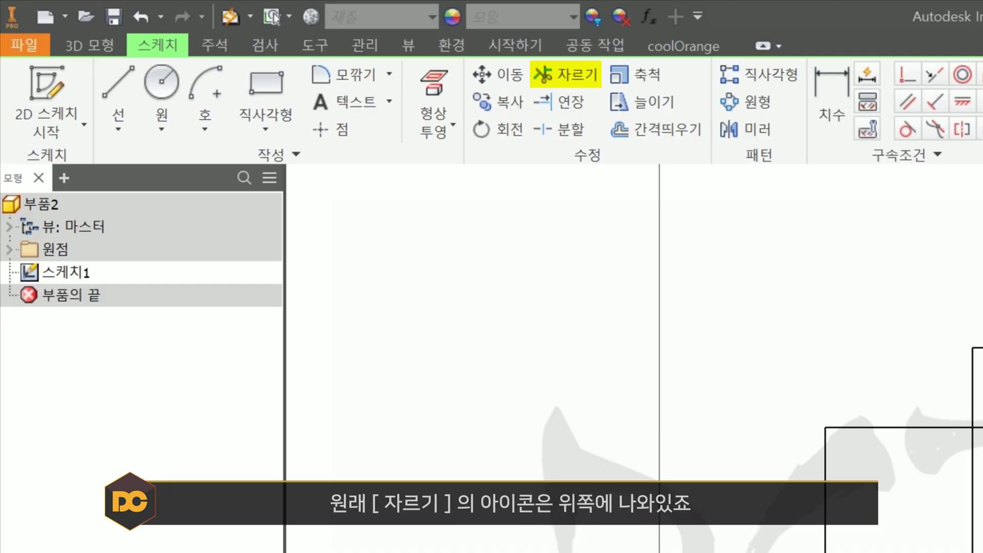
- Try trimming the inner part of the wide rectangle's lower edge and the tall rectangle's left edge, and undo it
key("t")
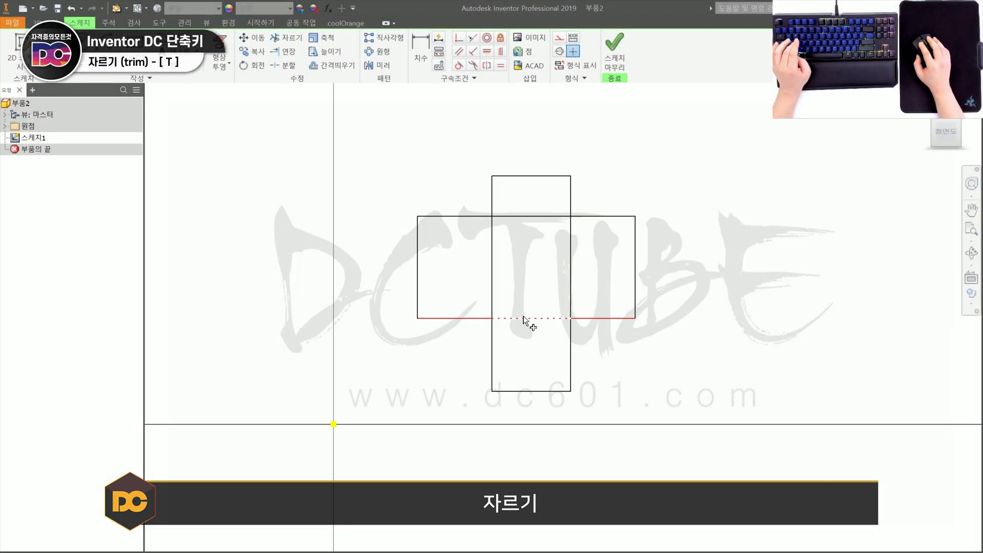
left_click(527, 320)
left_click(492, 279)
key("ctrl+z")
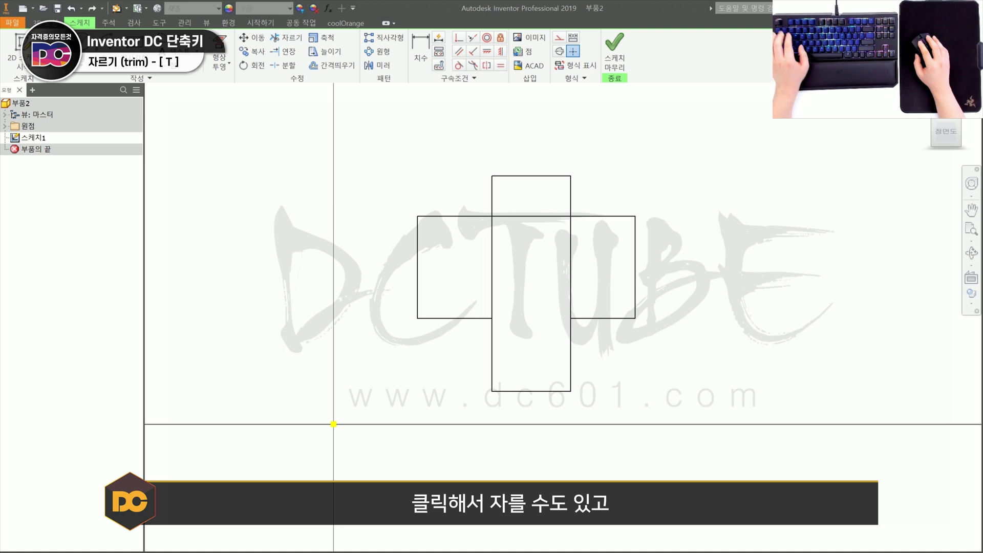
key("ctrl+z")
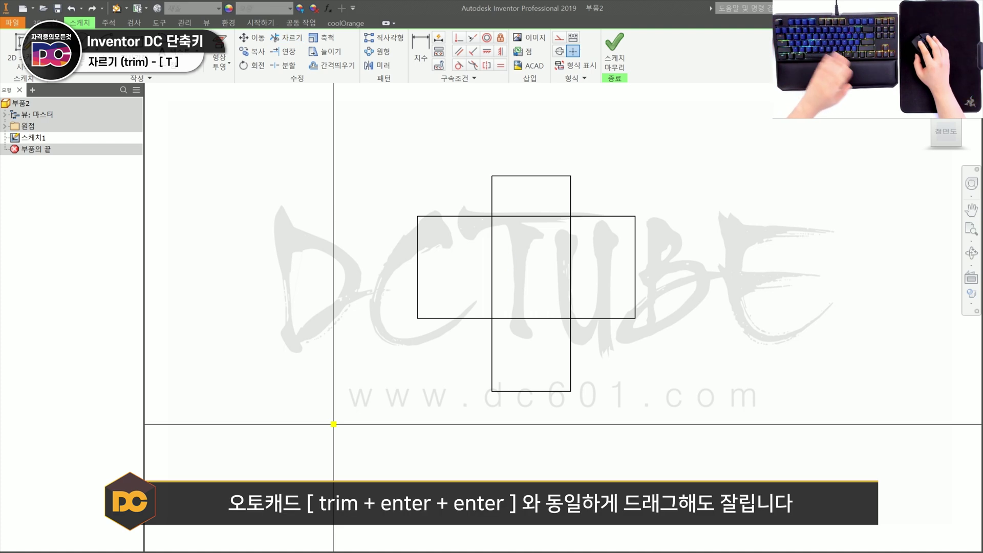
- Trim away all four inner segments where the two rectangles overlap, leaving a single cross-shaped outline
key("t")
left_click_drag(606, 283, 484, 250)
left_click_drag(528, 342, 531, 202)
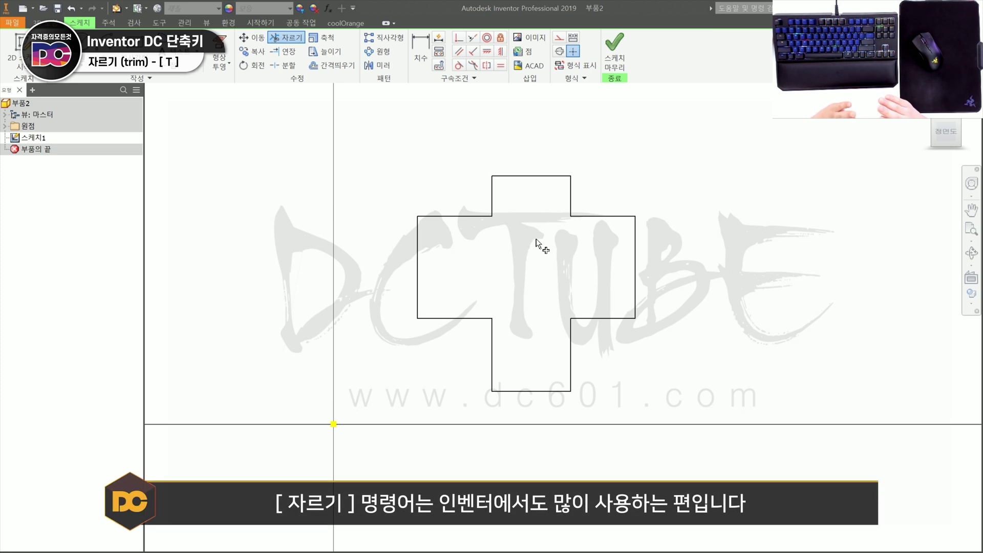
key("Escape")
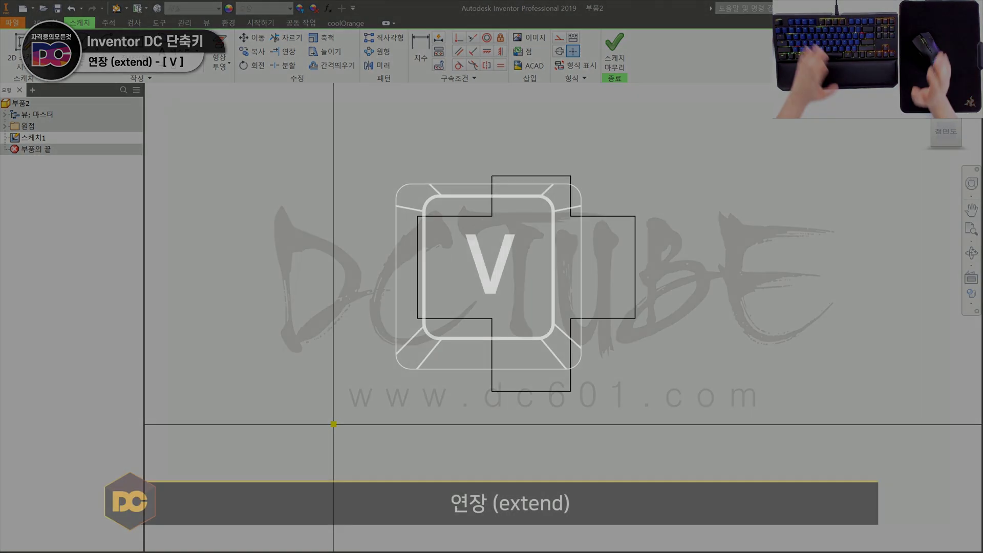
- Extend trimmed edges of the cross outline back across its interior to the opposite lines
key("v")
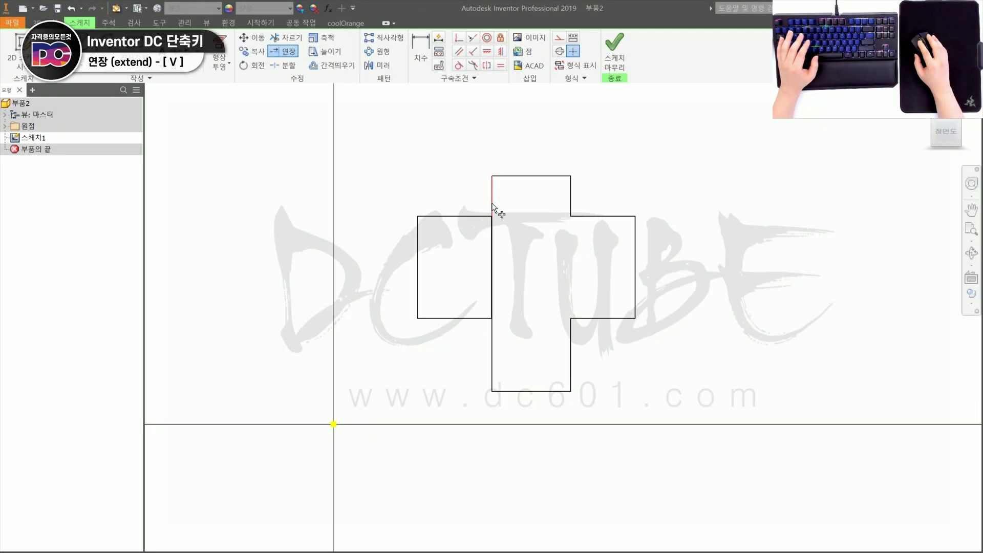
left_click(578, 317)
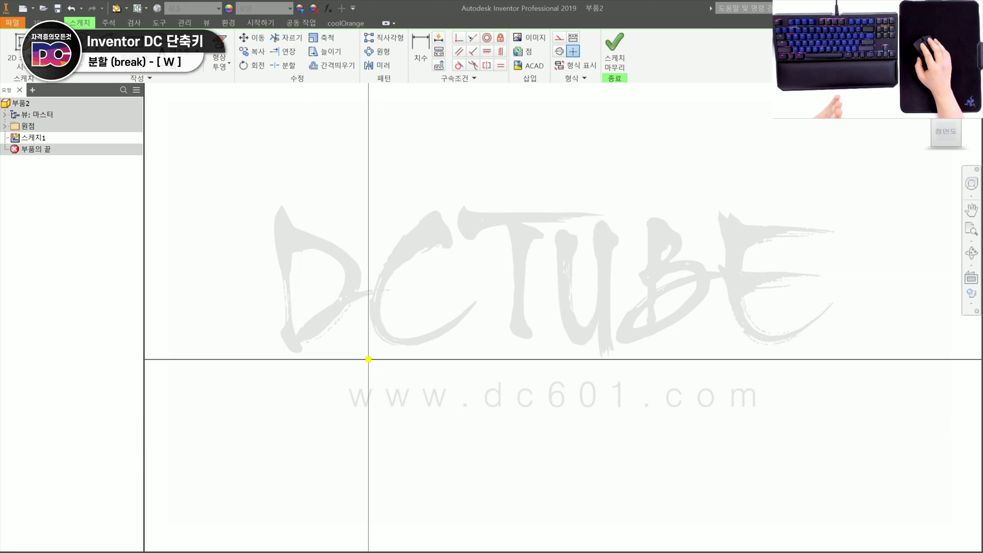
- Sketch two overlapping two-point rectangles sharing a corner at the origin, one wide and low, the other narrow and tall
left_click(368, 359)
left_click(558, 307)
left_click(368, 359)
left_click(431, 206)
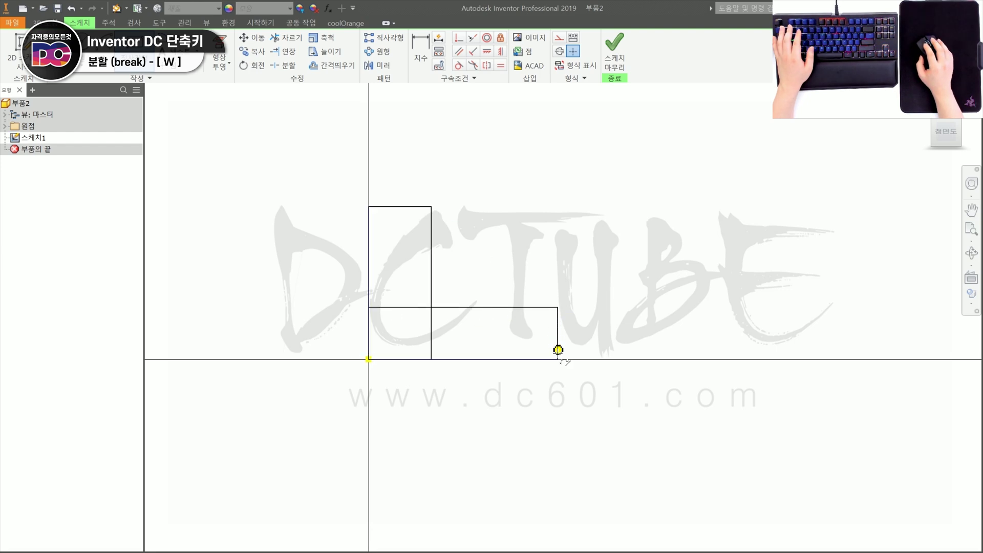
- Sketch a third, narrow two-point rectangle from the wide rectangle's lower right corner, extending above its upper edge
left_click(558, 360)
left_click(522, 265)
scroll(499, 286, "up", 3)
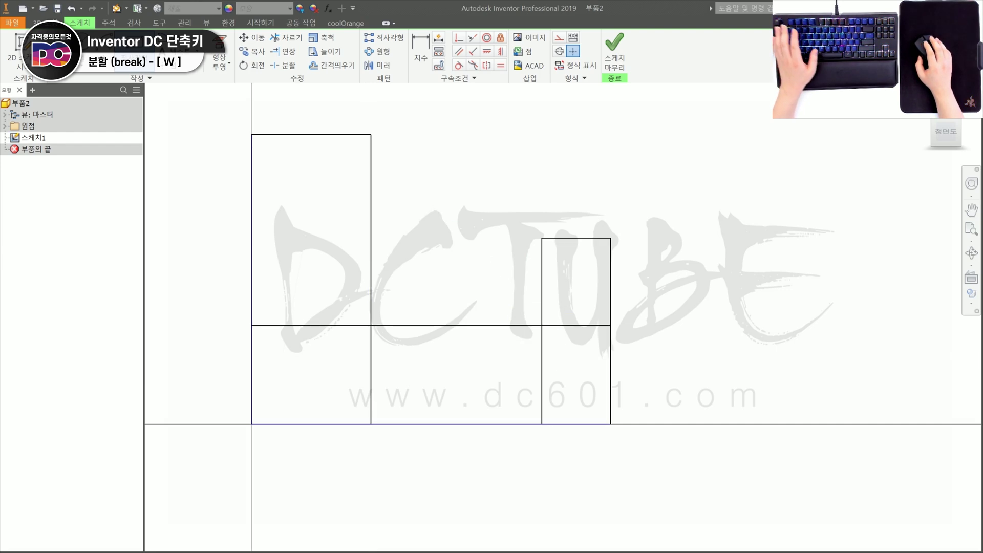
- Try to pick only the upper part of the small rectangle as a revolve profile, and reopen the sketch
key("w")
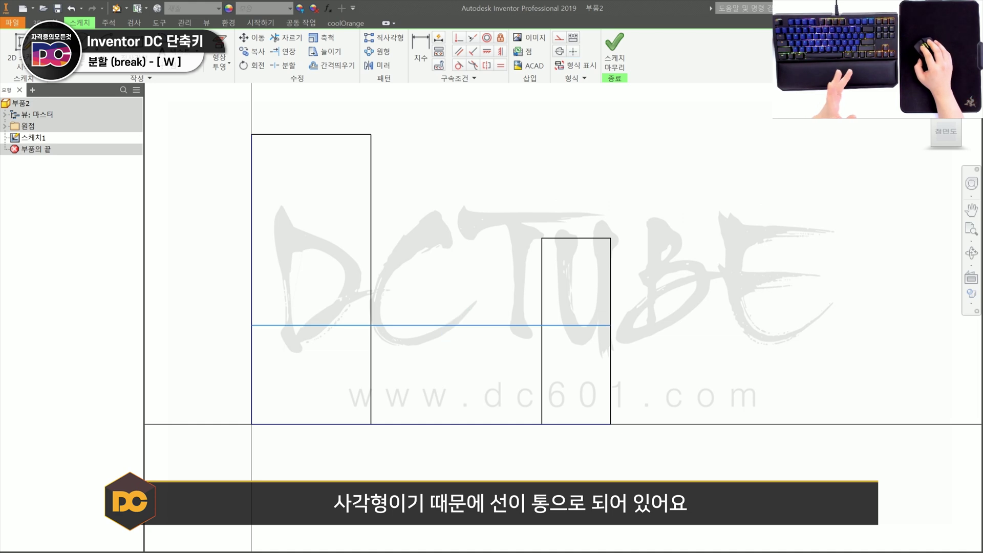
left_click(285, 332)
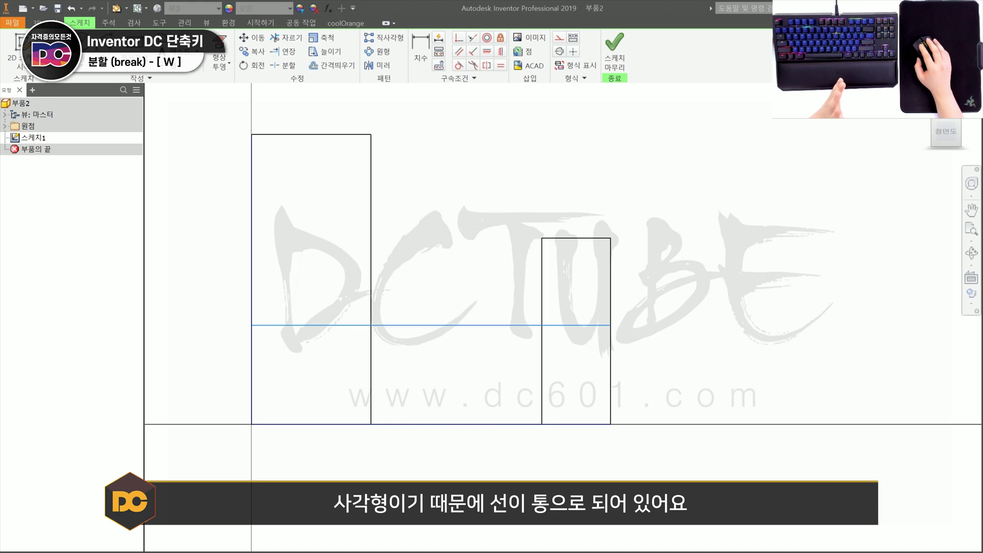
left_click(492, 265)
left_click_drag(497, 243, 457, 376)
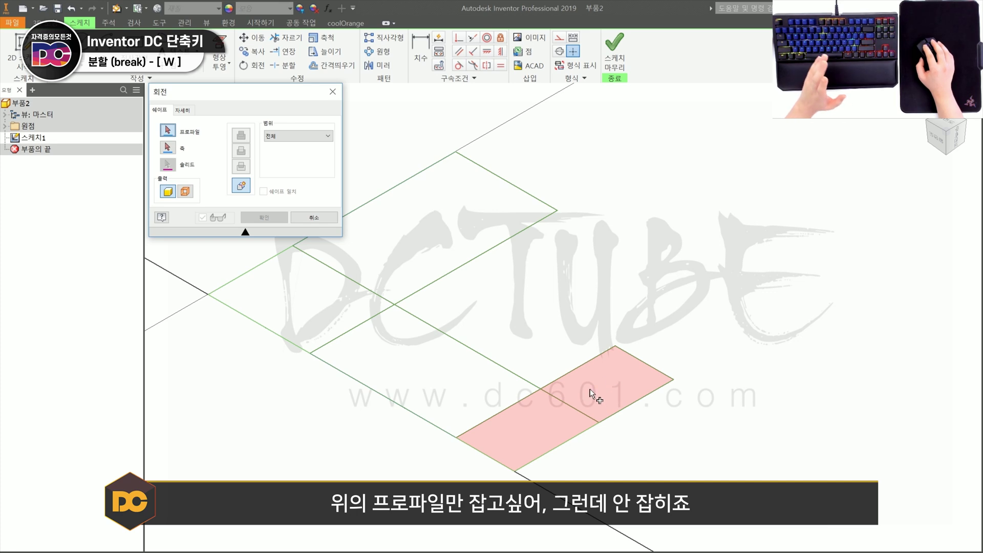
key("Escape")
double_click(27, 137)
double_click(28, 137)
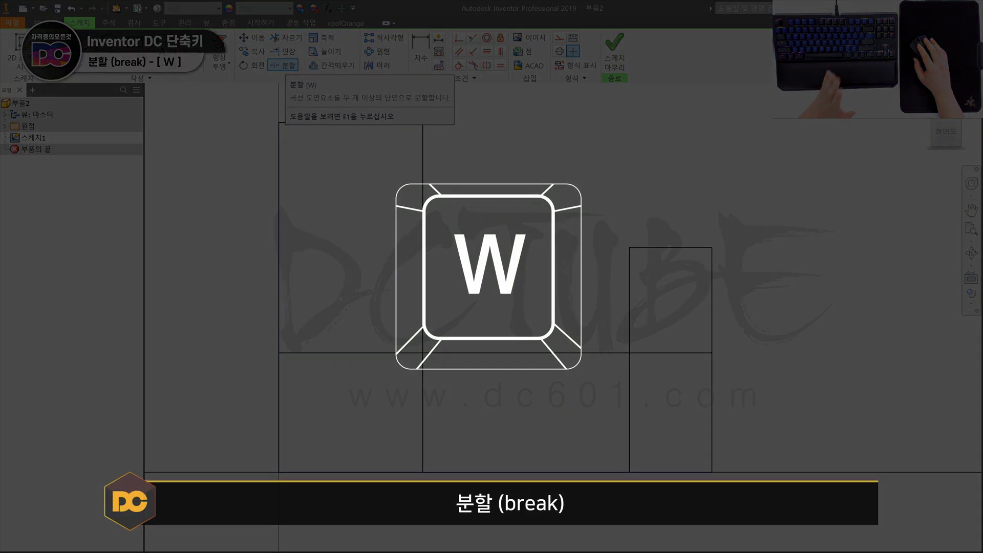
- Split the wide rectangle's upper edge at the small rectangle, and revolve the small region above it around the wide rectangle's lower edge
middle_click_drag(620, 343, 567, 325)
key("w")
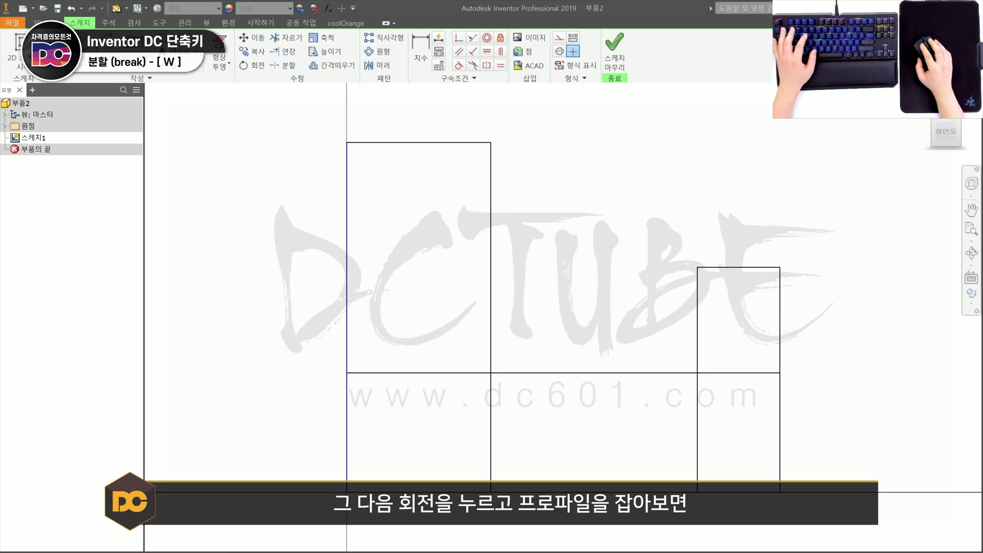
key("r")
left_click(619, 404)
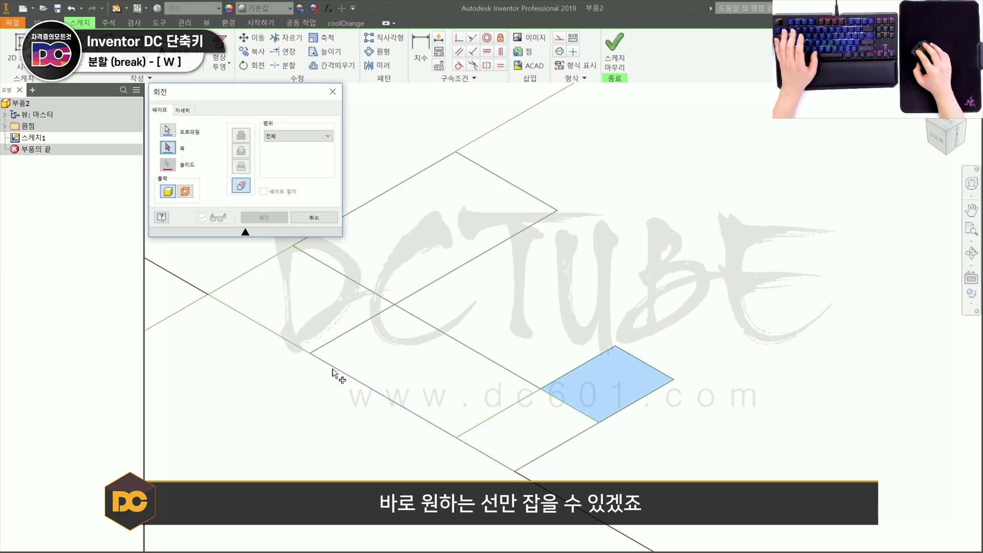
left_click(317, 359)
left_click(263, 217)
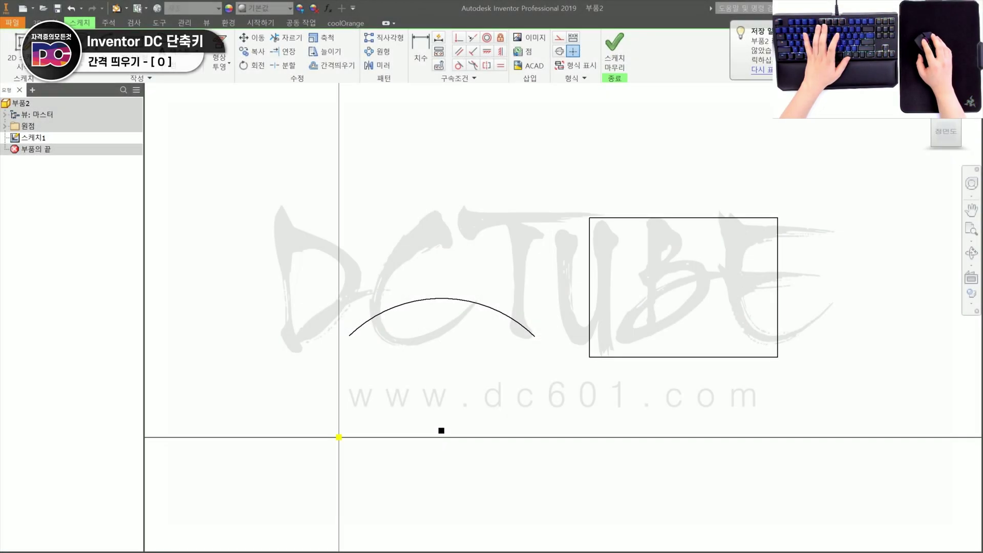
- Offset the rectangle outward by a small distance and the arc upward by a similar distance
key("o")
left_click(614, 218)
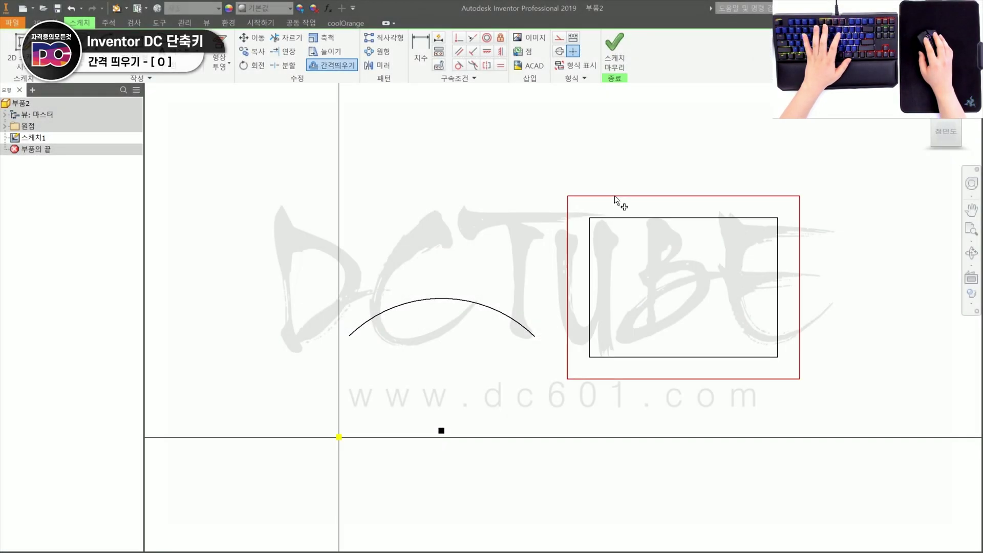
left_click(616, 195)
left_click(454, 292)
left_click(455, 265)
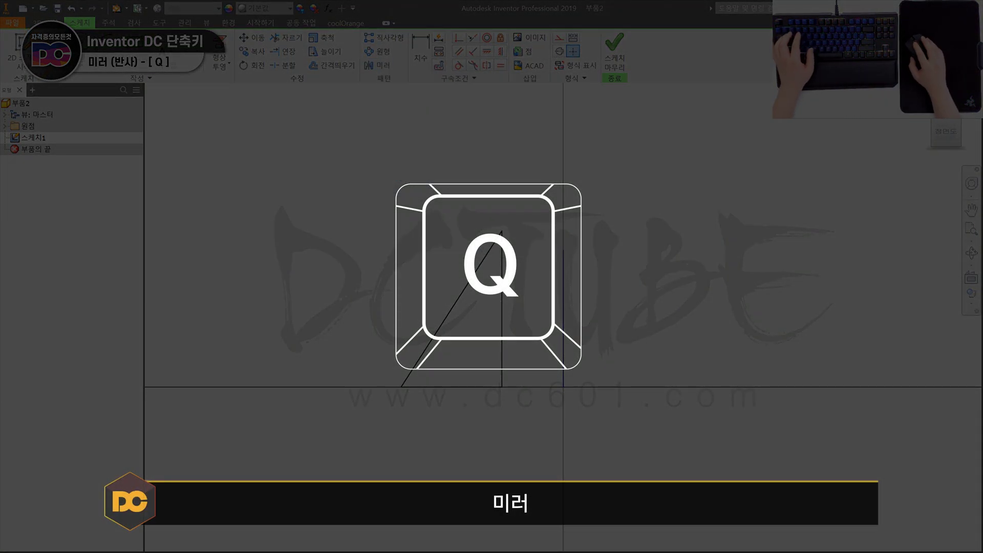
- Mirror the whole triangle across the vertical line on the Y axis
key("q")
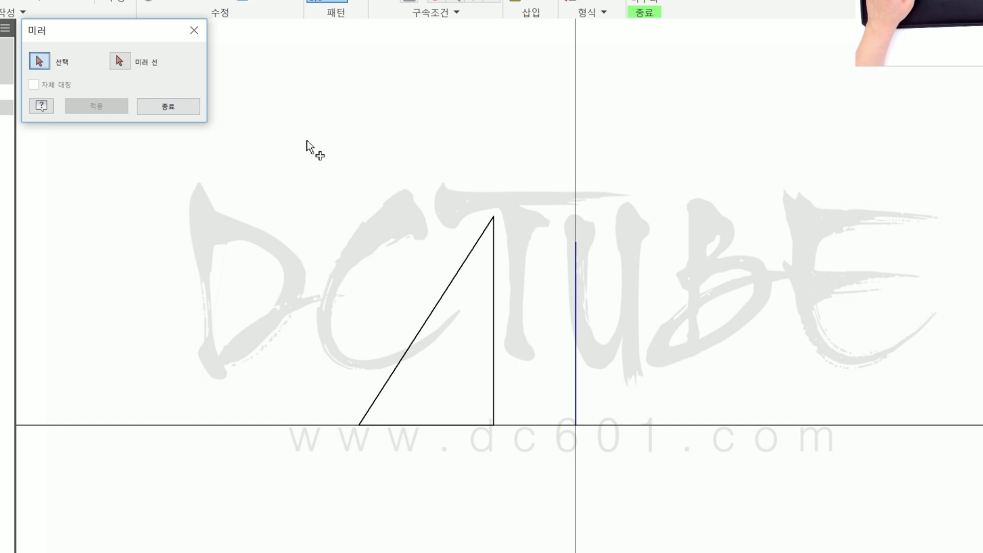
left_click_drag(306, 141, 514, 481)
left_click(119, 61)
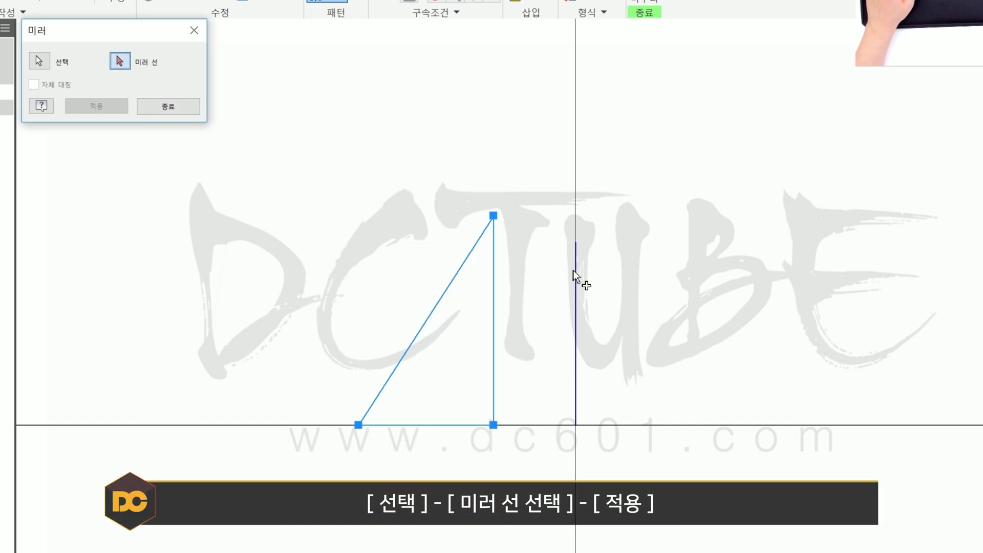
left_click(576, 278)
left_click(97, 106)
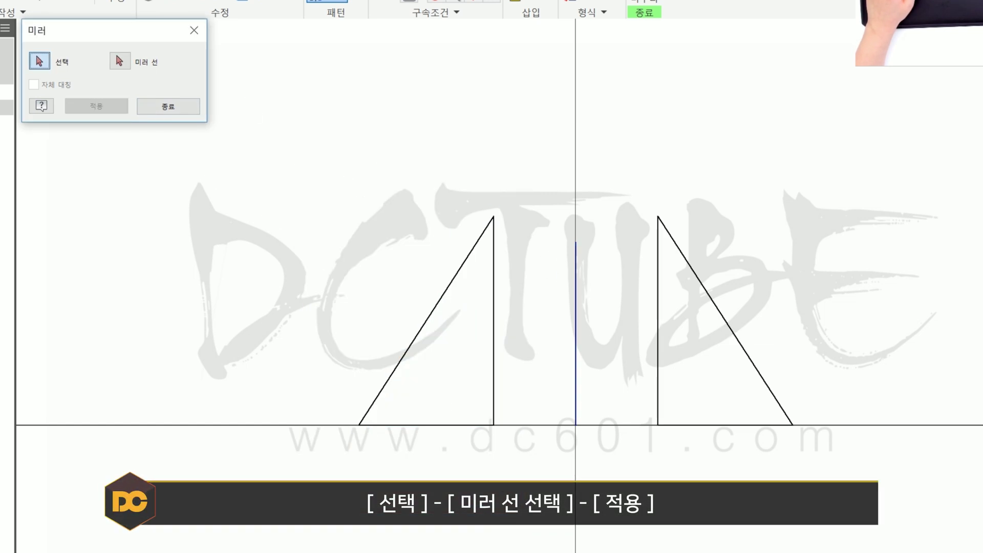
middle_click_drag(563, 307, 516, 303)
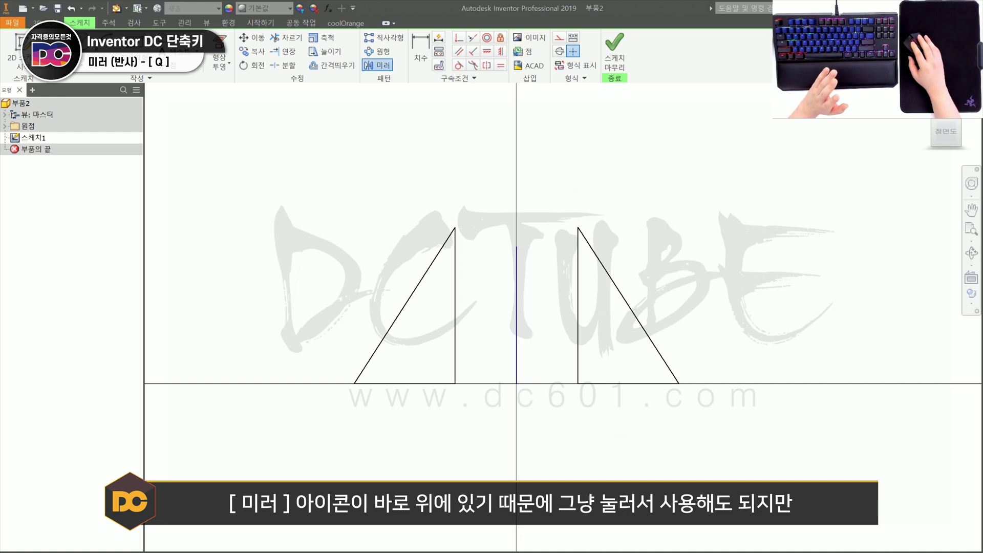
key("q")
key("Escape")
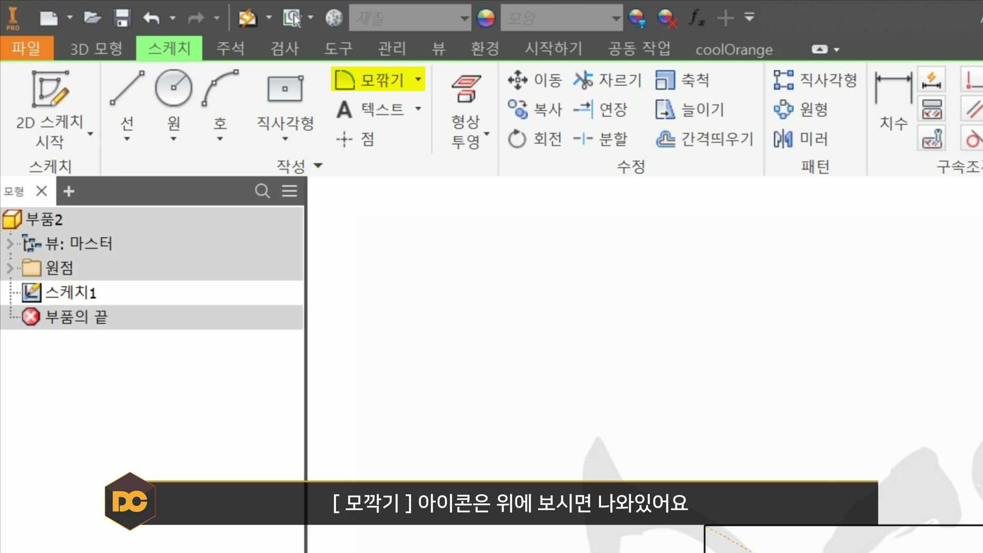
left_click(417, 79)
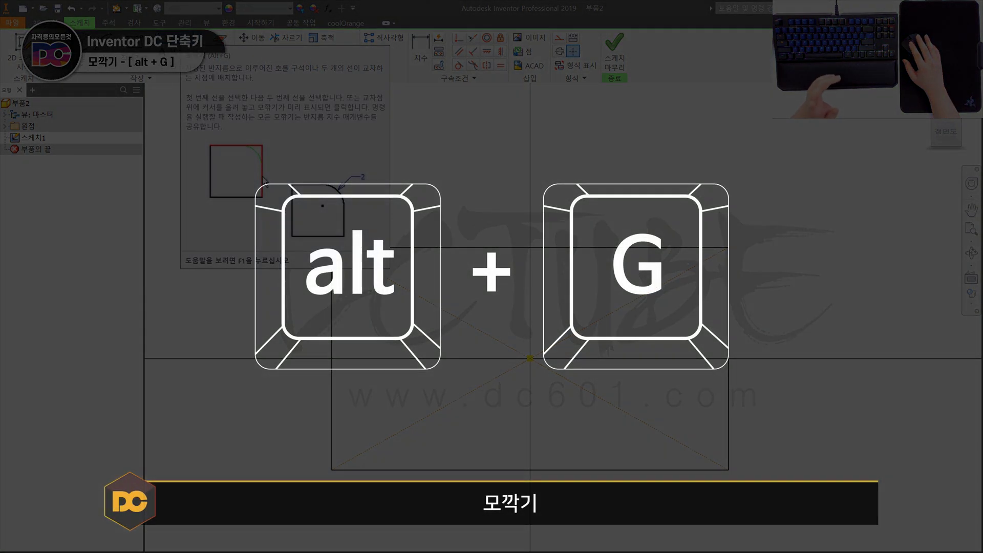
key("alt+g")
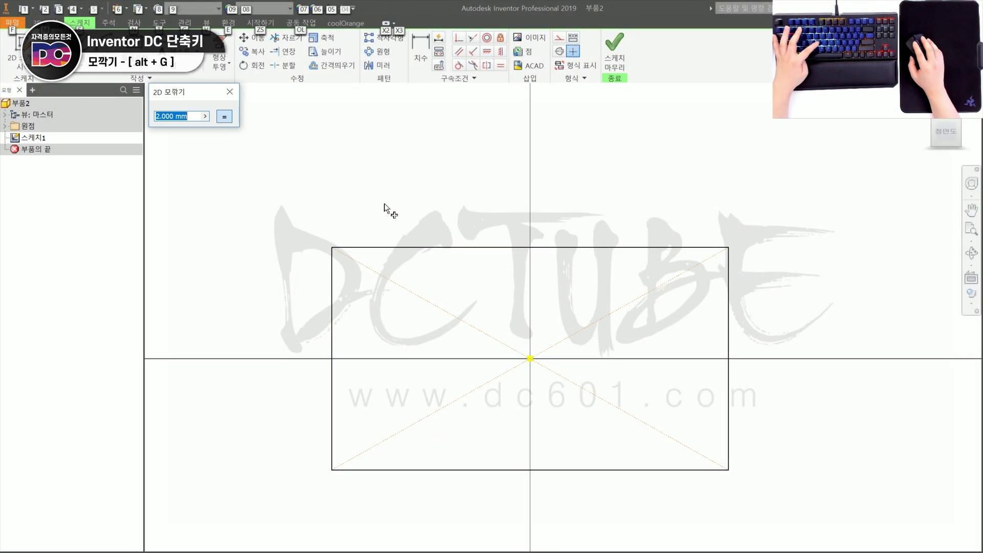
key("Escape")
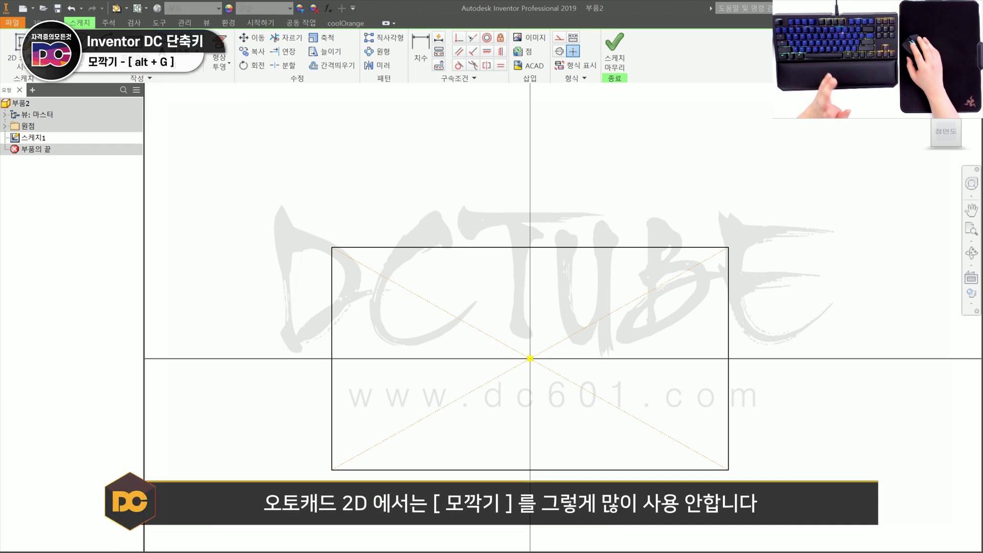
- Extrude the center rectangle 10 mm as a new solid and fillet the block's front vertical corner edge
key("e")
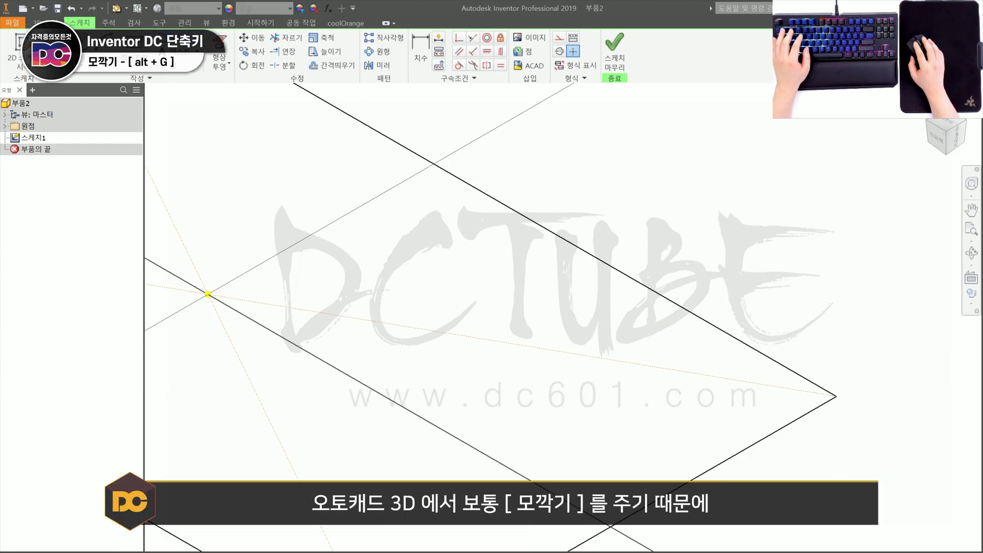
key("Return")
key("alt+g")
left_click(419, 446)
scroll(422, 436, "up", 2)
left_click(302, 245)
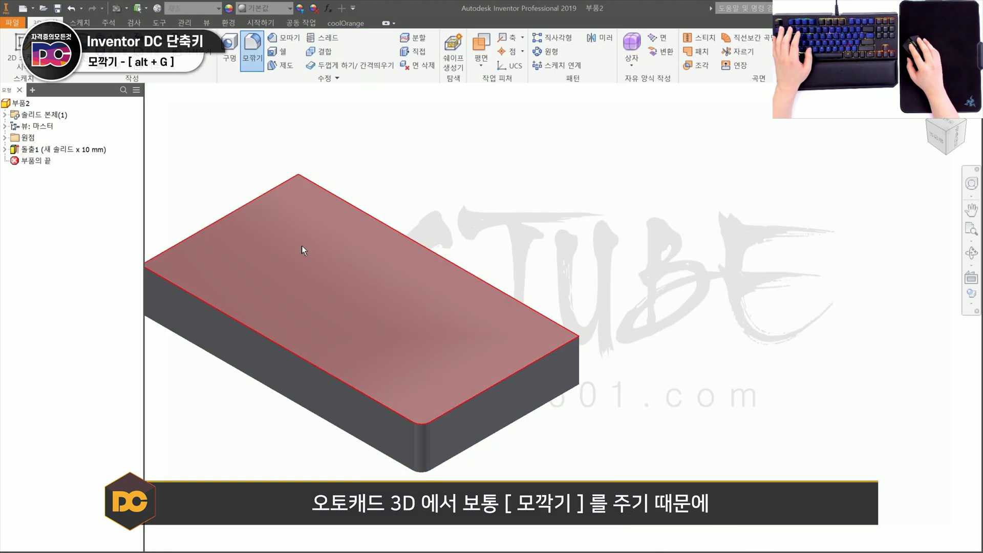
scroll(463, 417, "down", 5)
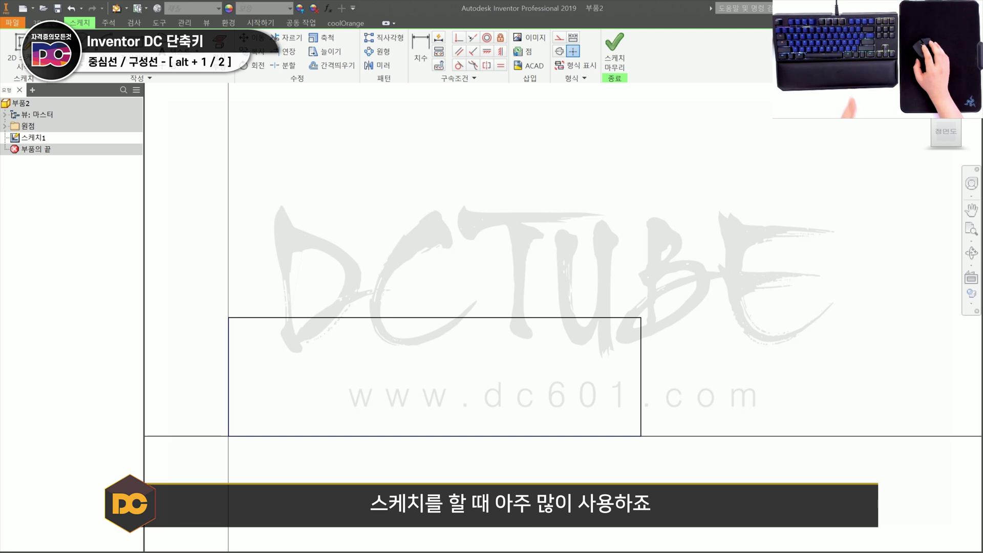
- Dimension the distance between the rectangle's upper and lower edges, and delete that dimension
middle_click_drag(526, 319, 527, 287)
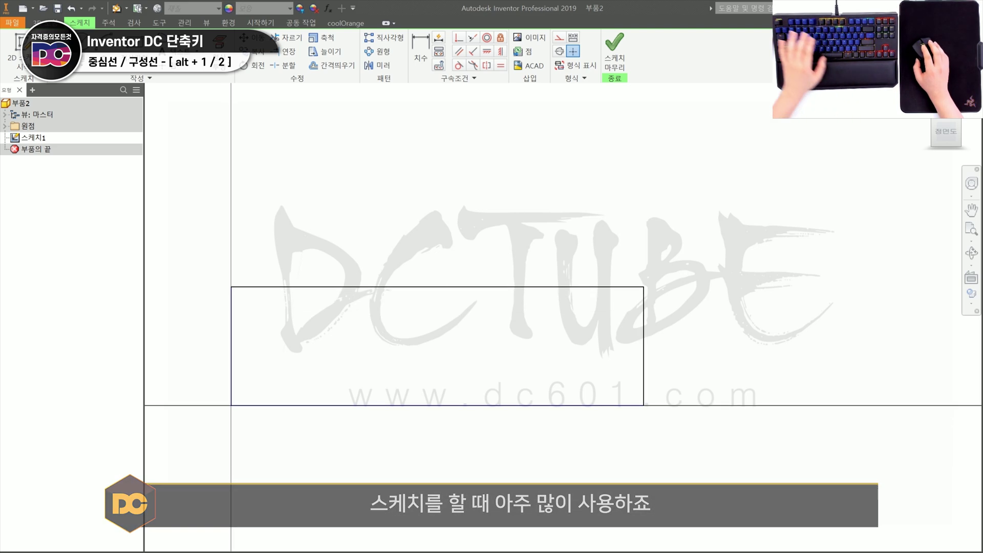
key("d")
left_click(528, 287)
left_click(570, 405)
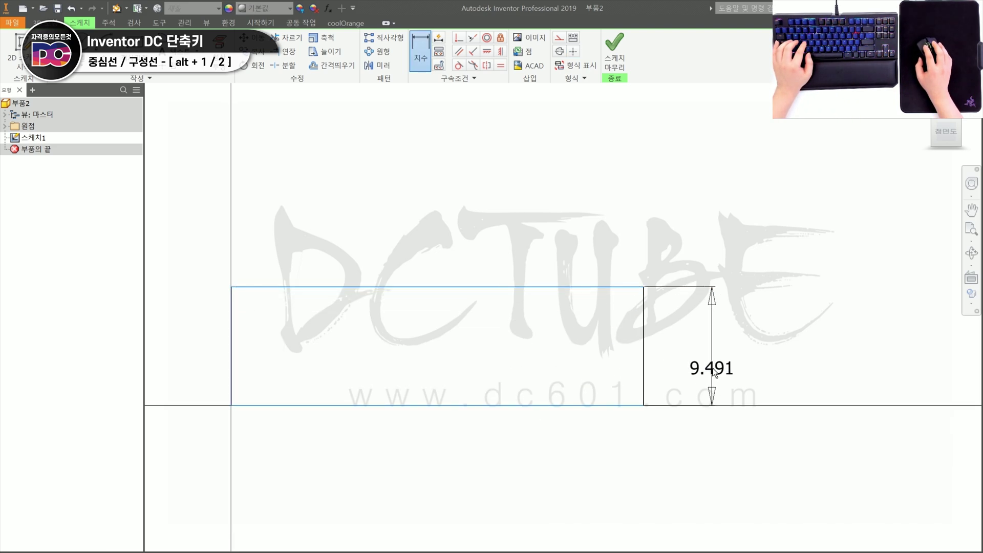
left_click(715, 374)
key("Escape")
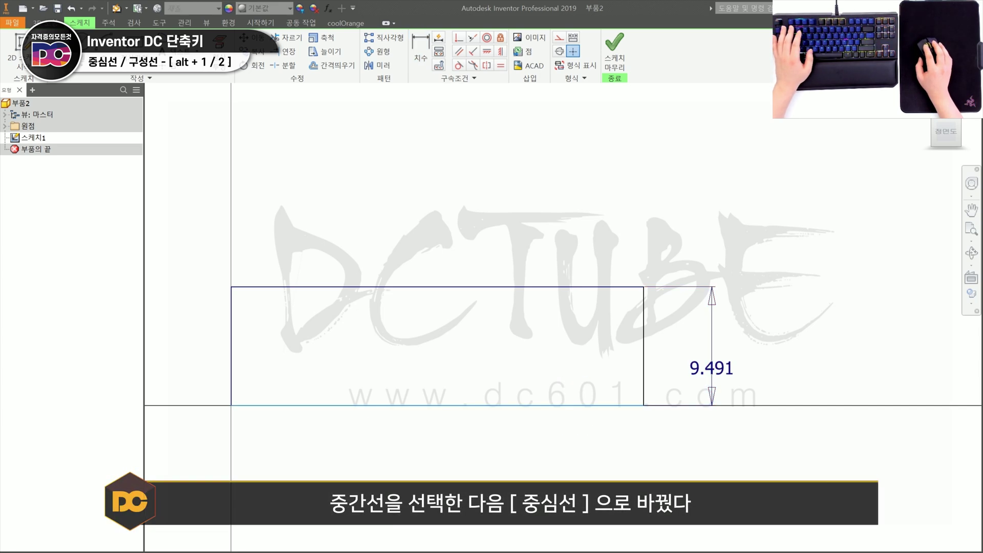
key("Delete")
- Convert the rectangle's lower edge to a centerline and place a diameter dimension between it and the upper edge
left_click(563, 405)
key("alt+1")
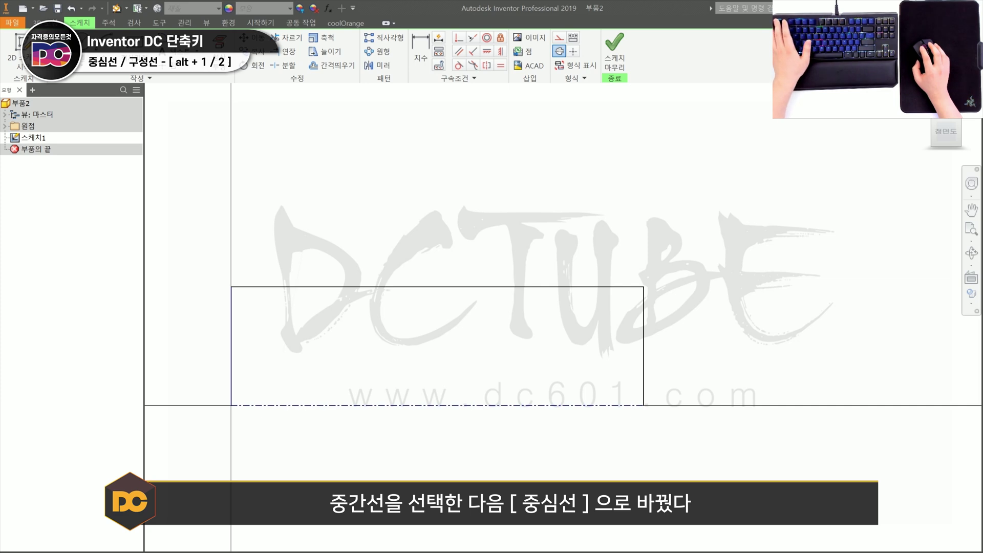
key("d")
left_click(566, 287)
left_click(557, 406)
left_click(713, 375)
scroll(715, 377, "down", 3)
middle_click_drag(715, 377, 682, 349)
scroll(682, 349, "up", 3)
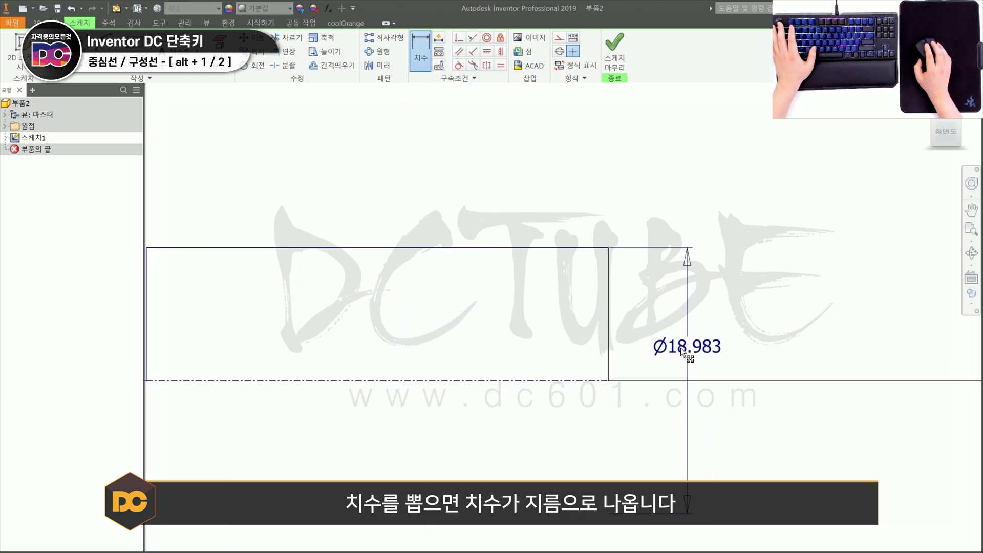
- Delete the diameter dimension beside the rectangle
key("Escape")
left_click(694, 340)
key("Delete")
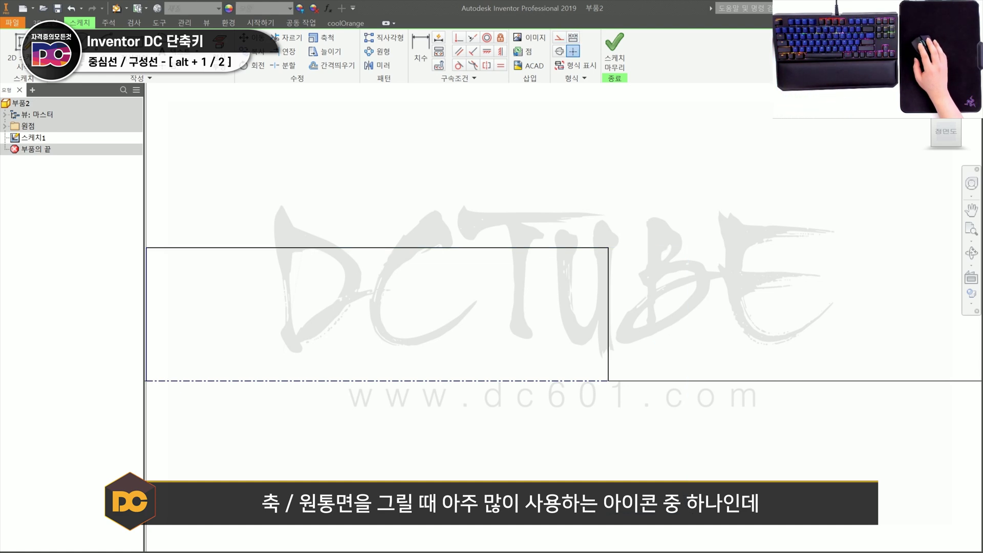
- Try the centerline and construction formats on the rectangle's right edge, and return it to a normal line
left_click_drag(629, 334, 508, 304)
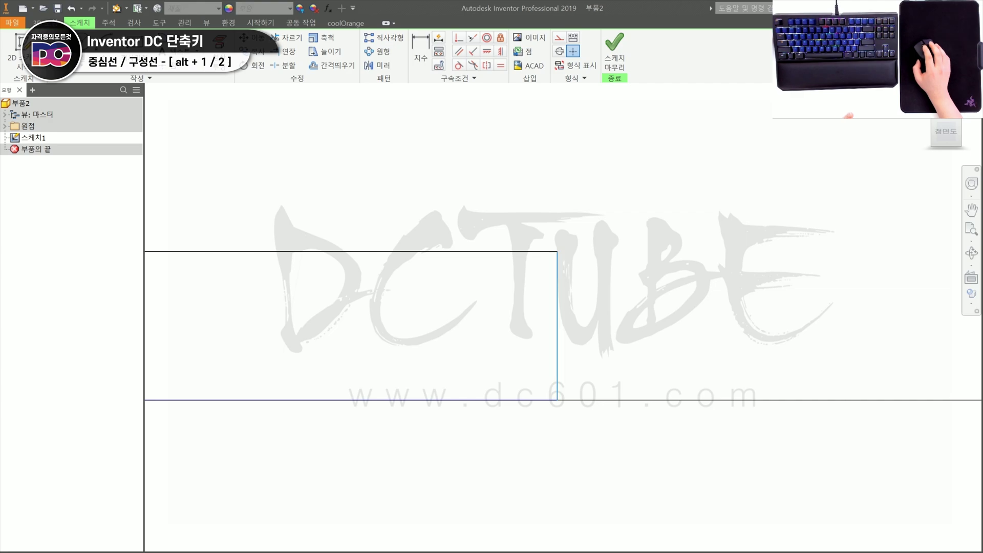
key("alt+1")
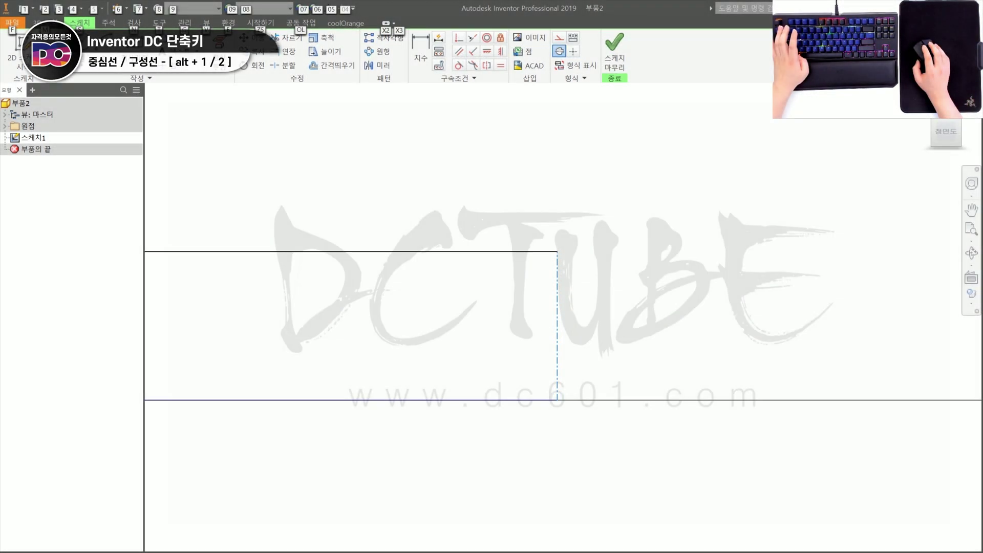
key("alt+2")
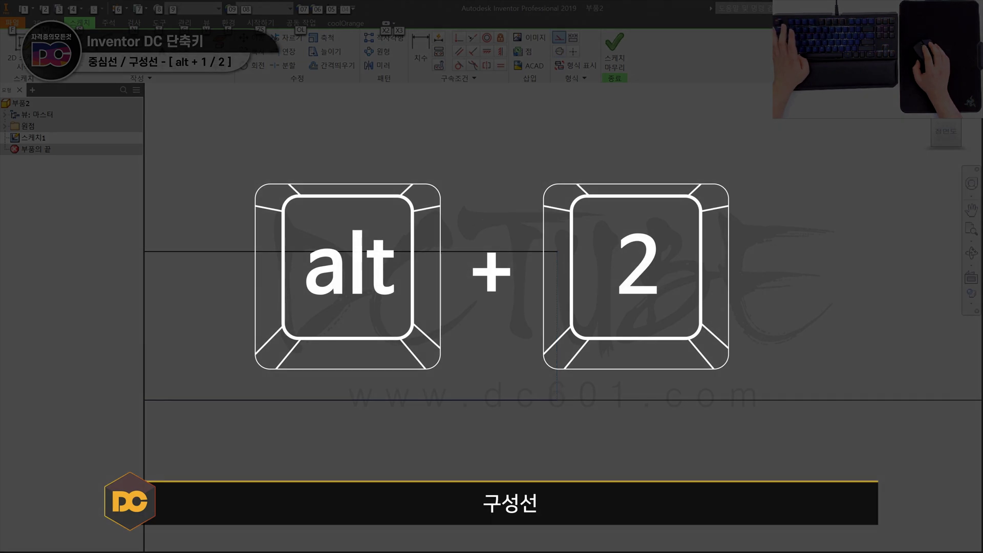
key("alt+2")
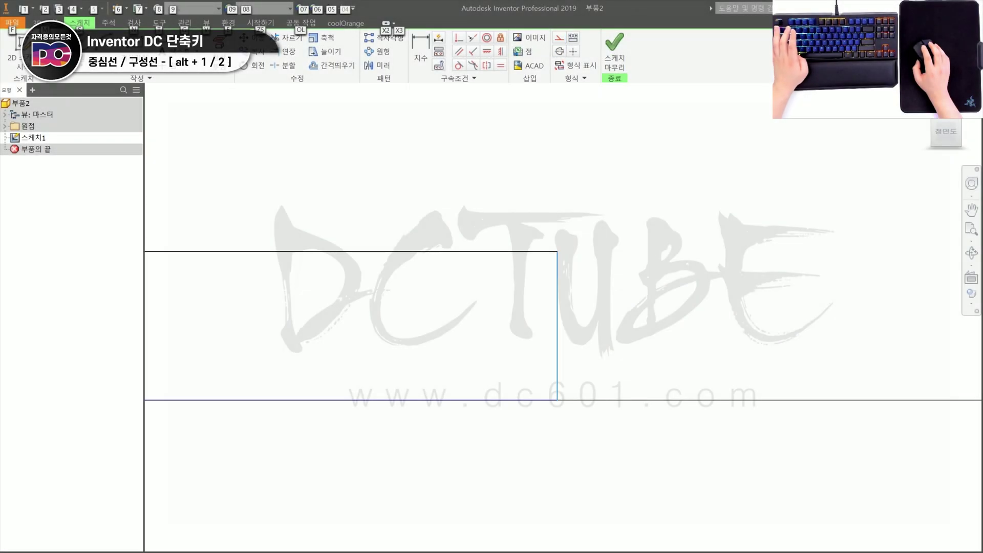
key("Escape")
- Format the rectangle's right edge as a centerline and additionally as a construction line
left_click(557, 296)
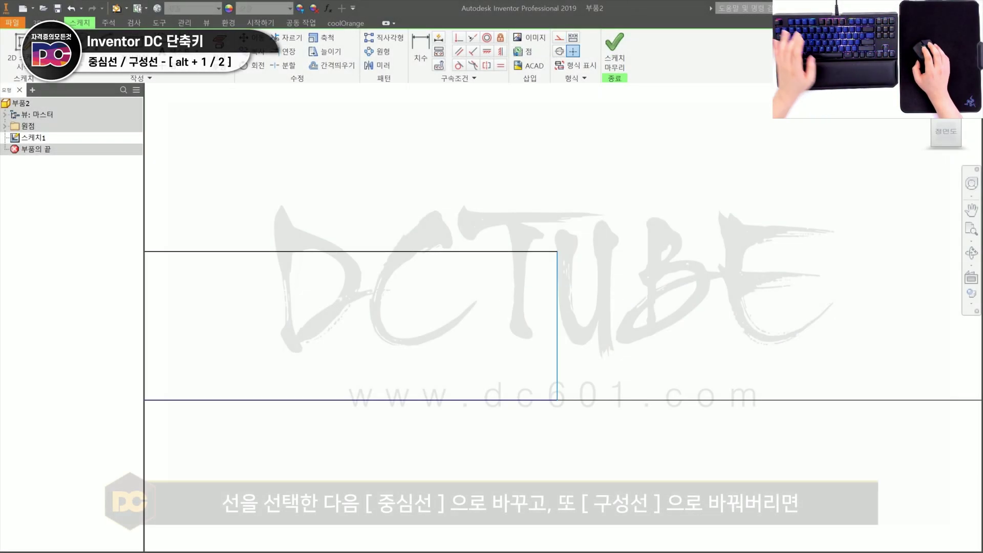
key("alt+1")
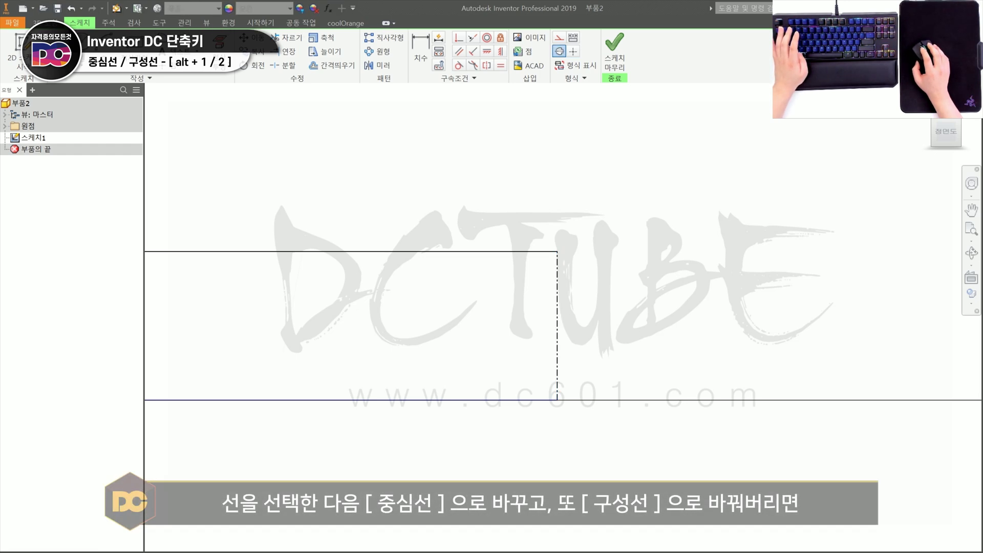
scroll(573, 303, "up", 3)
left_click(542, 304)
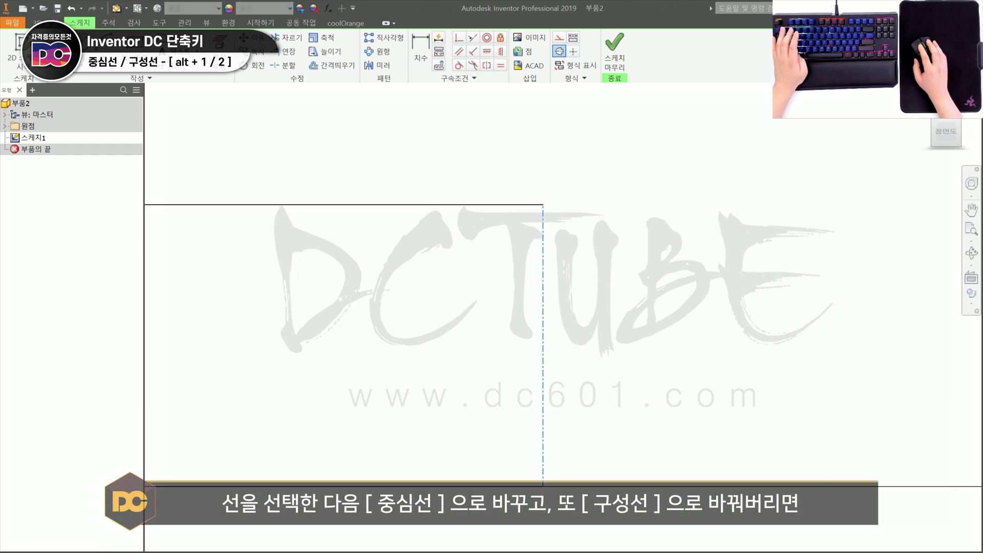
key("alt+2")
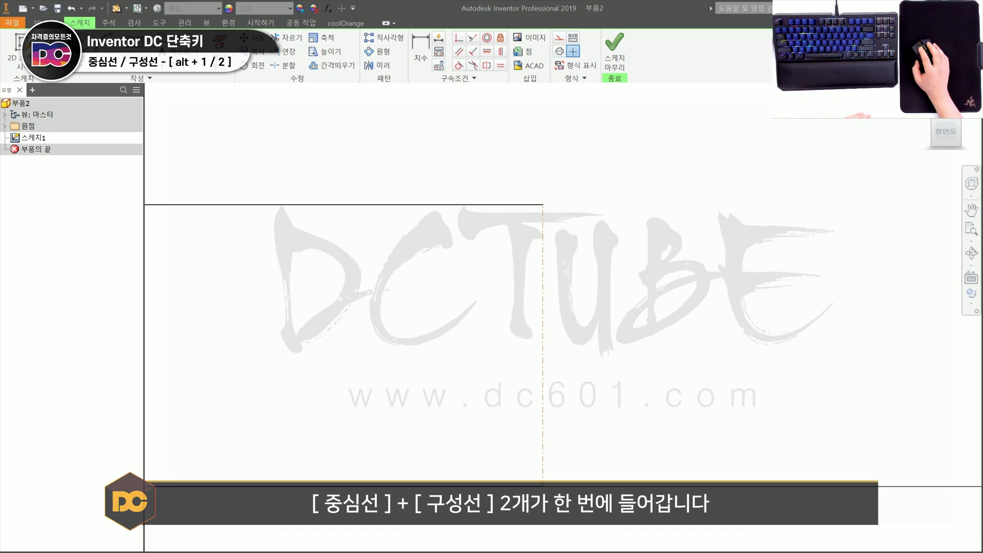
- Remove the centerline and construction formats from the rectangle's right edge, returning it to a normal line
left_click(542, 303)
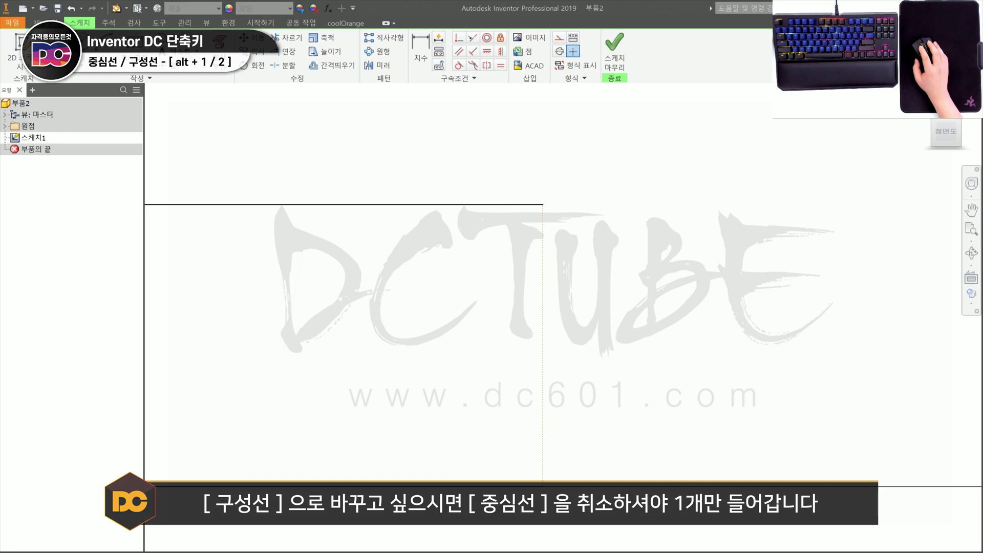
key("alt+1")
key("alt+1")
key("alt+1")
key("alt+1")
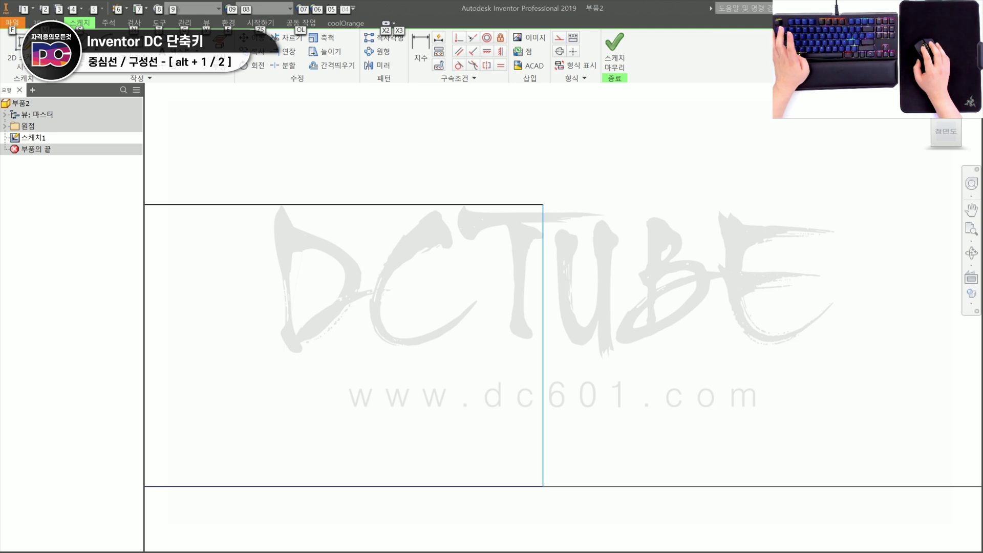
key("alt+1")
key("alt+1")
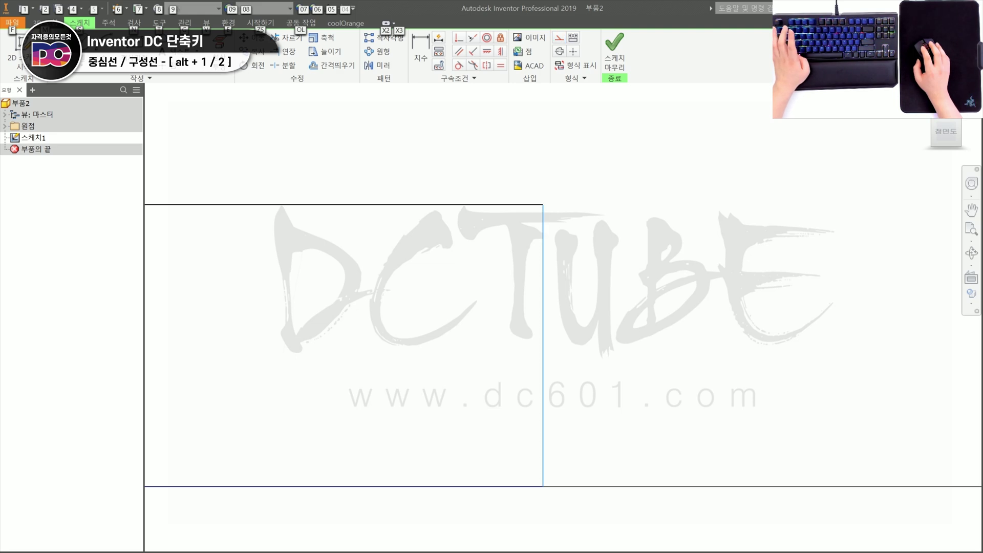
key("alt+1")
key("alt+1")
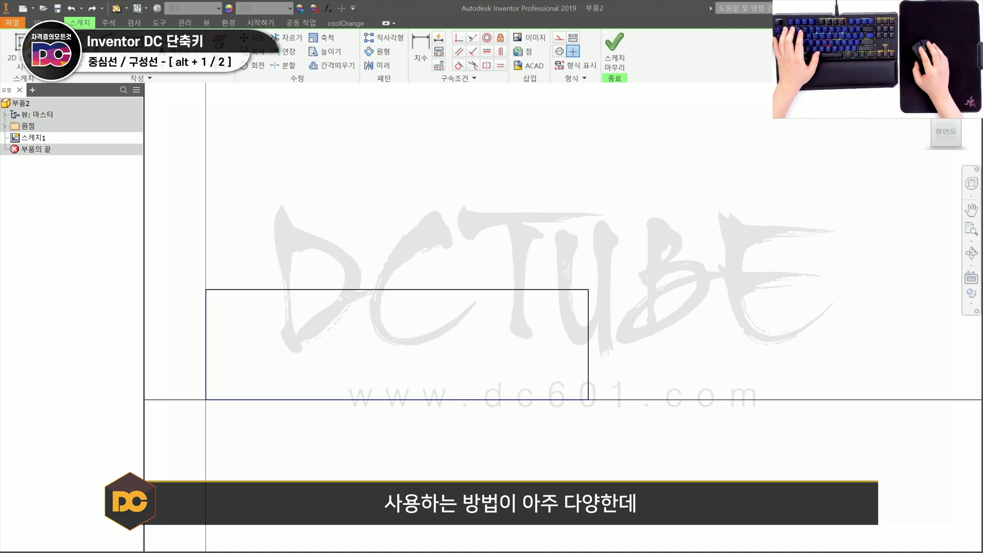
- Draw a taller, narrower rectangle from the base rectangle's lower-right corner and check the divided profile regions with Revolve
left_click(588, 399)
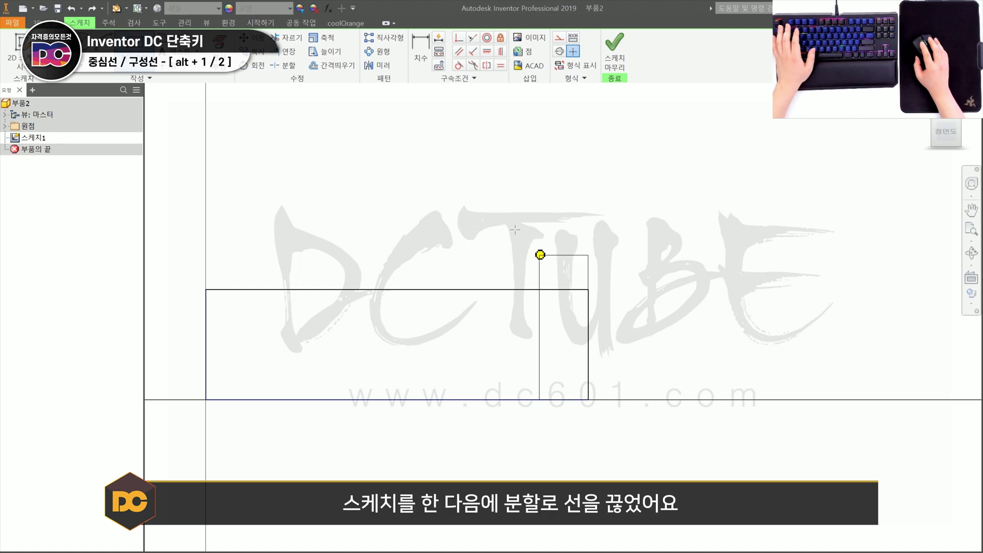
left_click(497, 196)
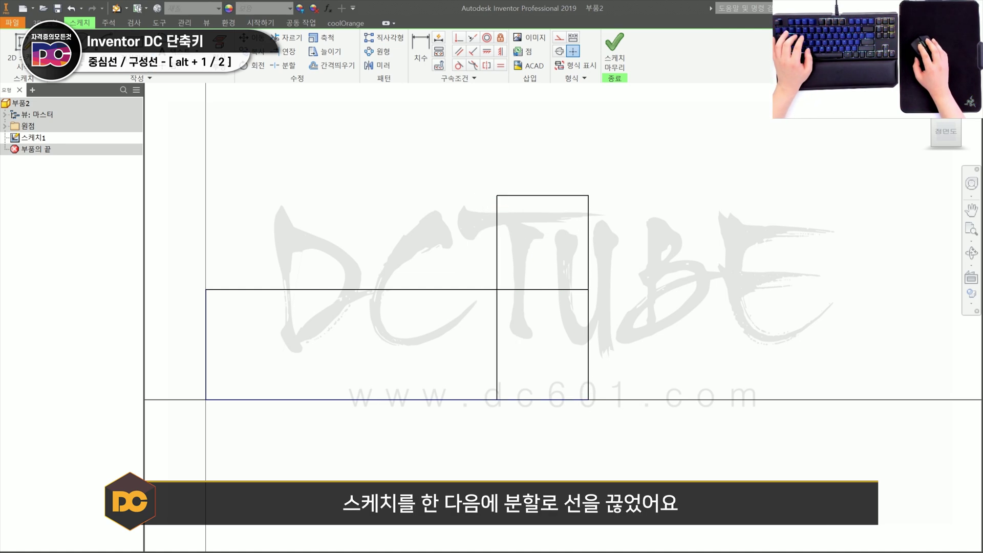
key("r")
left_click(668, 415)
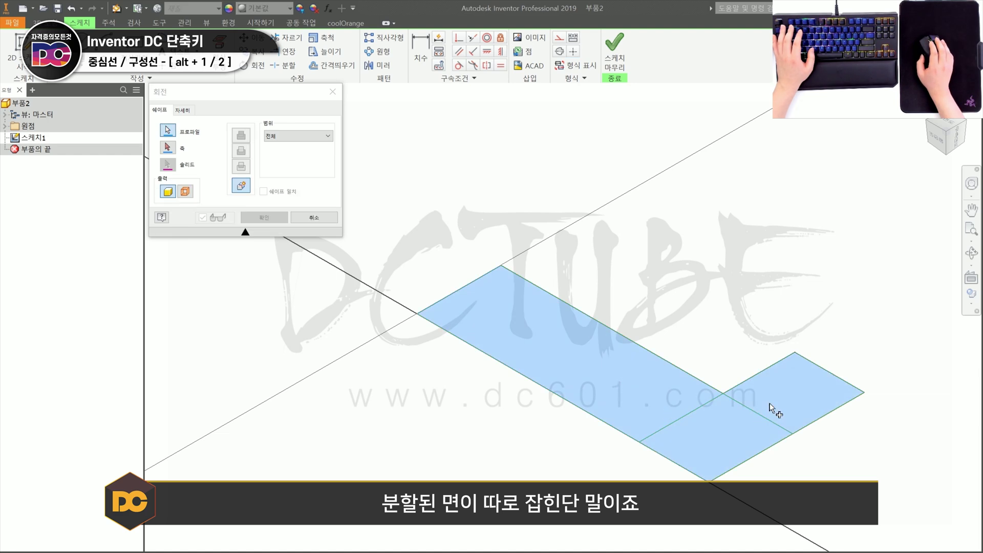
key("Escape")
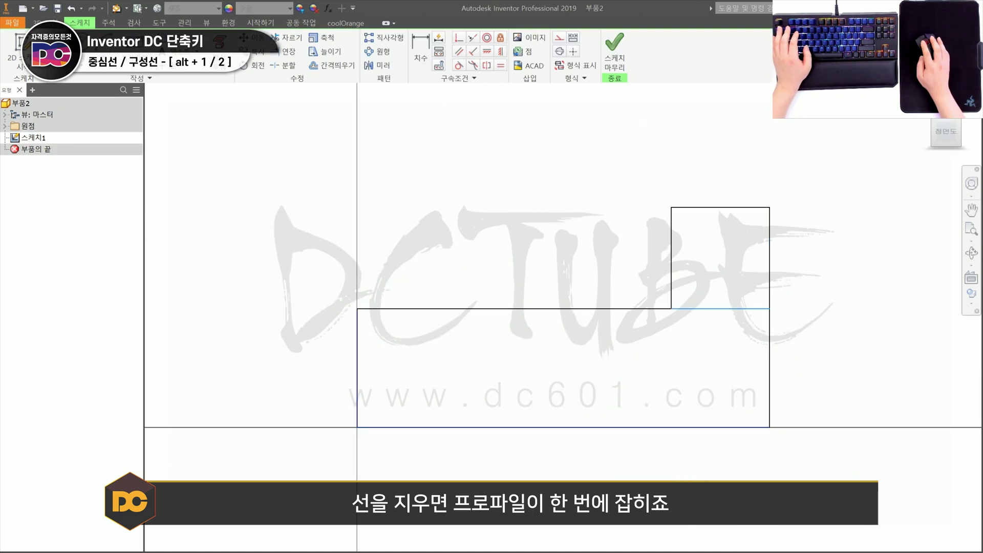
- Try removing the inner lines where the two rectangles overlap, check the profile with Revolve, and undo the removal
left_click(719, 308)
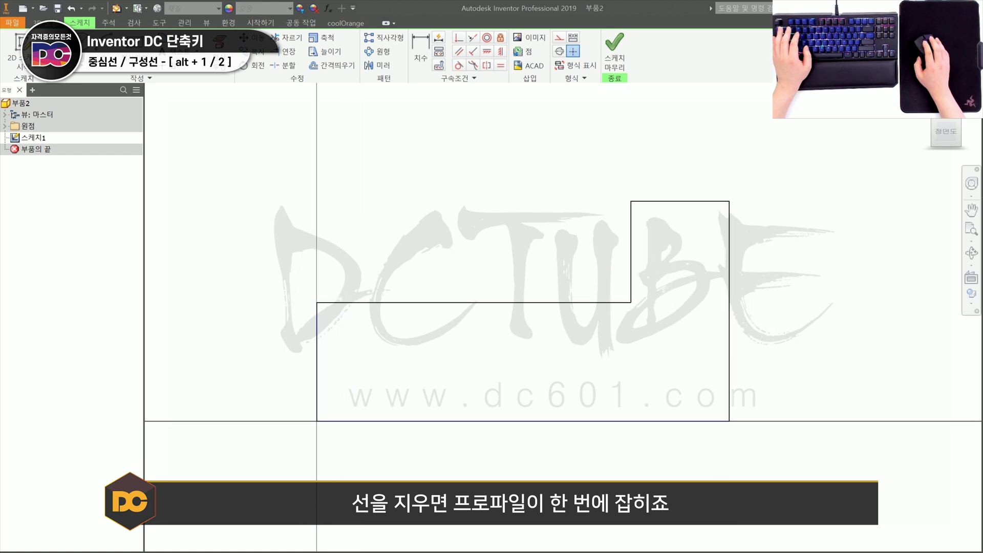
key("r")
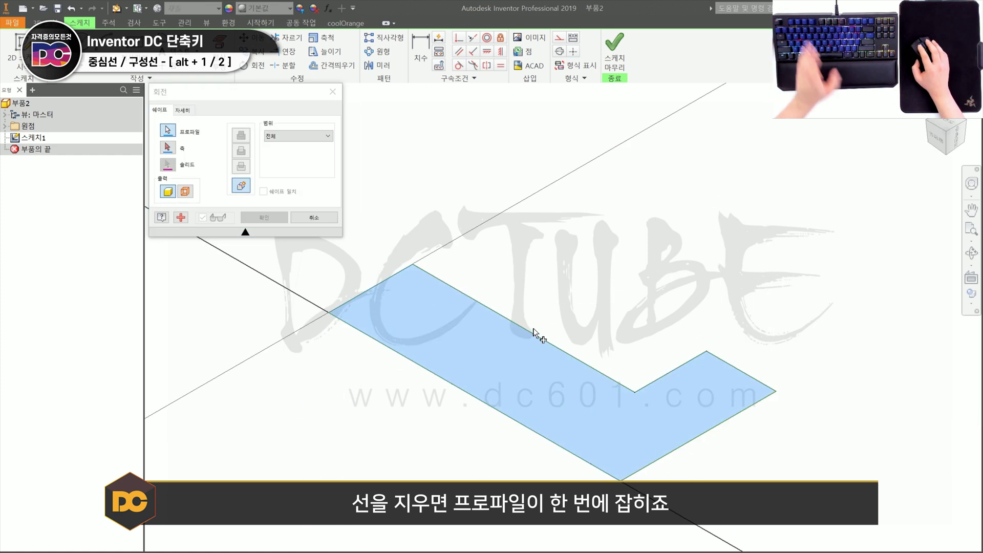
key("Escape")
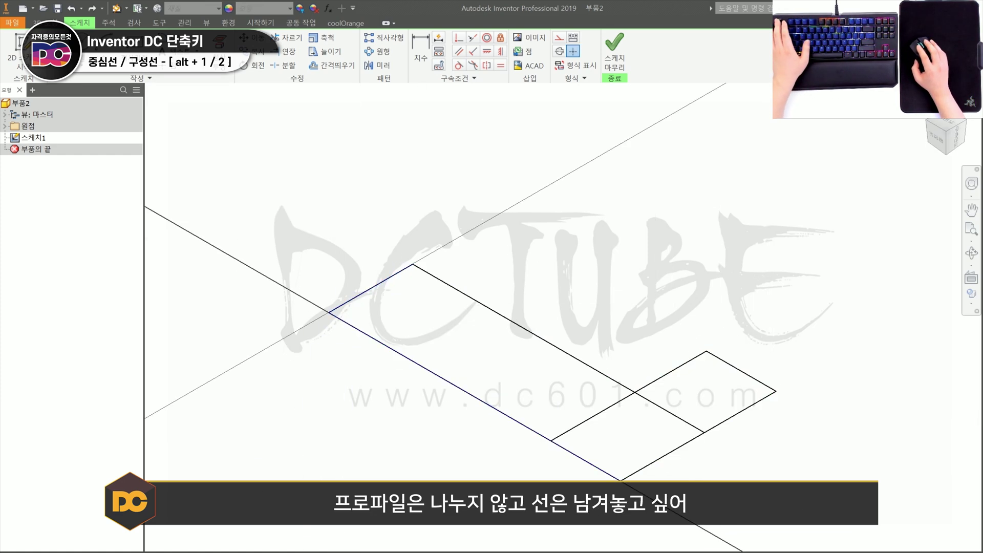
key("ctrl+z")
- Reopen the sketch and convert the two inner lines where the rectangles overlap to construction lines
double_click(36, 138)
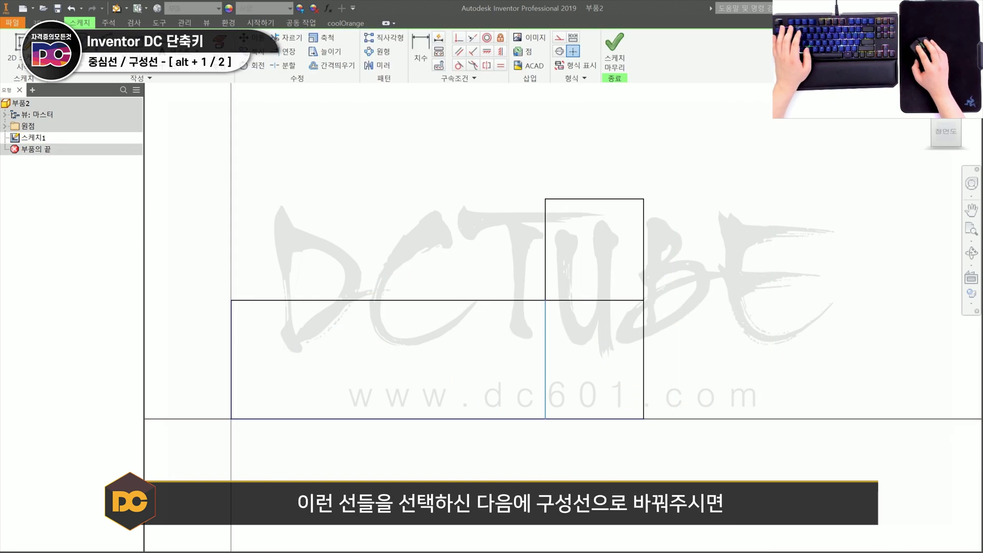
key("alt+2")
left_click(596, 300)
key("alt+2")
key("Escape")
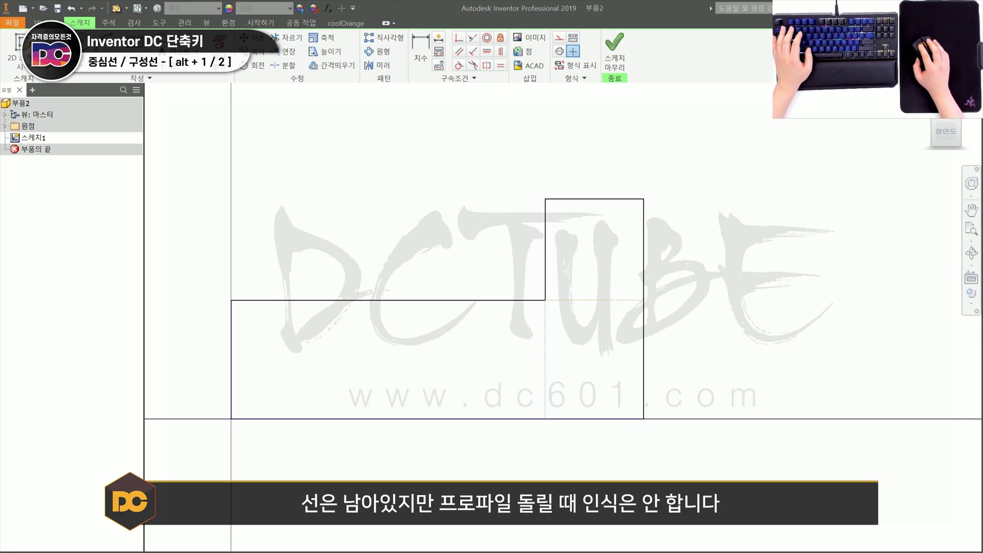
key("alt+1")
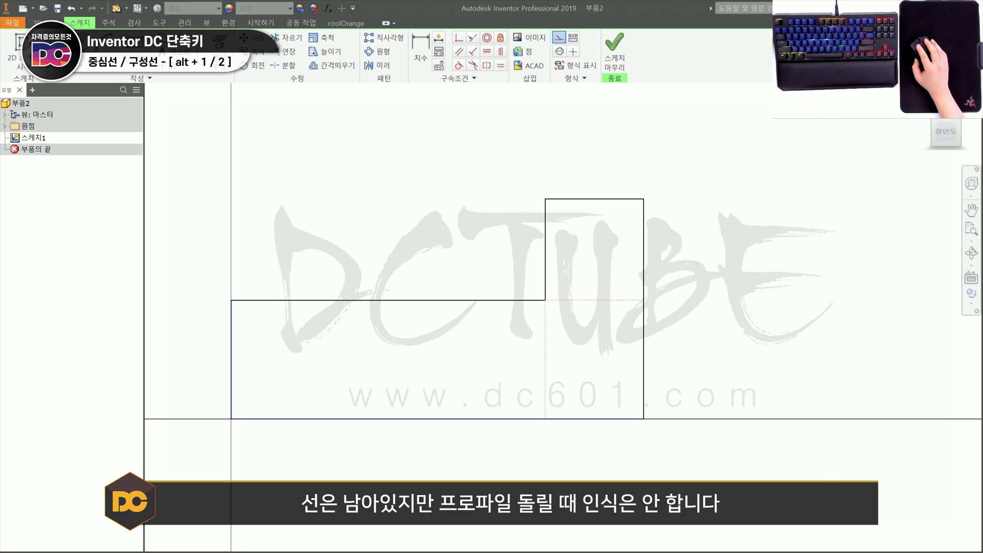
key("alt+2")
key("e")
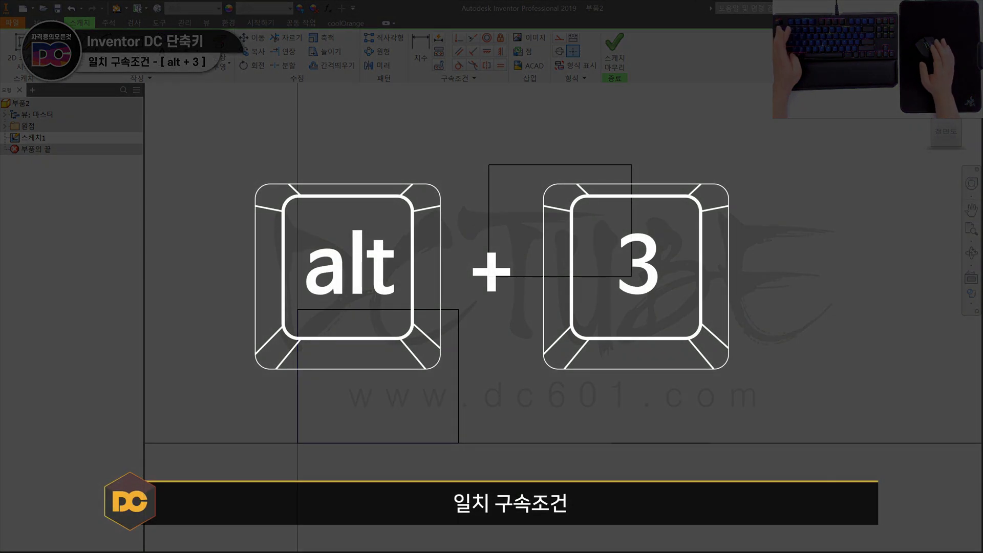
- Try a coincident constraint between the upper rectangle's lower-left corner and the lower rectangle's upper-right corner, both without and with dimensions
key("alt+3")
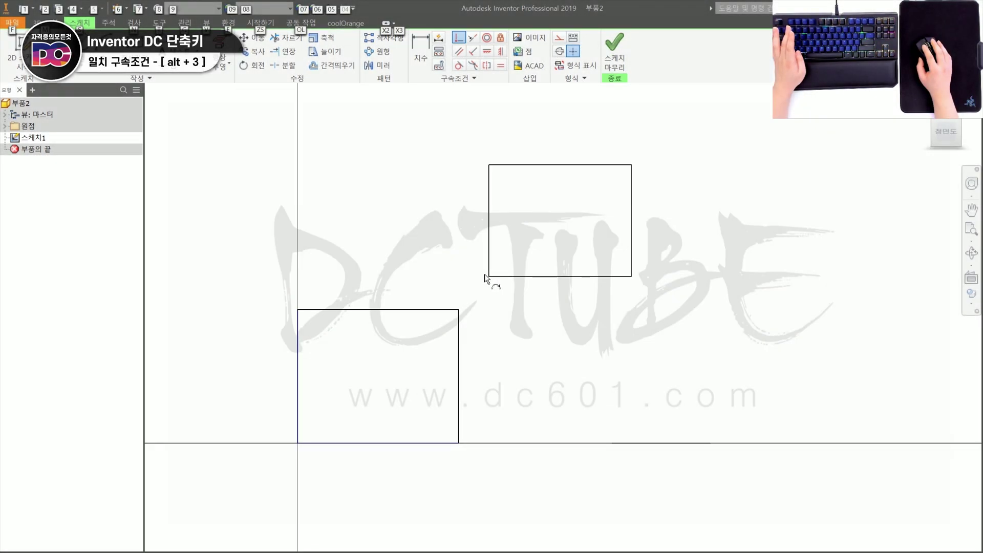
left_click(489, 277)
left_click(458, 309)
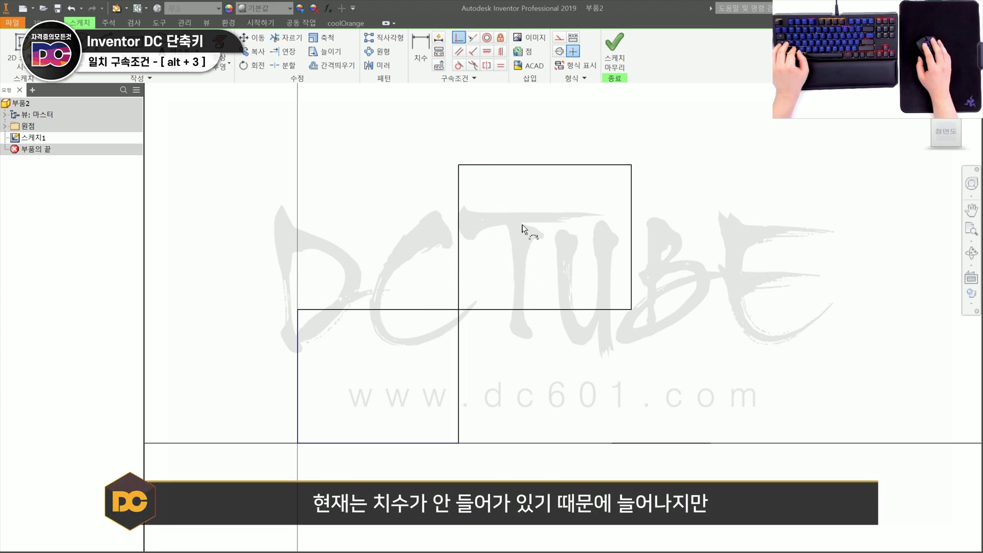
key("Escape")
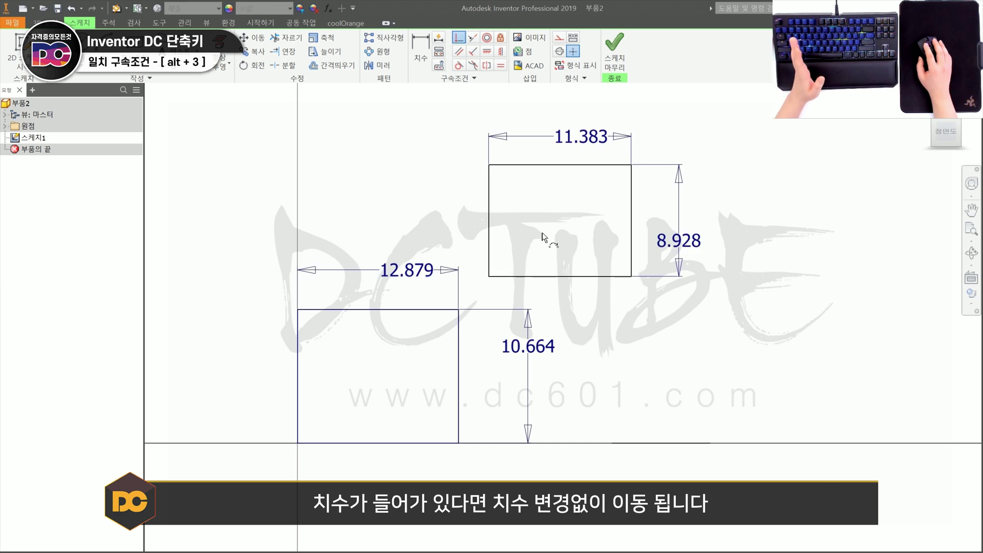
left_click(489, 276)
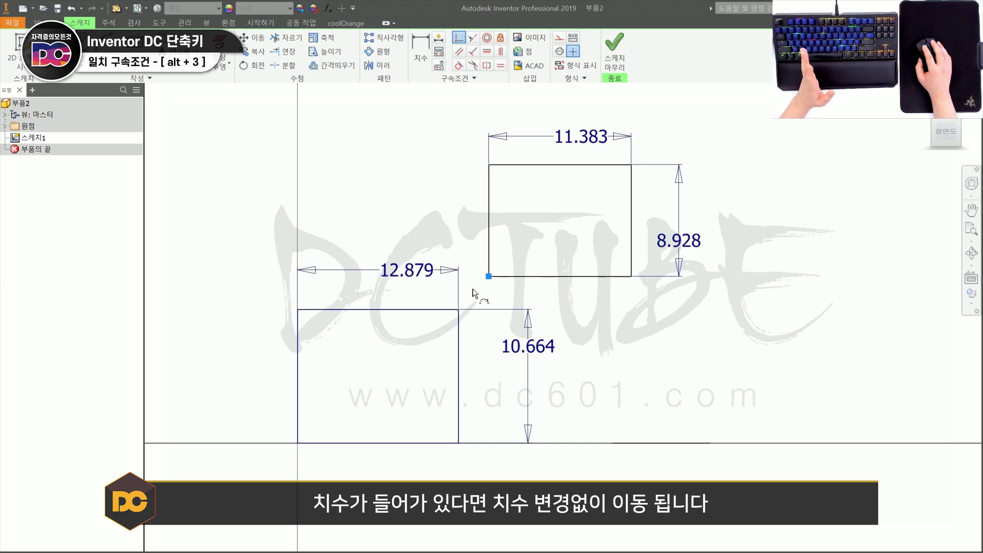
left_click(458, 309)
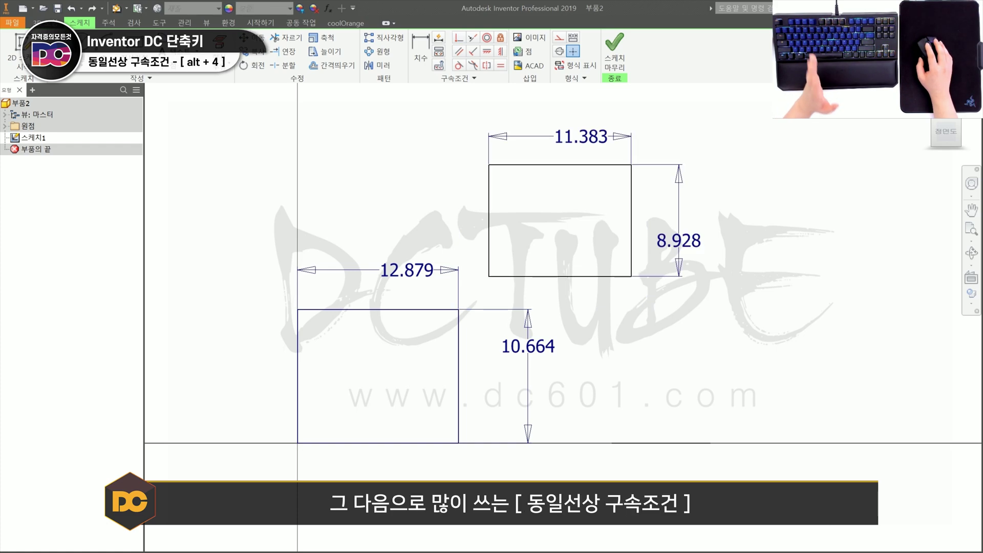
- Try a collinear constraint between the upper rectangle's lower edge and the lower rectangle's upper edge, and undo it
key("alt+4")
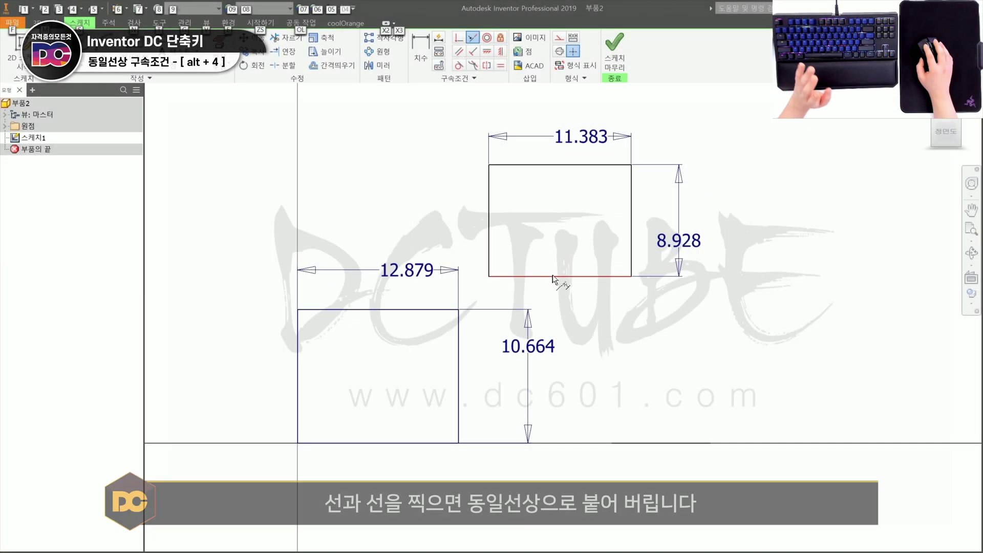
left_click(552, 277)
left_click(428, 310)
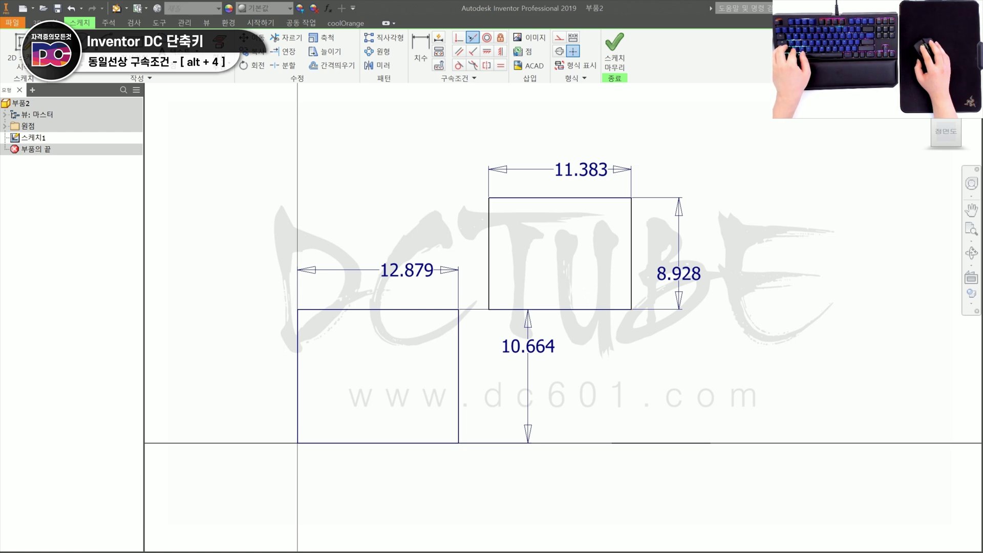
key("ctrl+z")
- Try making the upper edges of both rectangles collinear, and undo the constraint
left_click(566, 165)
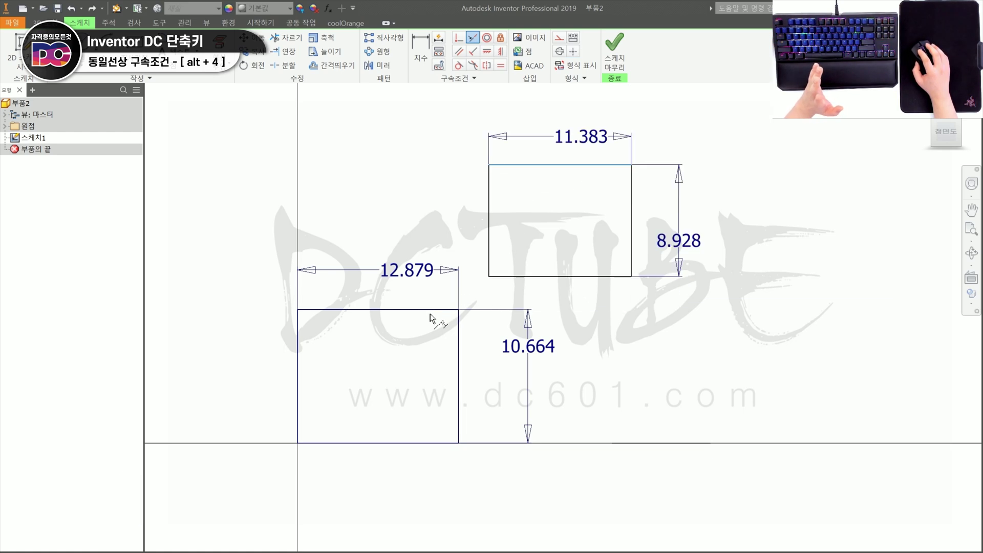
left_click(430, 310)
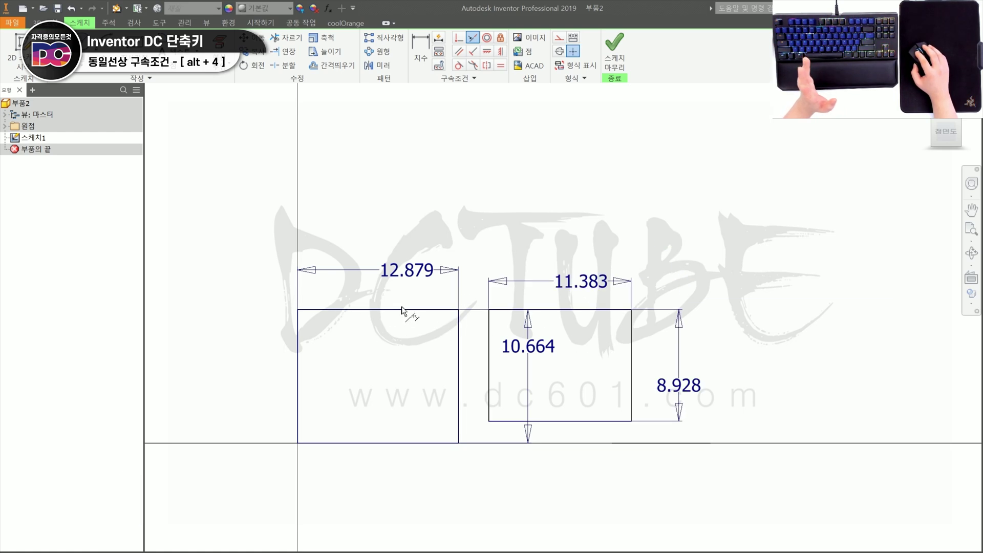
key("ctrl+z")
- Make the upper rectangle's left edge collinear with the lower rectangle's right edge, and start the Concentric constraint
left_click(490, 213)
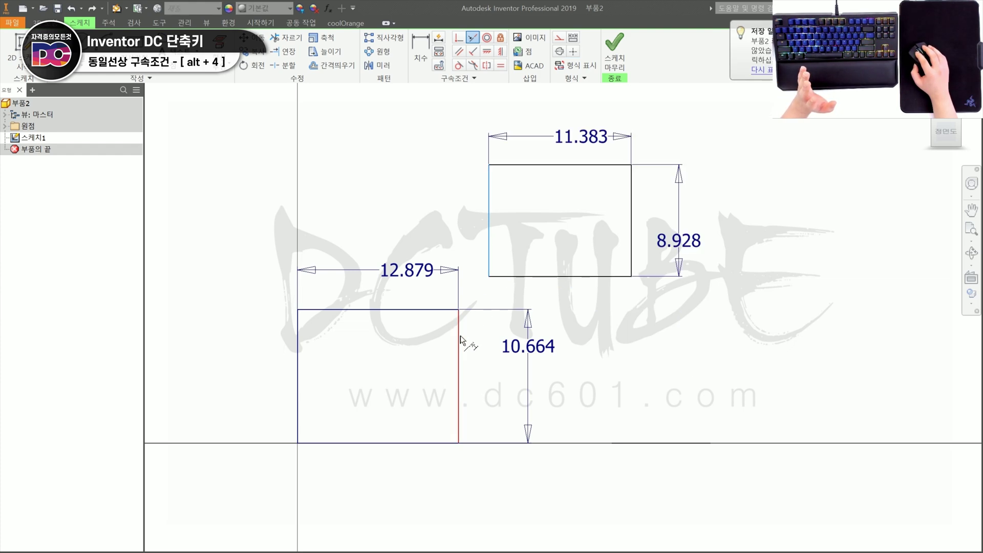
left_click(459, 340)
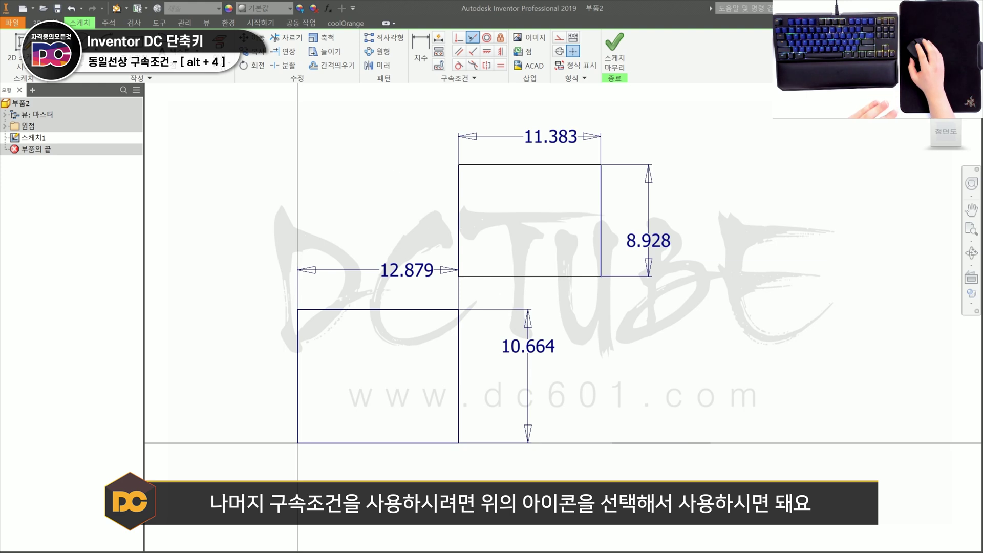
left_click(486, 37)
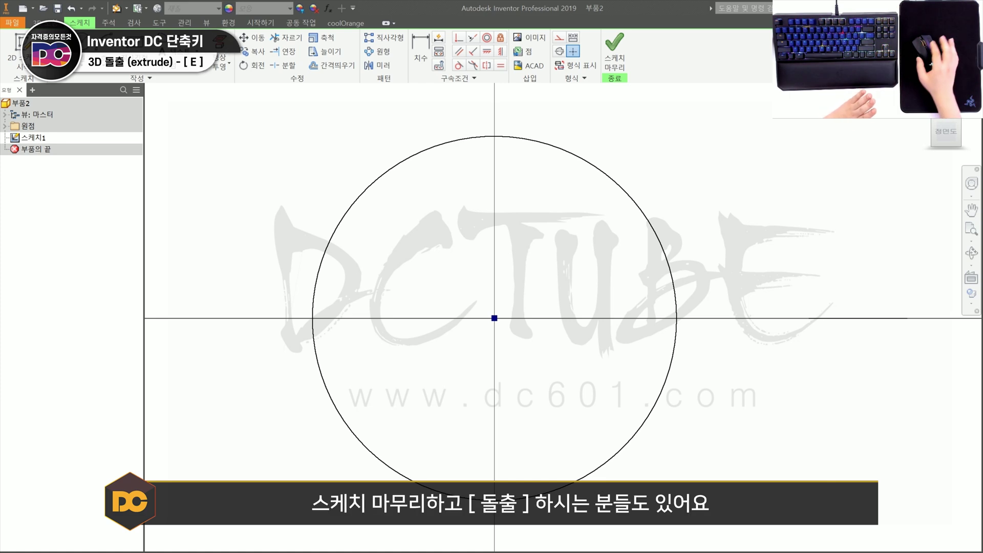
- Finish the circle sketch and preview a 10 mm extrusion of the circle, cancelling the feature
left_click(614, 57)
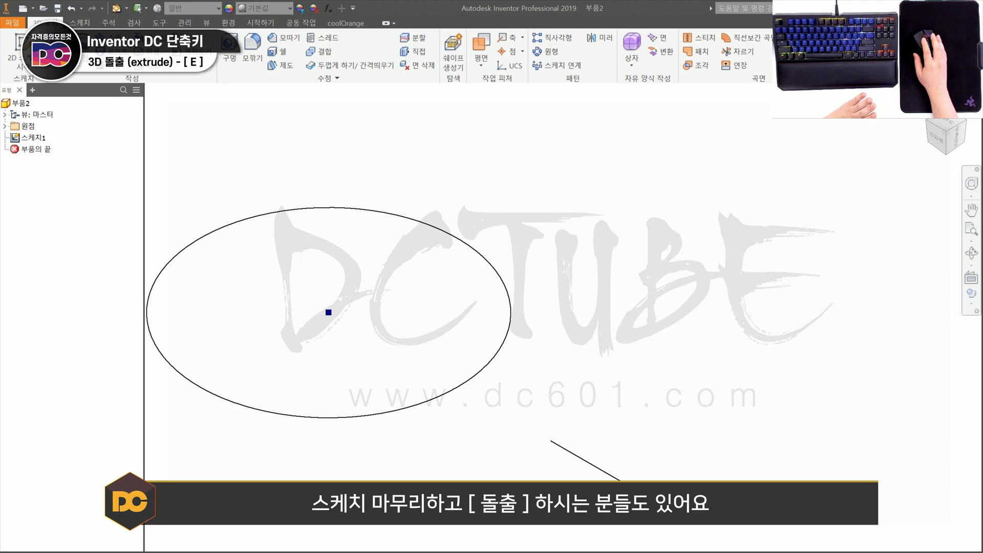
left_click(61, 50)
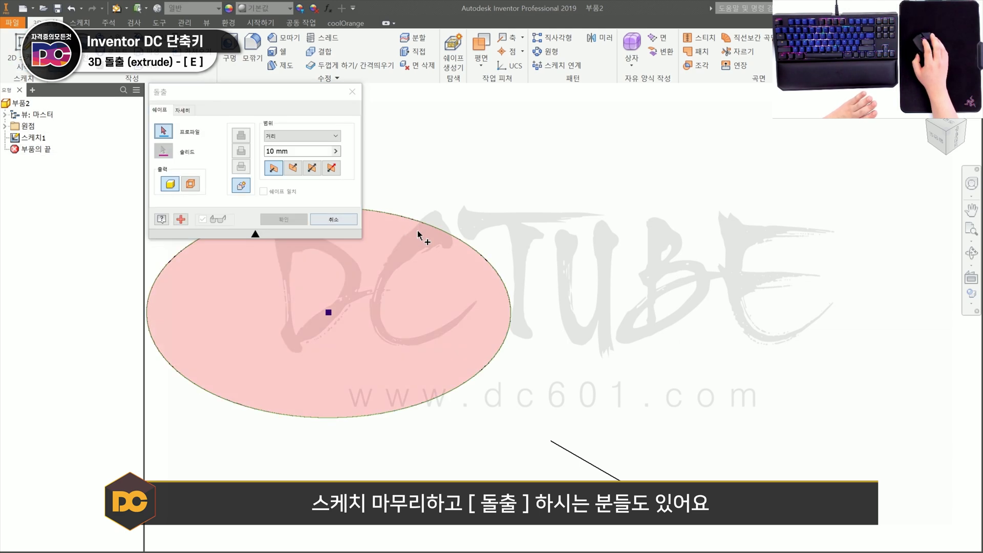
middle_click_drag(411, 230, 550, 264)
left_click(486, 290)
middle_click_drag(486, 290, 523, 317)
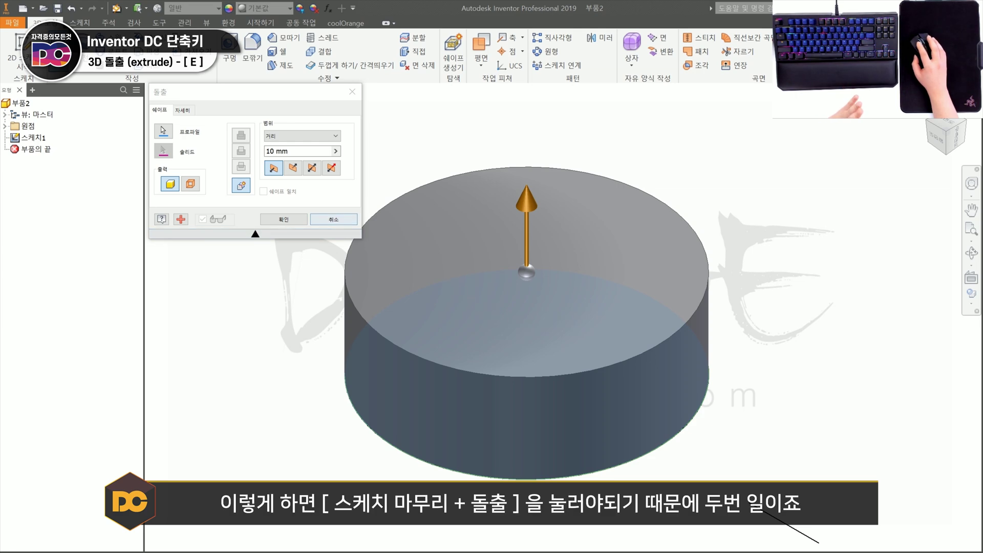
left_click(333, 221)
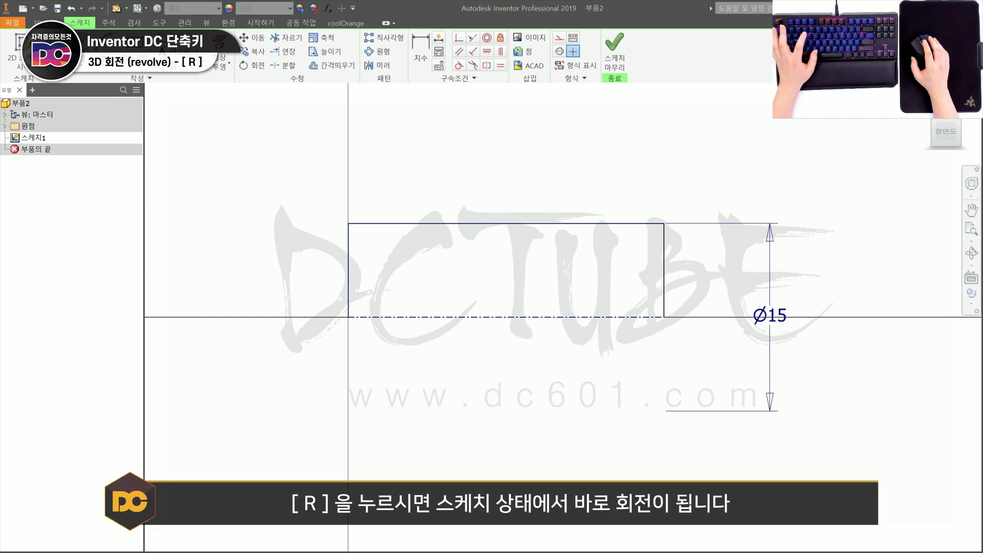
- Start Revolve directly from the sketch of the centerline rectangle with the Ø15 dimension
key("r")
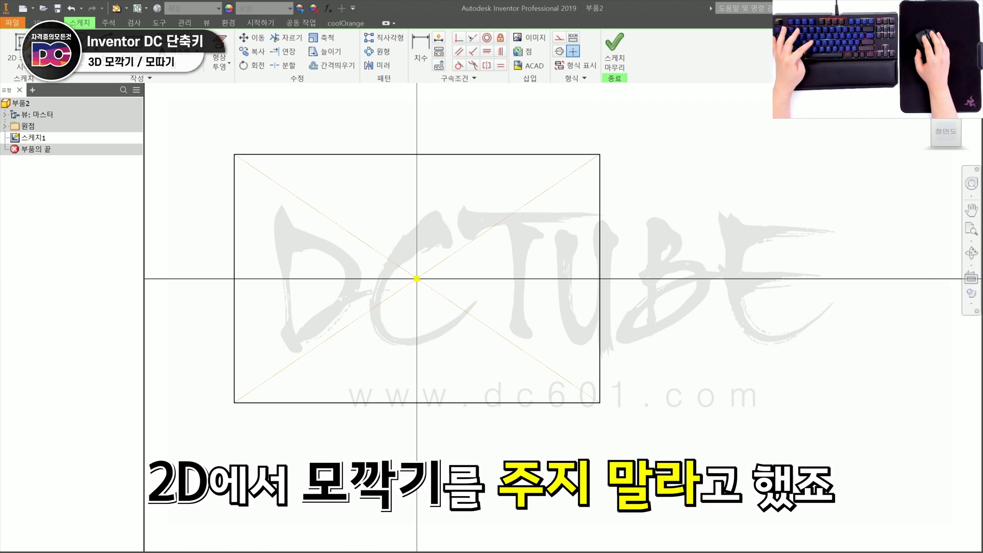
- Fillet the upper-right corner of the centred rectangle sketch with a 2 mm radius
key("f")
left_click(556, 155)
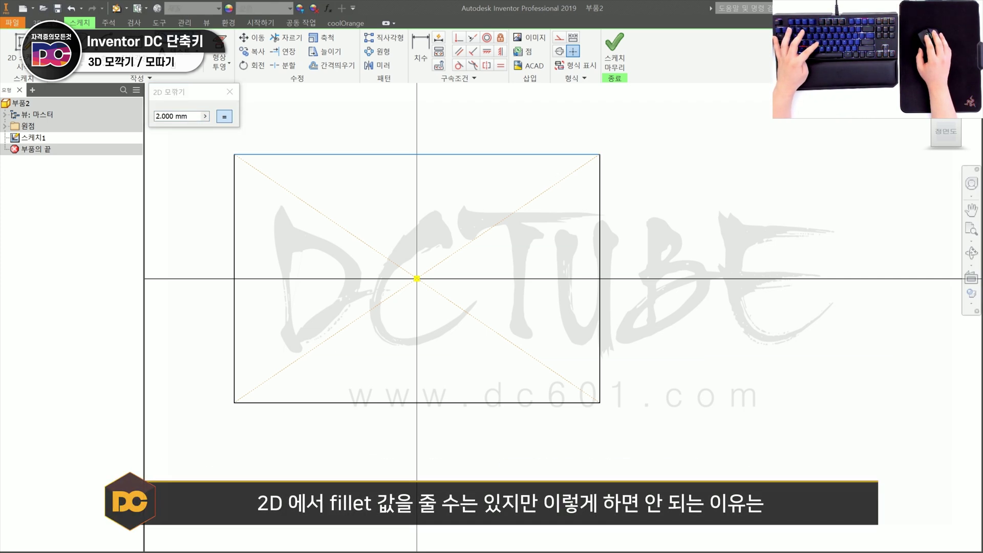
left_click(600, 184)
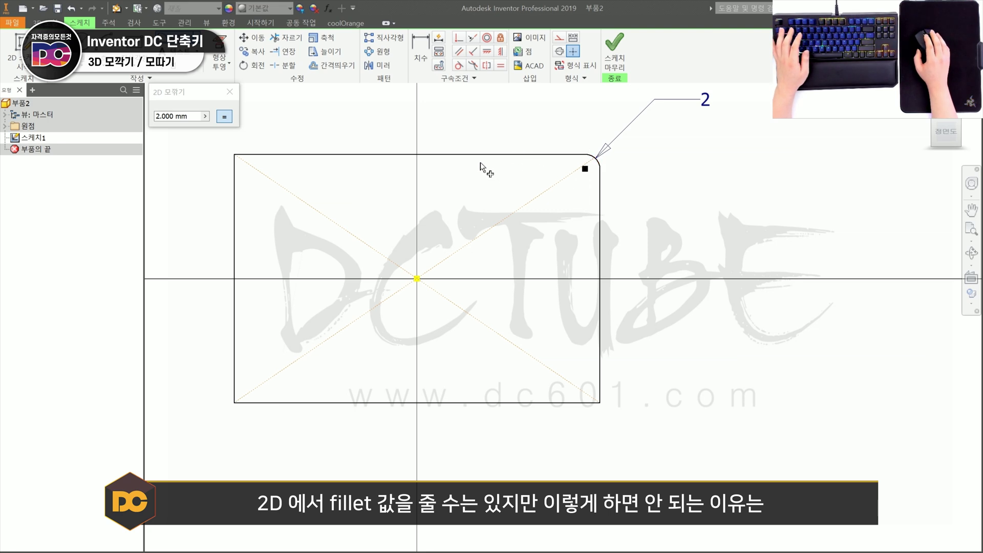
middle_click_drag(483, 167, 494, 187)
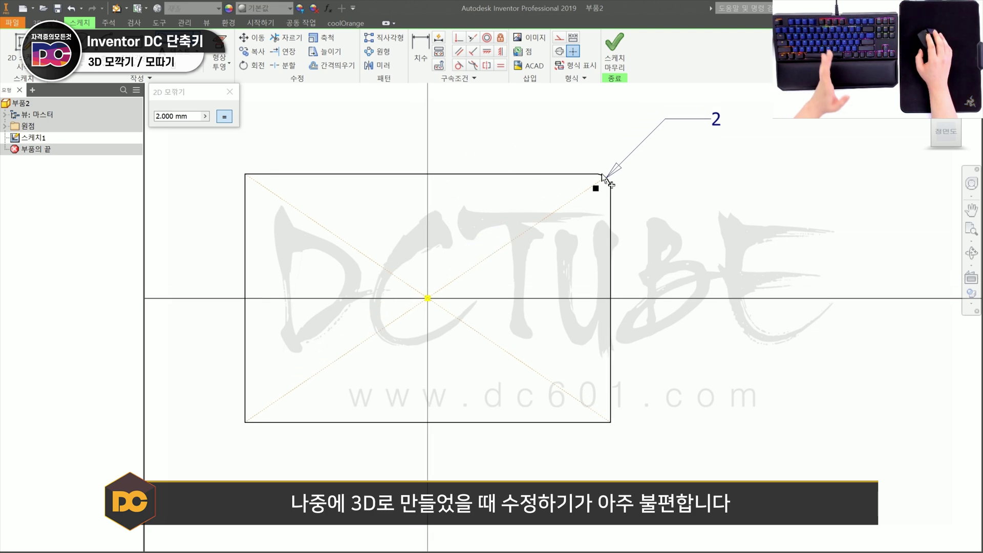
- Undo the corner fillet in the rectangle sketch and extrude the plain rectangle 10 mm
key("Escape")
key("ctrl+z")
key("e")
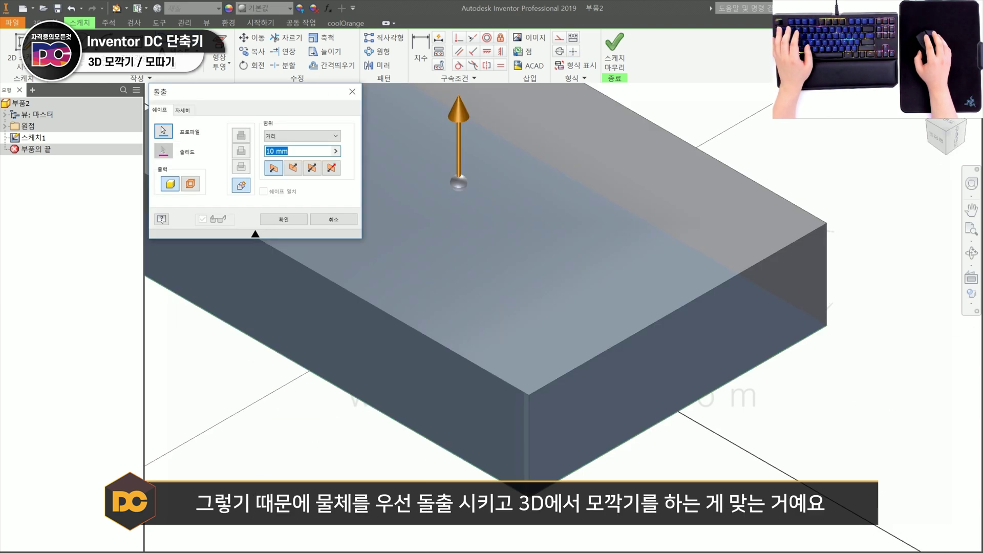
left_click(284, 219)
middle_click_drag(362, 189, 383, 238)
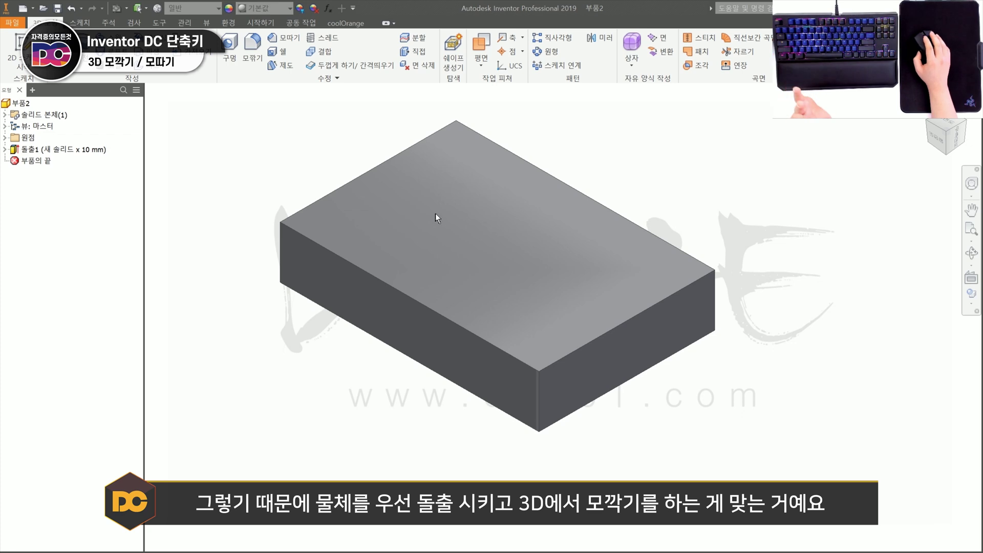
- Fillet the block's four vertical corner edges with a 2 mm radius
scroll(440, 223, "up", 3)
scroll(441, 223, "down", 3)
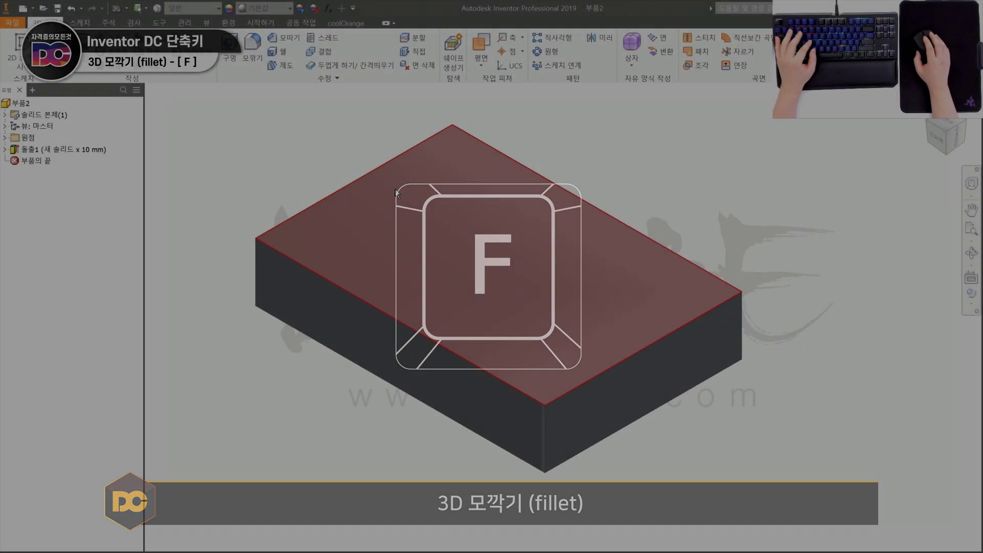
key("f")
left_click_drag(284, 96, 83, 160)
left_click(257, 253)
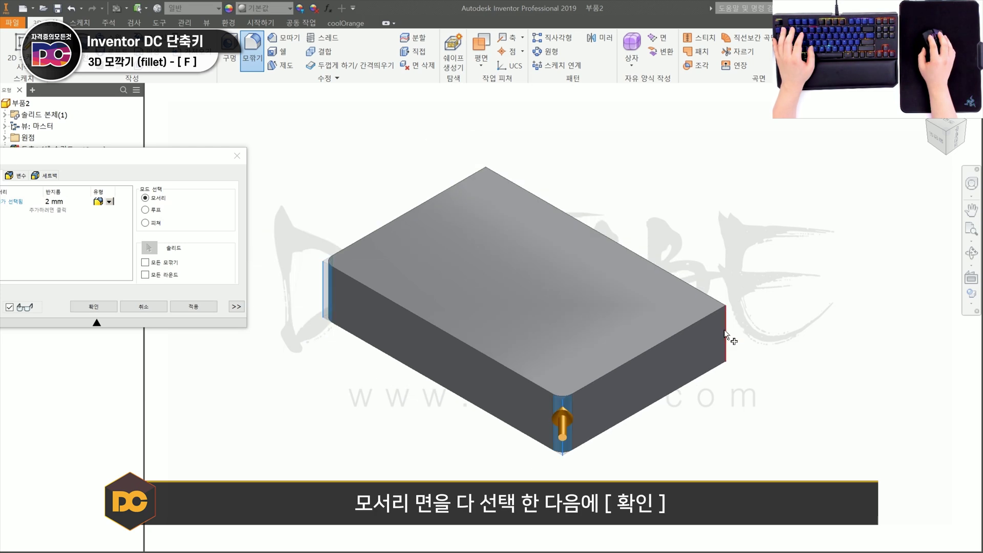
left_click(720, 337)
left_click(485, 178)
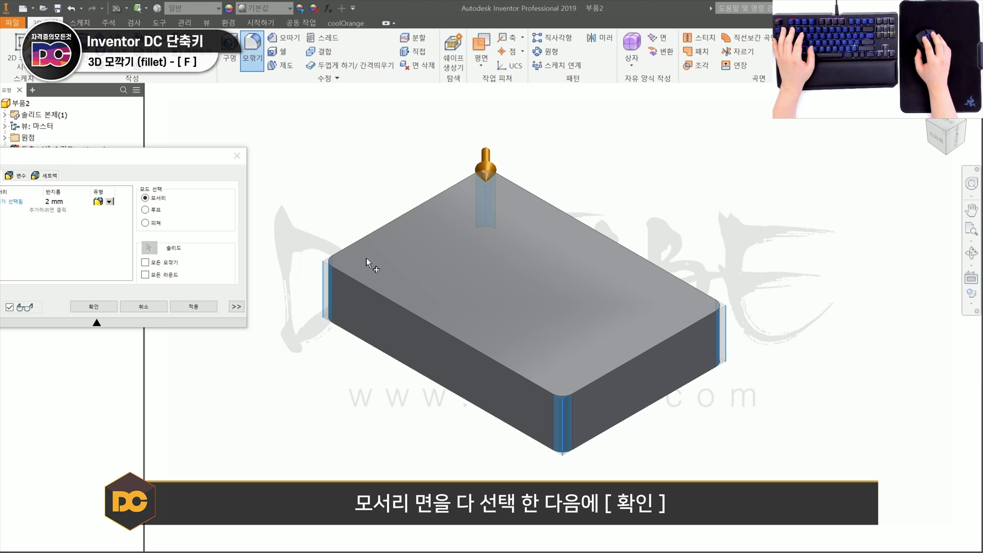
key("Return")
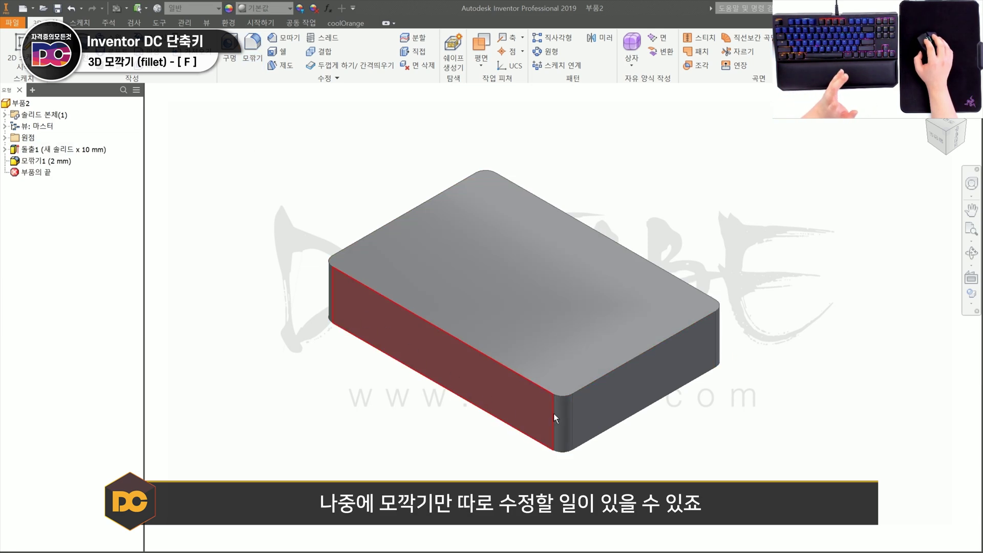
- Set the corner fillet feature's radius to 5 mm, and delete the fillet from the model
double_click(485, 221)
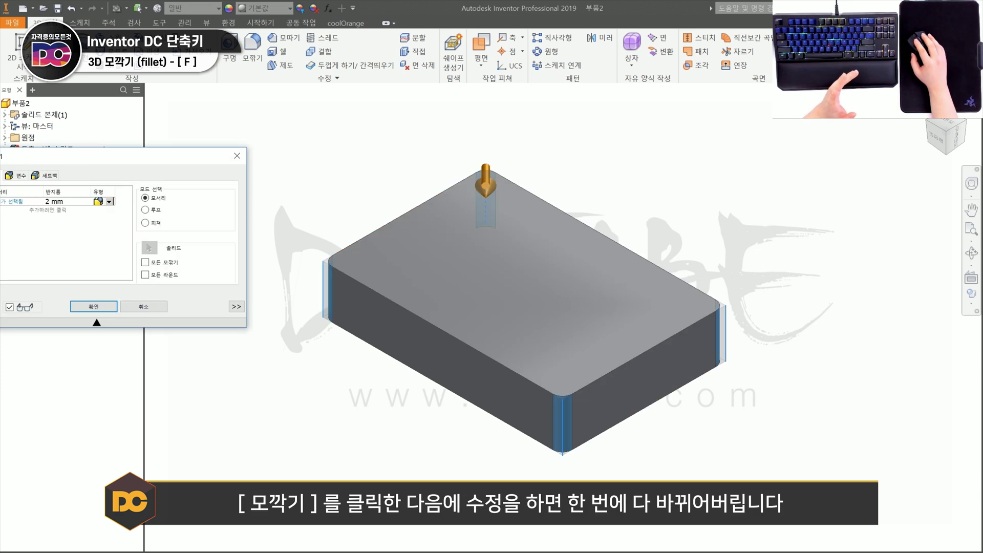
type("5")
key("Return")
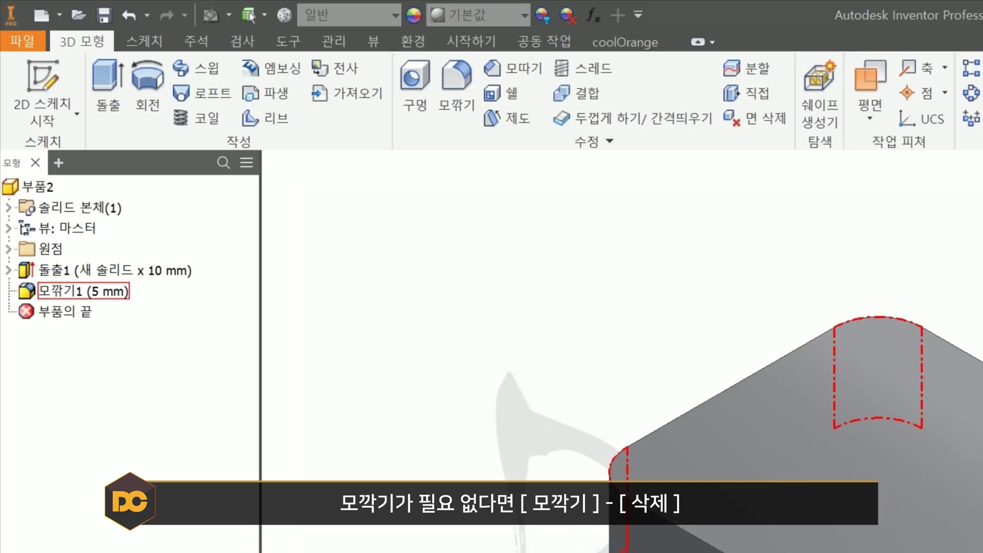
right_click(36, 160)
left_click(102, 333)
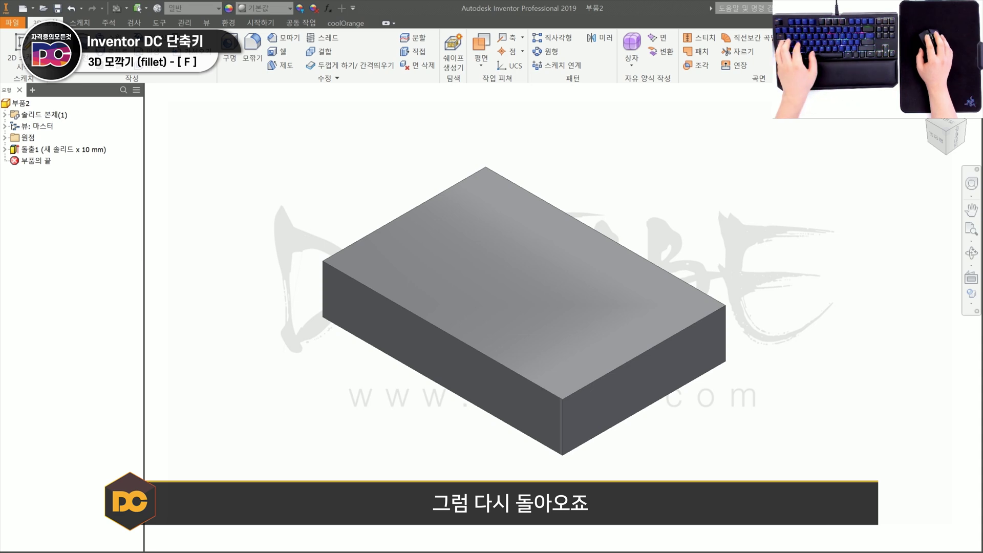
- Edit the extrusion's base sketch, rounding the rectangle's two upper corners with 2 mm sketch fillets, and finish the sketch
key("ctrl+z")
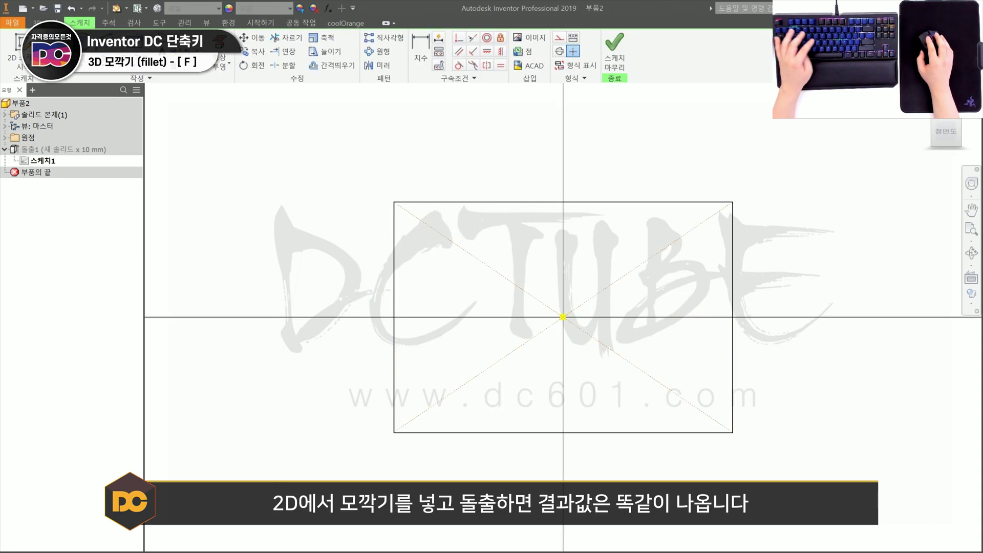
left_click(733, 227)
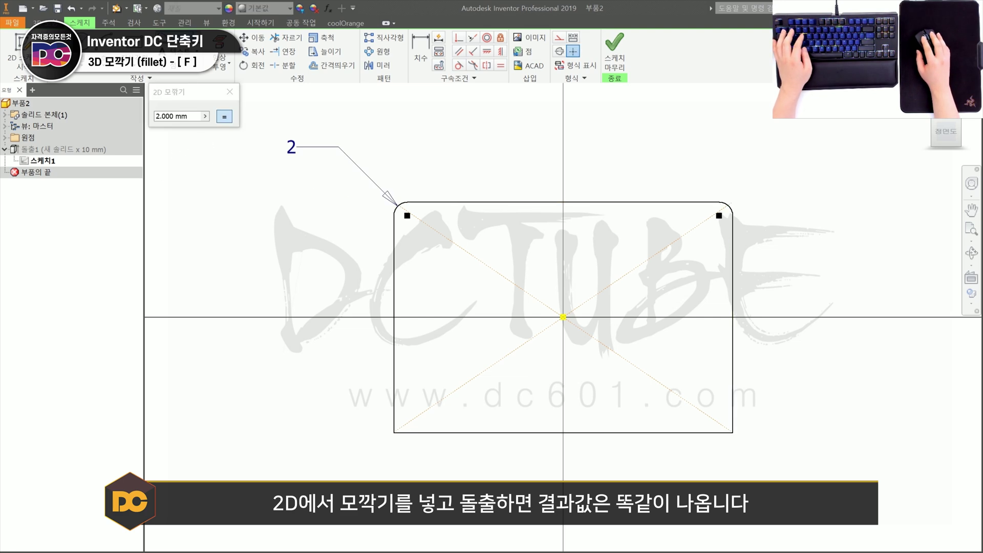
left_click(229, 92)
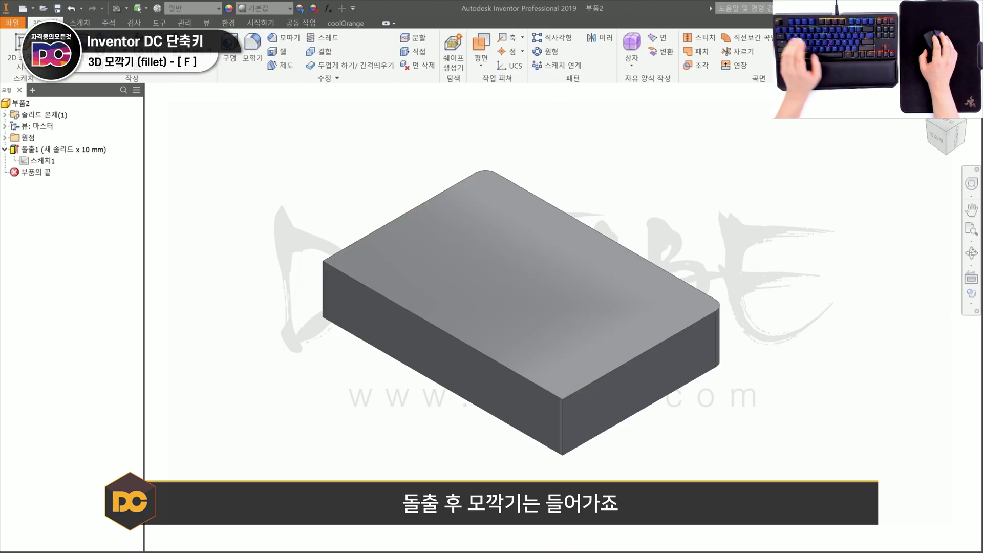
- Reopen the extrusion's base sketch, try deleting the upper-left fillet arc, and undo the deletion
mouse_move(688, 327)
middle_mouse_down("shift")
mouse_move(583, 353)
mouse_move(611, 355)
middle_mouse_up("shift")
double_click(43, 161)
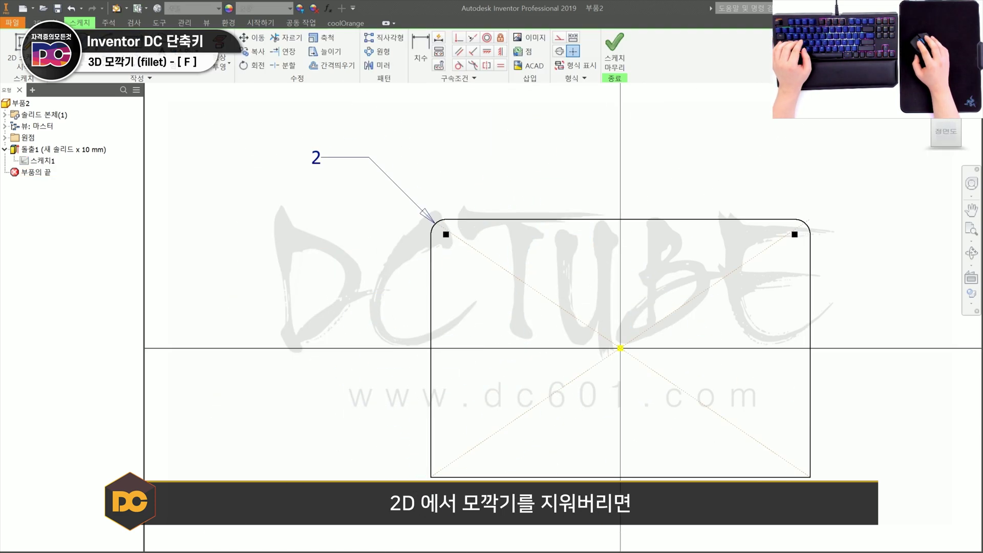
scroll(430, 208, "up", 4)
left_click(444, 236)
key("Delete")
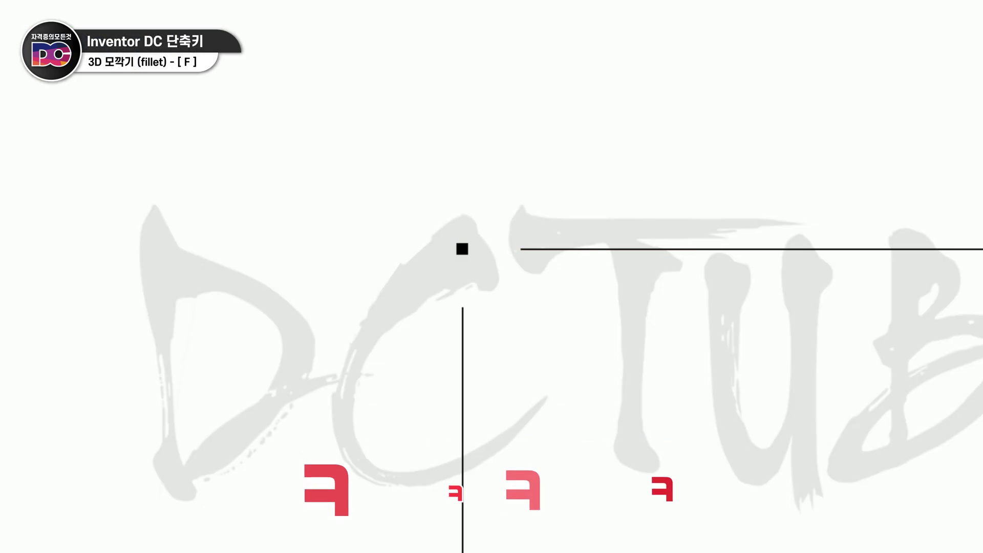
scroll(537, 229, "down", 3)
key("ctrl+z")
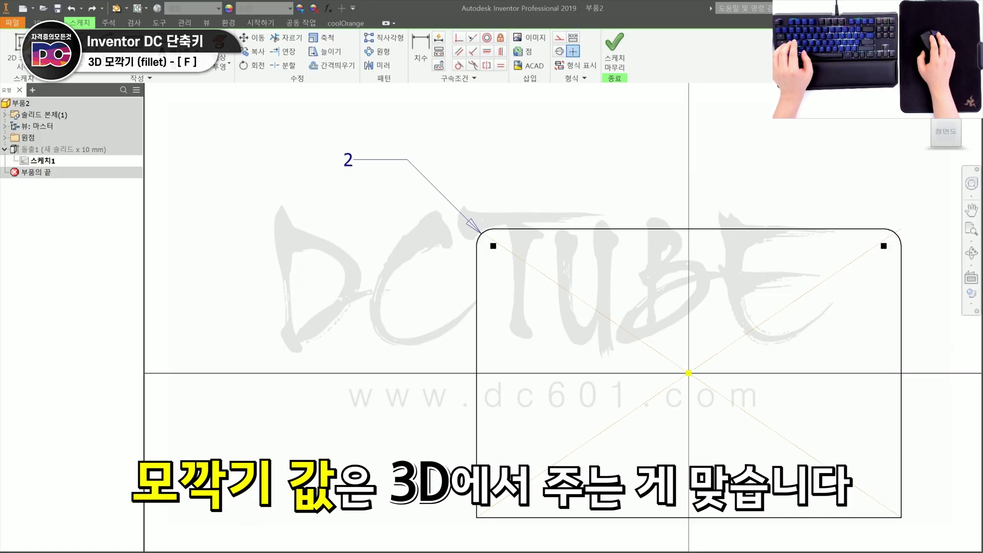
middle_click_drag(668, 255, 531, 194)
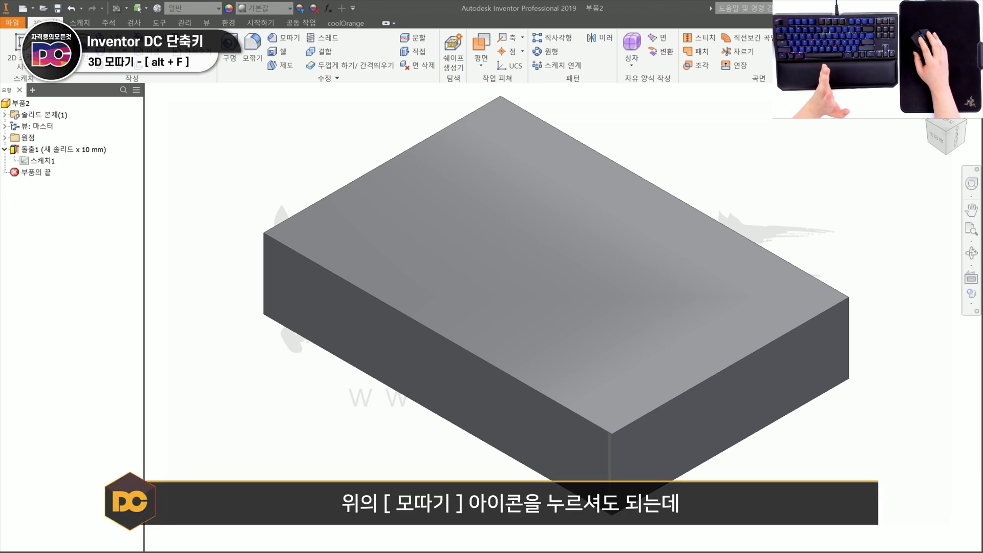
- Chamfer the block's left, front and right vertical edges with a 2 mm distance
left_click(284, 37)
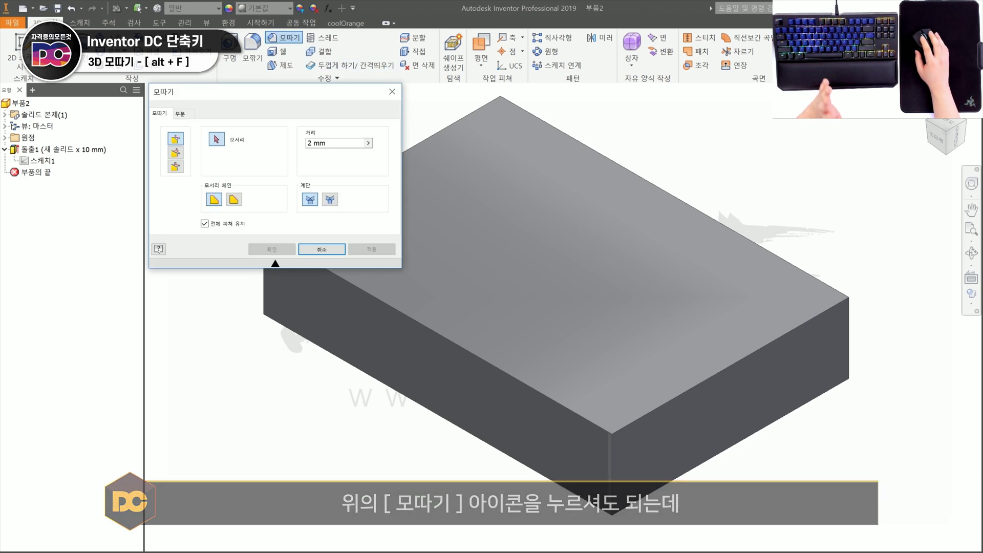
left_click(393, 92)
key("alt")
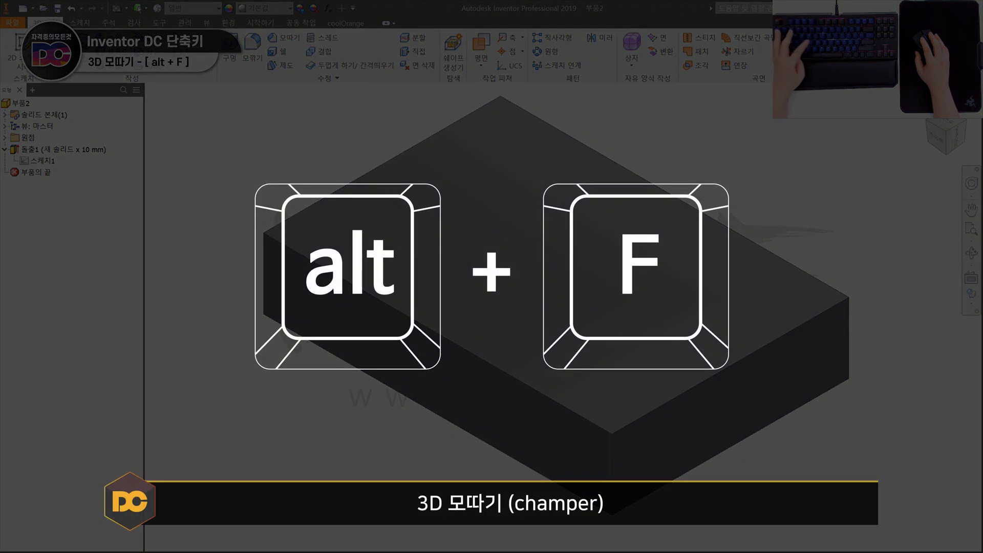
key("f")
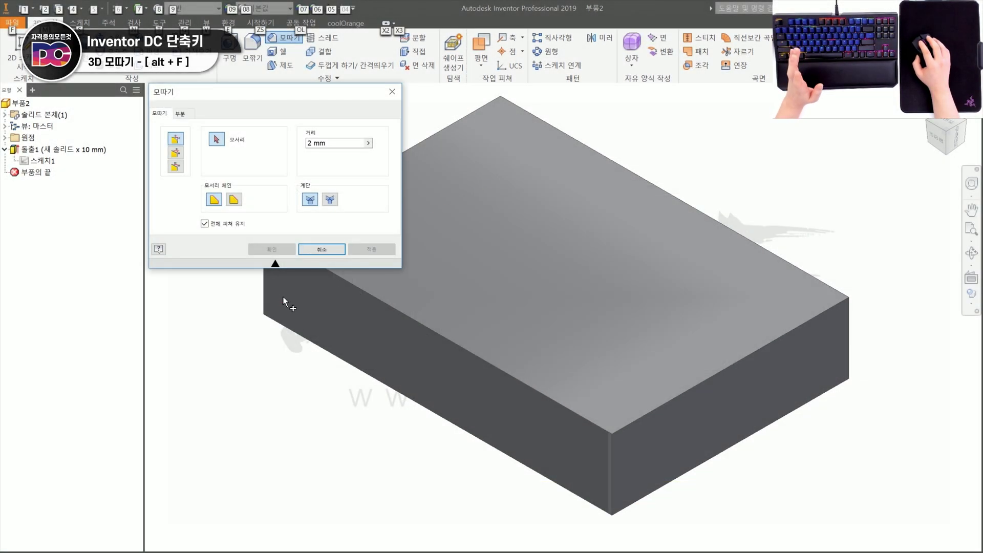
left_click(265, 292)
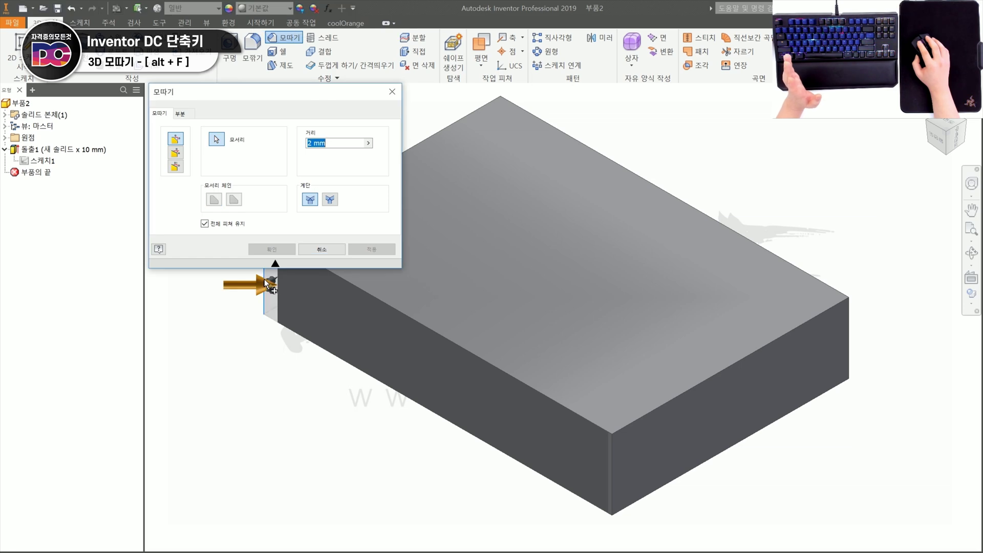
left_click(612, 454)
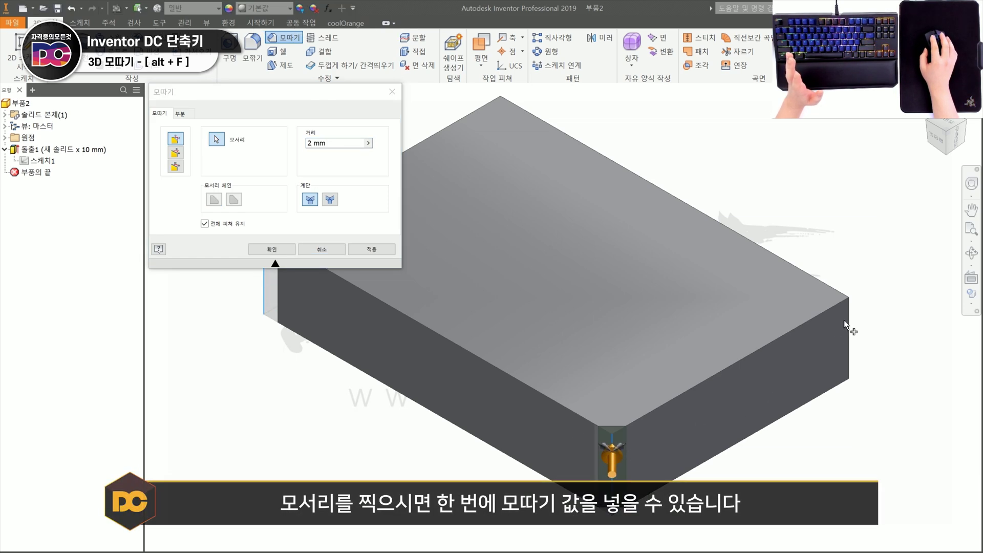
left_click(848, 328)
left_click(272, 249)
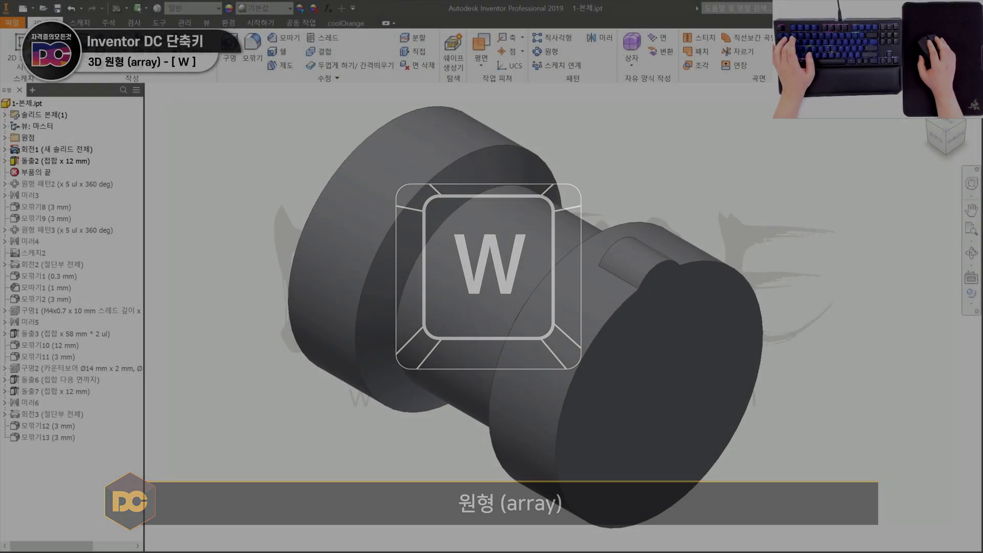
- Pattern the small rounded lug circularly about the cylinder's axis in the 1-본체.ipt part, with 5 instances over 360 degrees
key("w")
left_click_drag(286, 94, 313, 108)
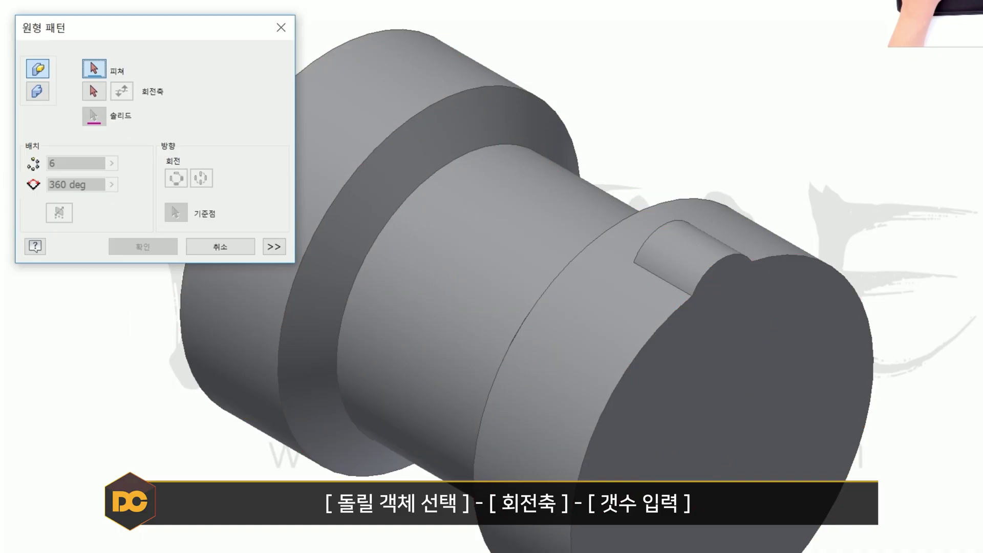
left_click(1, 119)
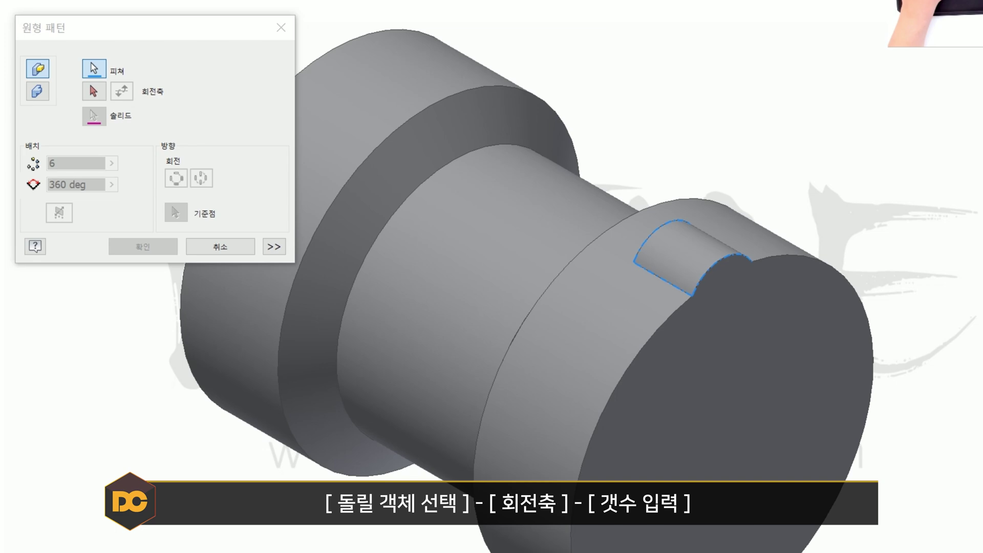
left_click(93, 91)
left_click(638, 319)
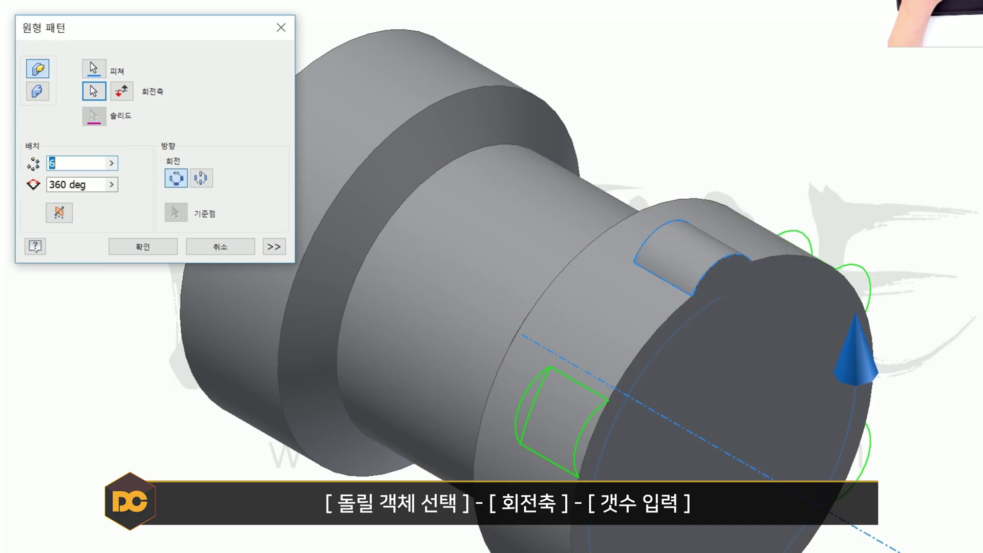
left_click(142, 246)
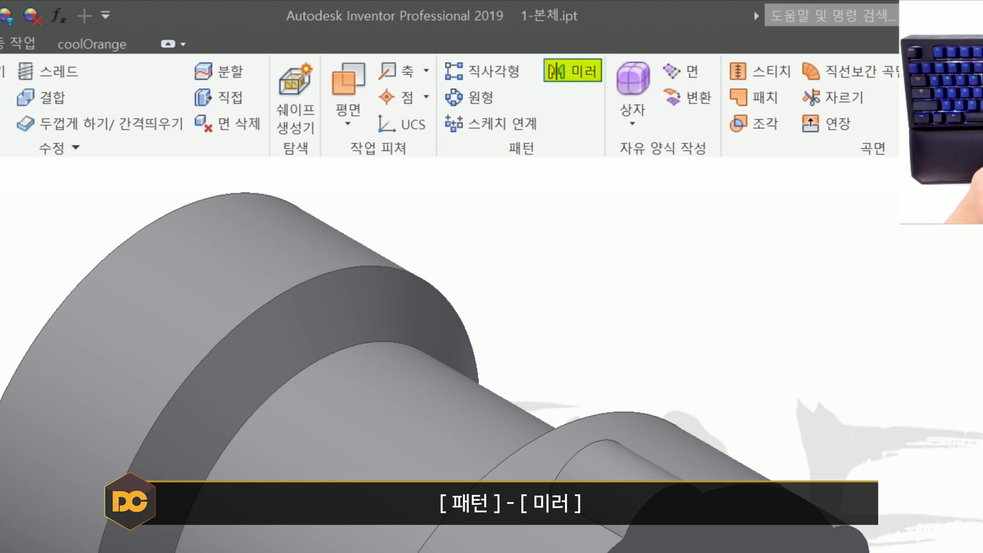
- Mirror the circular pattern of lugs across the YZ plane onto the opposite flange
left_click(587, 76)
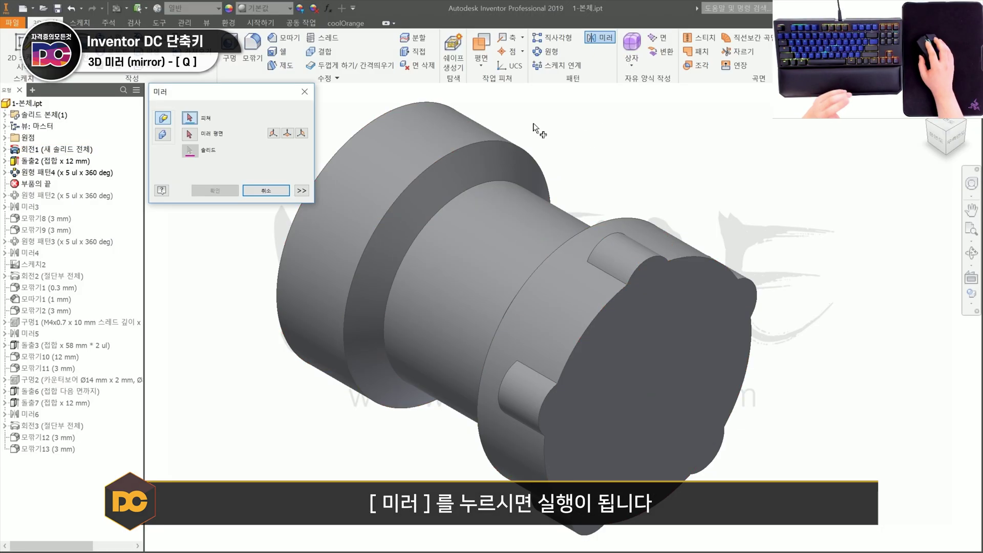
key("Escape")
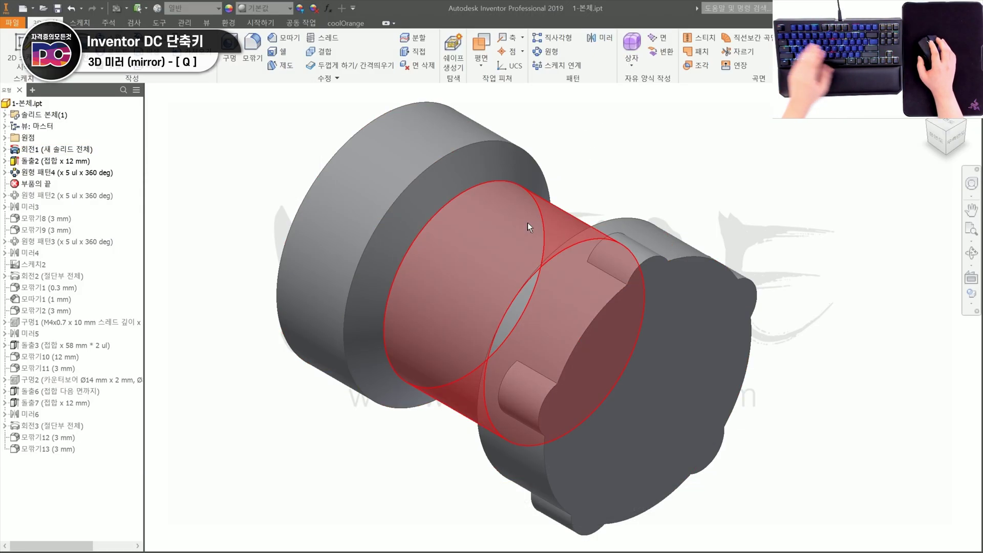
key("q")
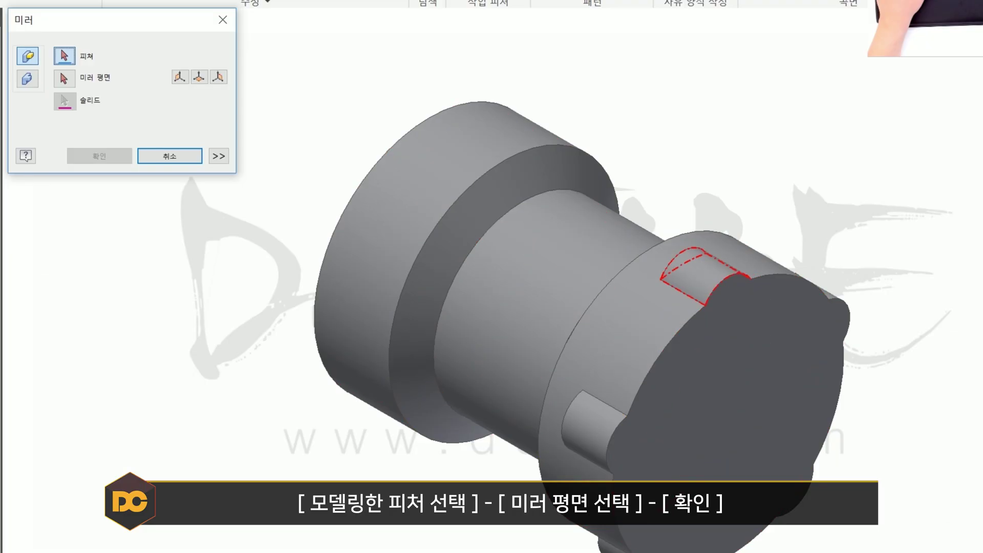
left_click(620, 282)
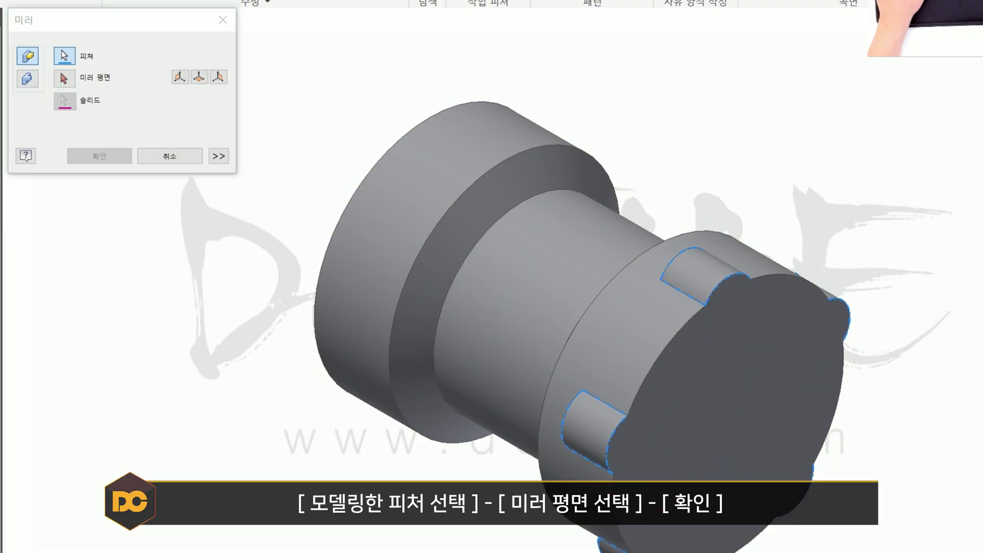
left_click(64, 78)
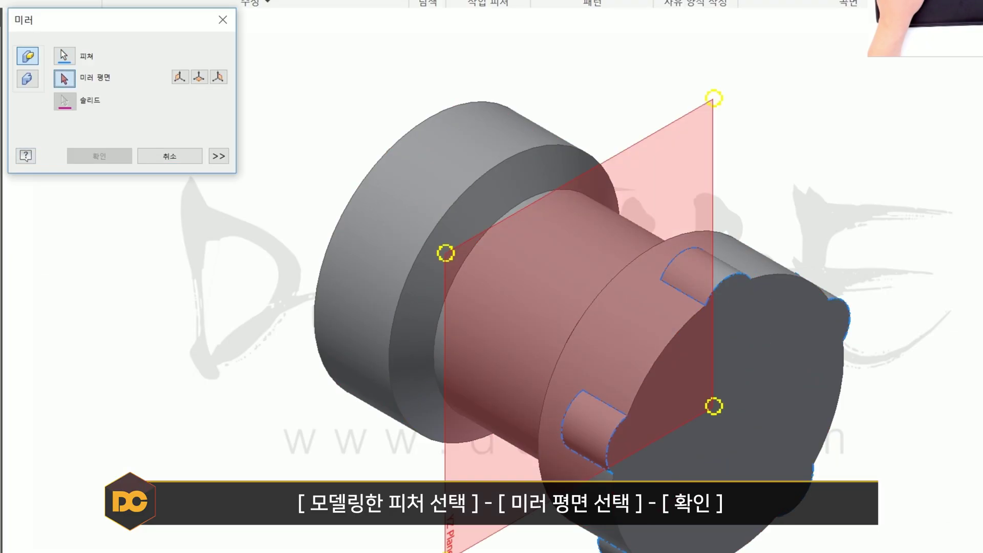
left_click(181, 76)
left_click(100, 156)
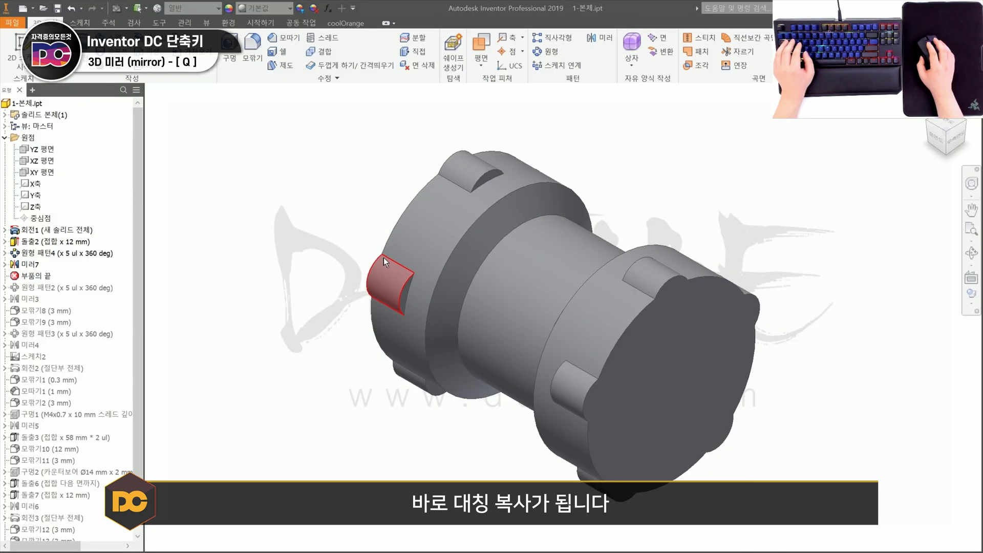
mouse_move(383, 257)
middle_mouse_down("shift")
mouse_move(564, 287)
mouse_move(391, 254)
middle_mouse_up("shift")
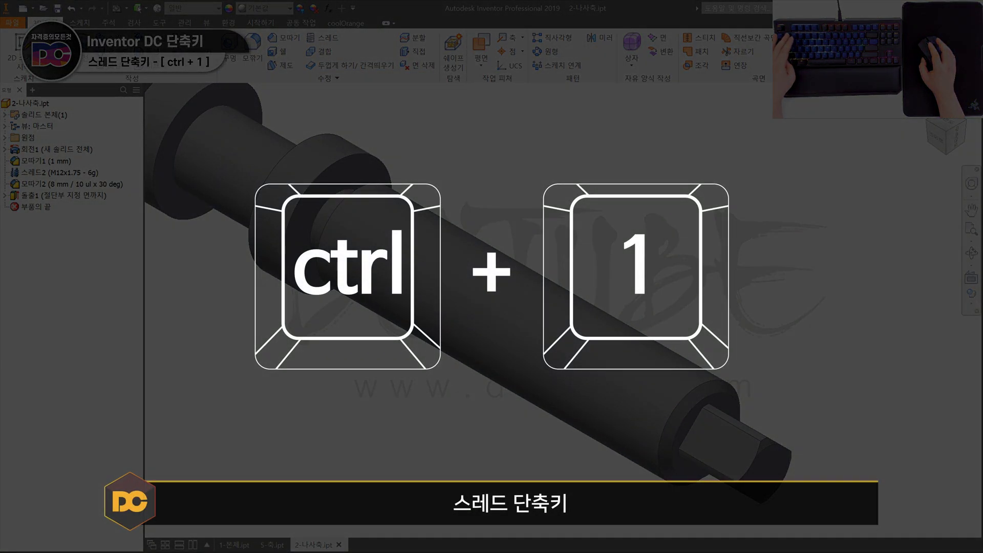
- Apply a full-length thread to the long cylindrical face next to the squared end in 2-나사축.ipt
key("ctrl+1")
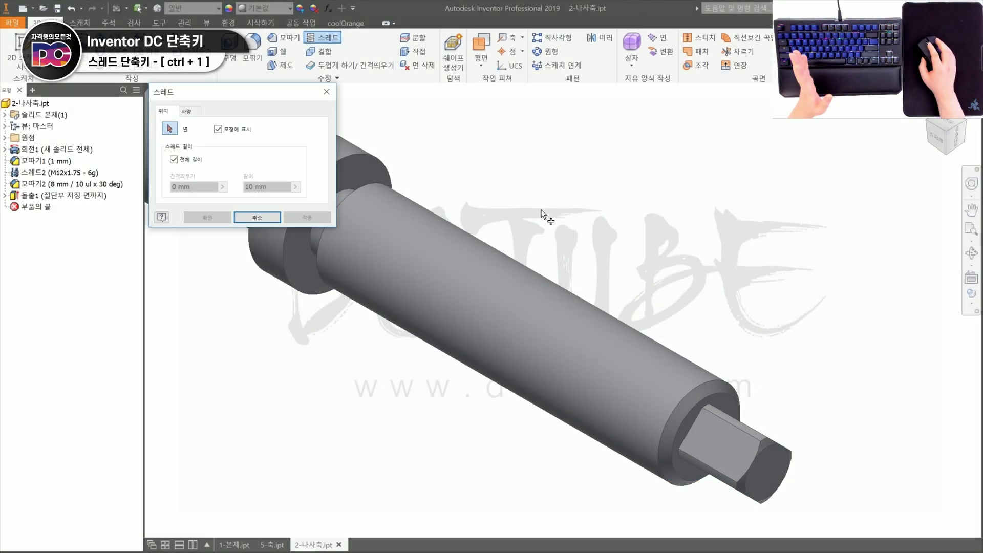
left_click(497, 271)
left_click(495, 276)
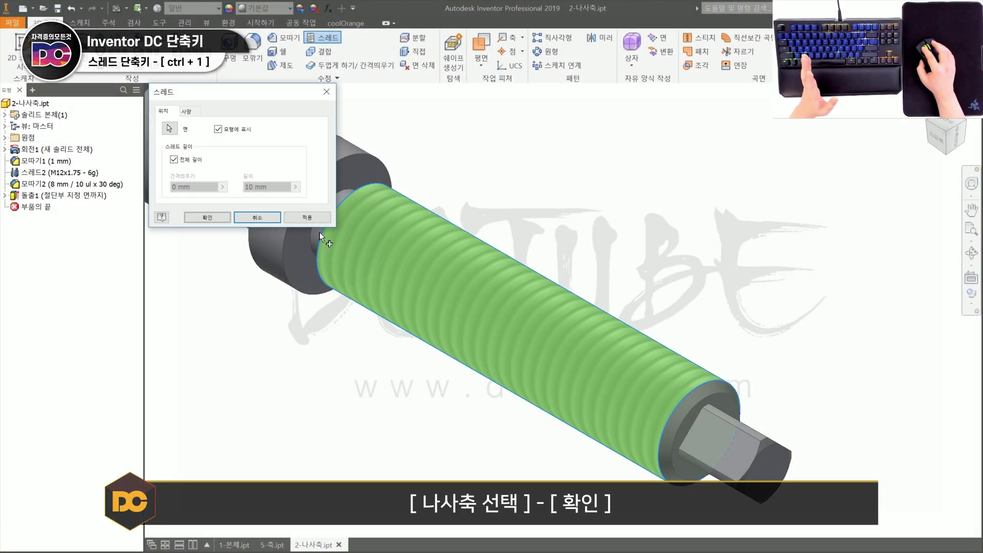
left_click(207, 218)
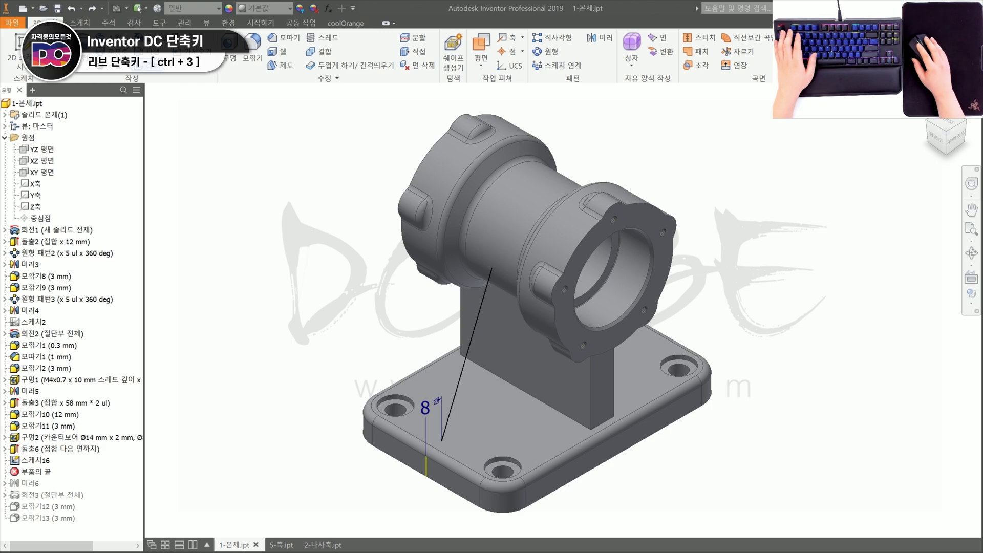
- Create a rib in 1-본체.ipt from the sloped sketch line, parallel to the sketch plane, 10 mm thick with a finite depth of 50 mm
key("ctrl+3")
key("Escape")
key("ctrl+3")
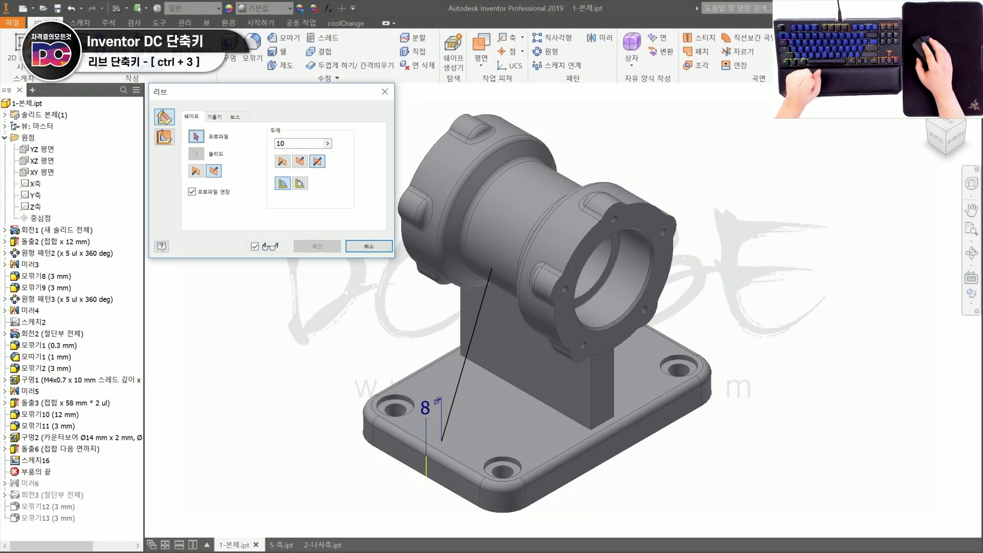
left_click(475, 321)
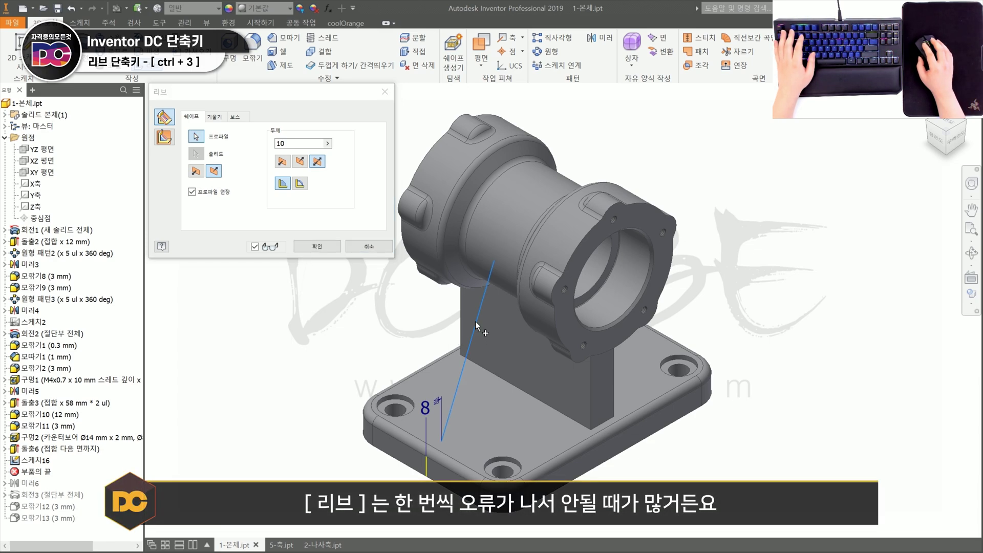
left_click(300, 183)
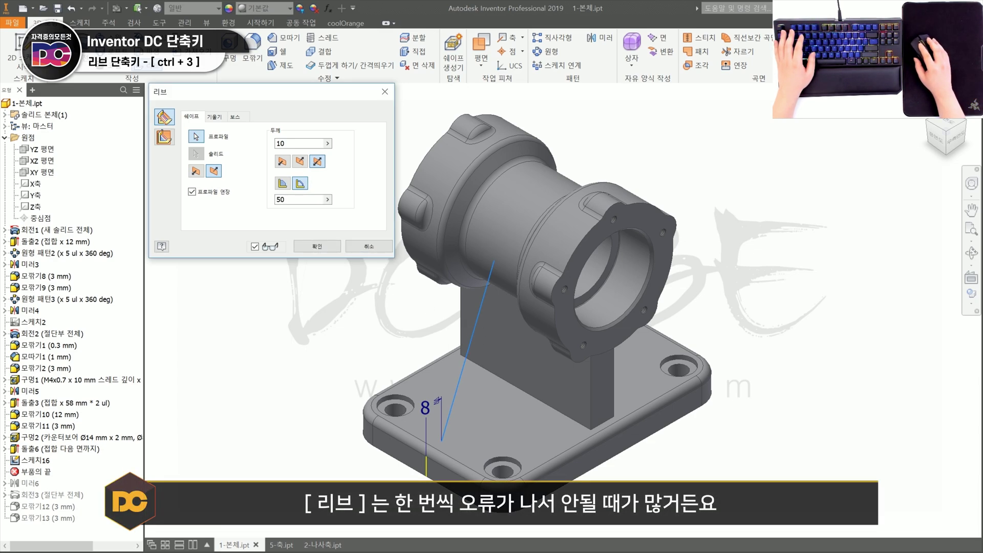
left_click(196, 171)
left_click(214, 171)
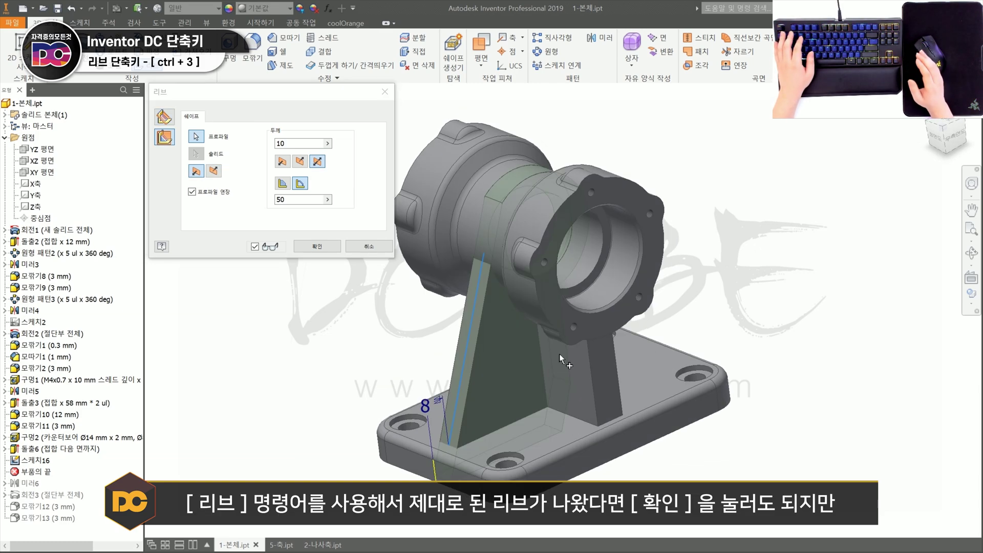
left_click(317, 246)
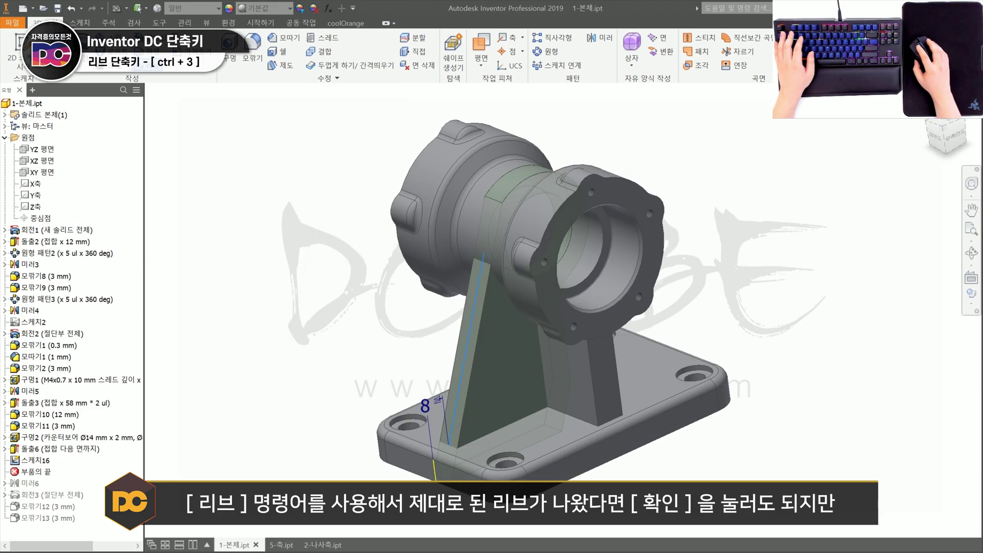
scroll(486, 361, "up", 3)
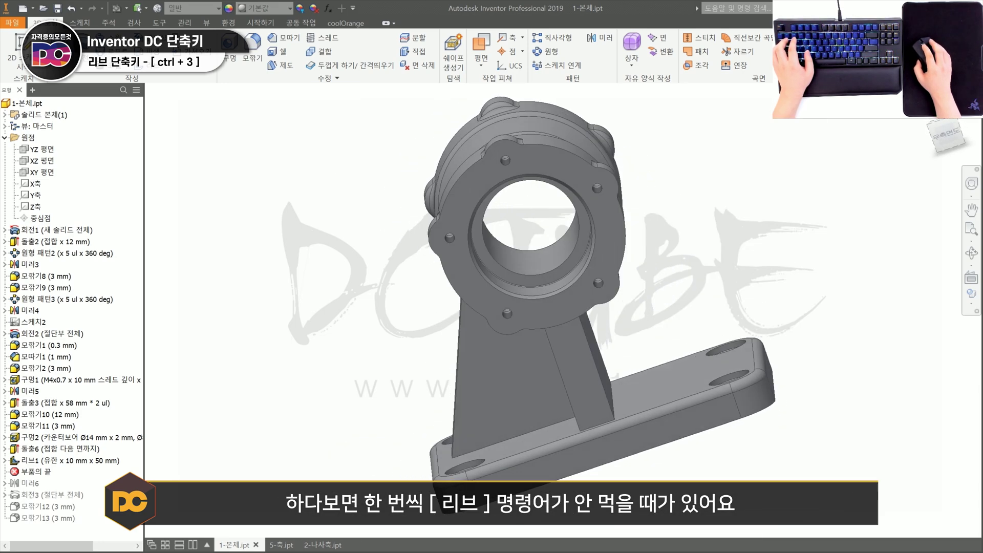
middle_click_drag(453, 361, 497, 351, "shift")
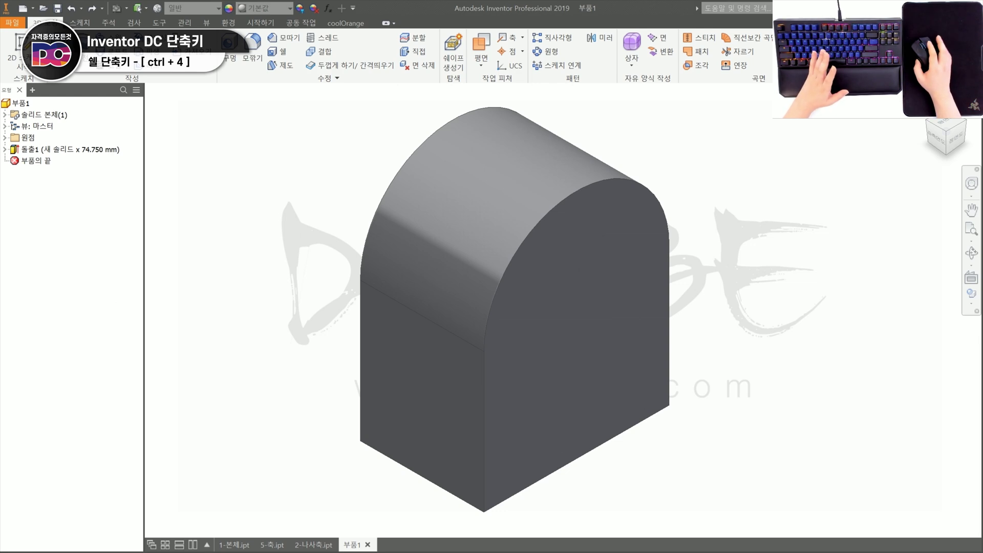
- Shell the arched gearbox block with a 5 mm wall thickness, removing its bottom face
key("ctrl+4")
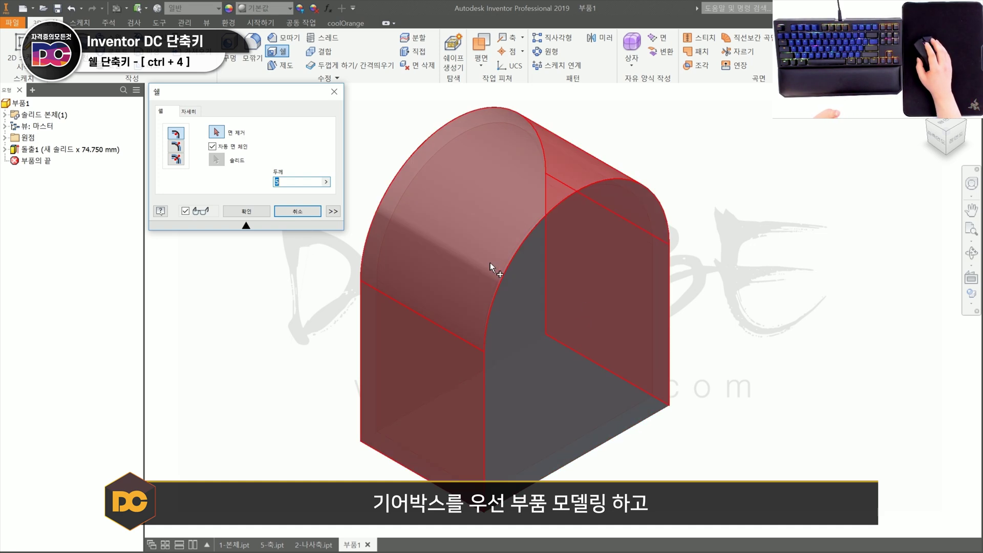
middle_click_drag(537, 334, 571, 236, "shift")
left_click(517, 287)
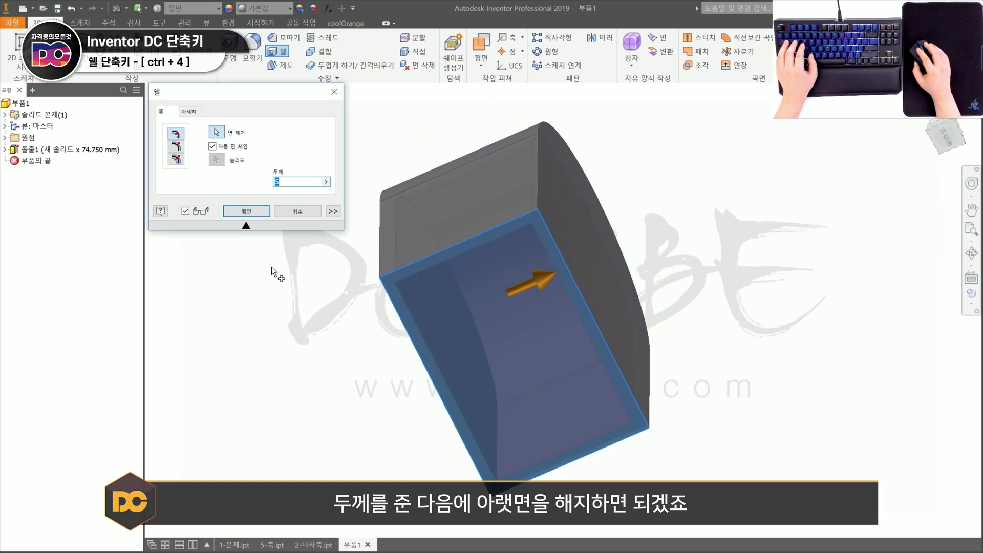
left_click(247, 211)
mouse_move(463, 304)
middle_mouse_down("shift")
mouse_move(498, 283)
mouse_move(462, 308)
middle_mouse_up("shift")
scroll(463, 308, "up", 4)
scroll(463, 308, "down", 3)
key("F6")
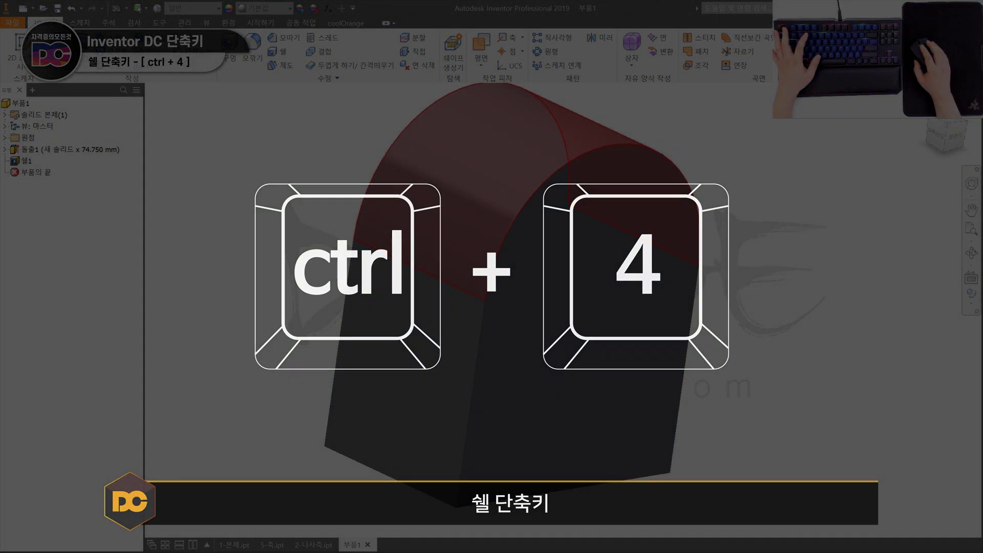
key("ctrl+4")
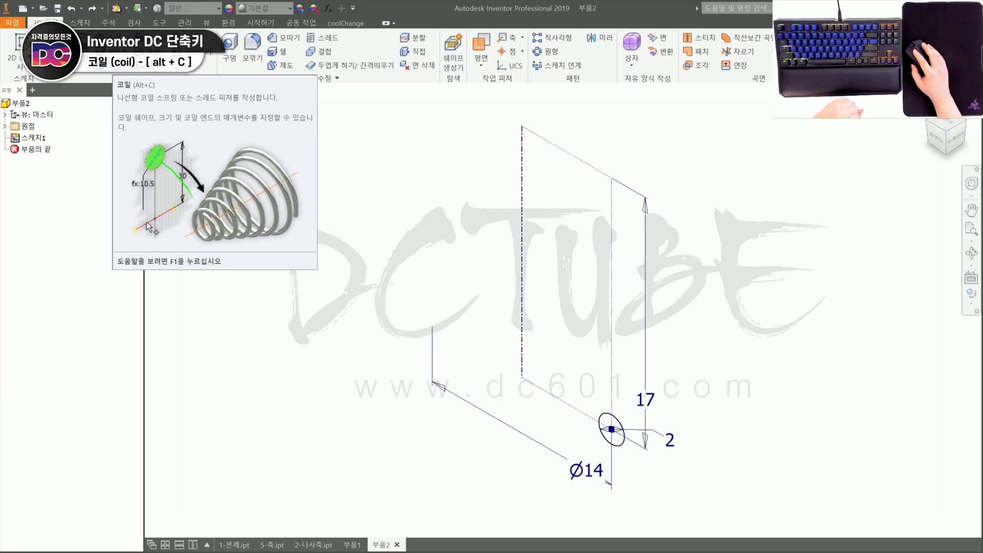
key("alt")
key("c")
key("Escape")
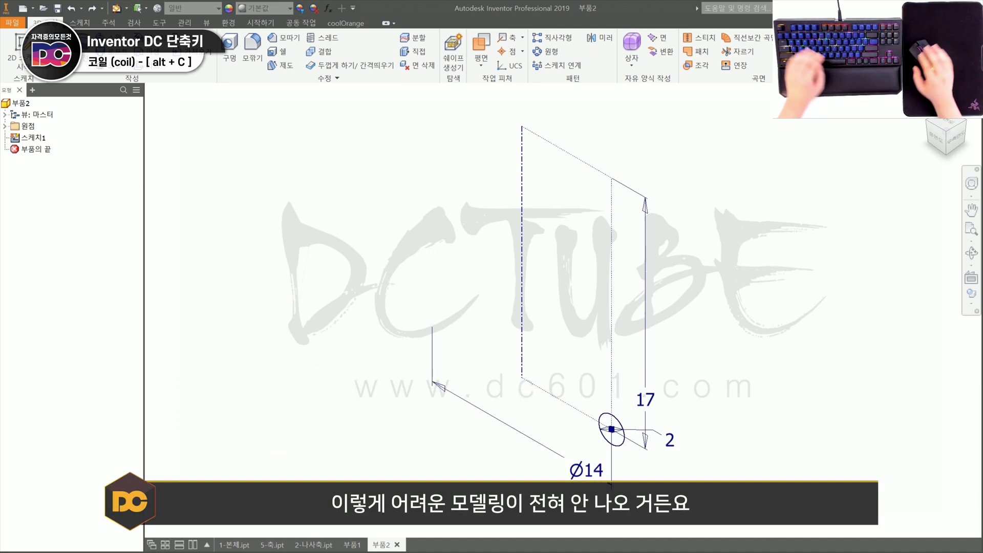
middle_click_drag(563, 307, 543, 293)
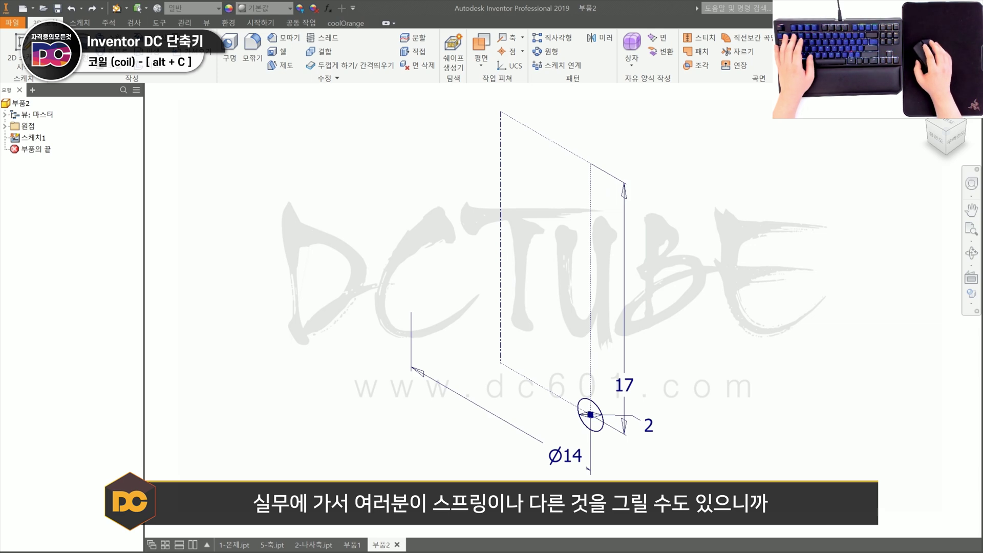
key("alt+c")
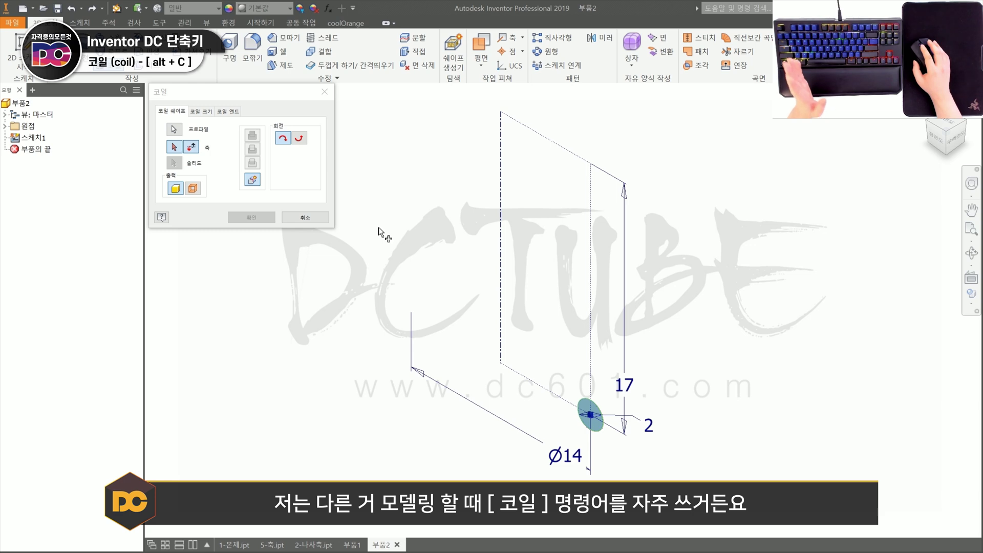
key("Escape")
- Create a coil from the 2 mm circle profile, using the vertical centerline as its axis
key("alt+c")
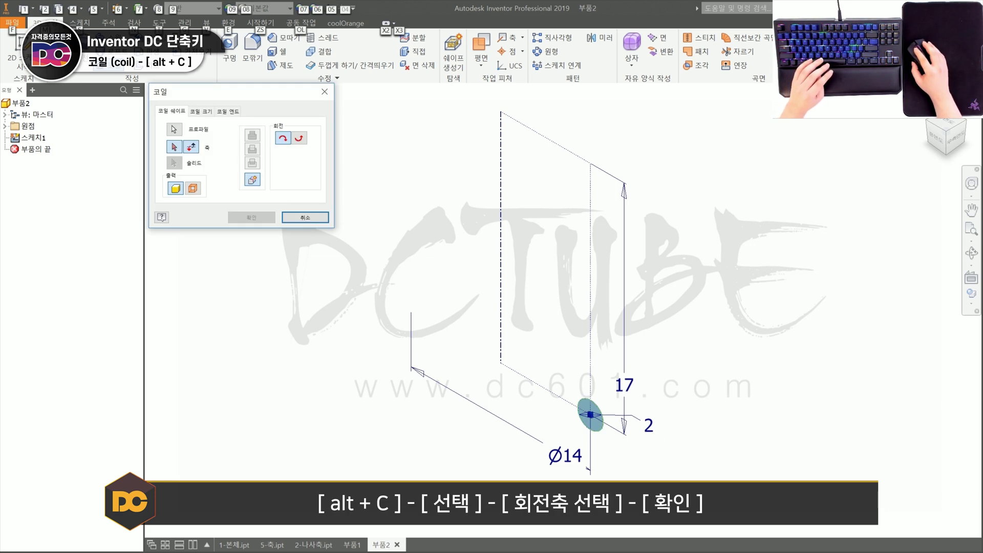
left_click(501, 261)
left_click(263, 218)
middle_click_drag(394, 330, 450, 358)
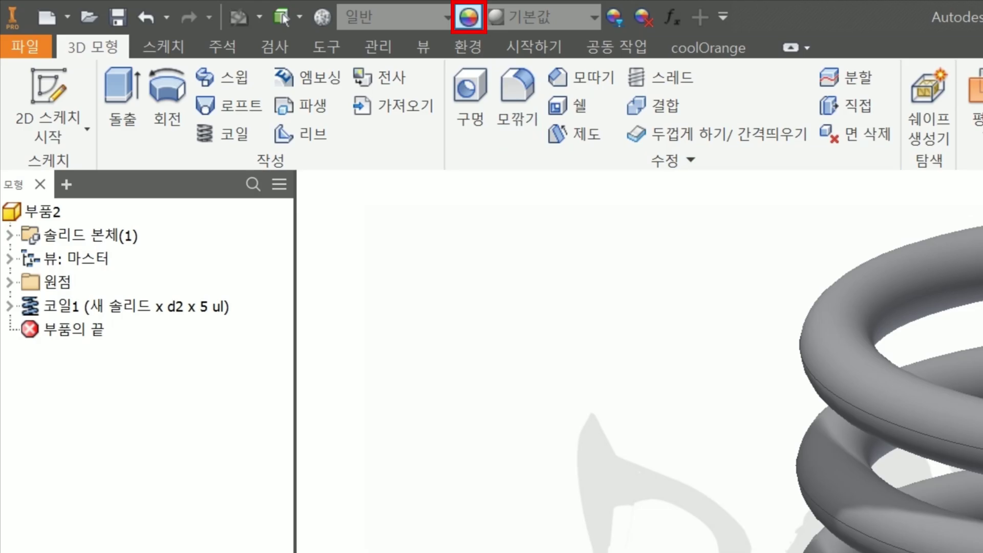
key("alt+m")
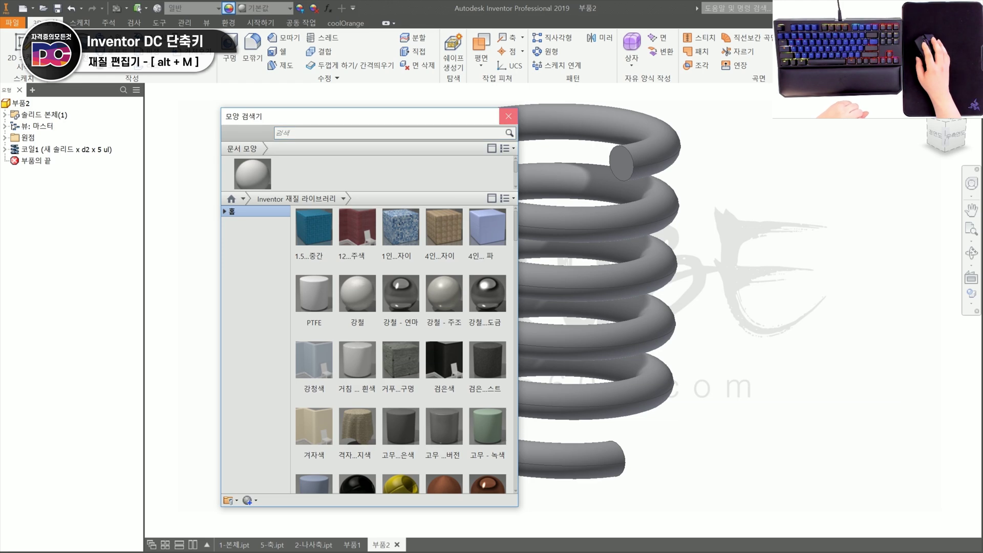
left_click(509, 116)
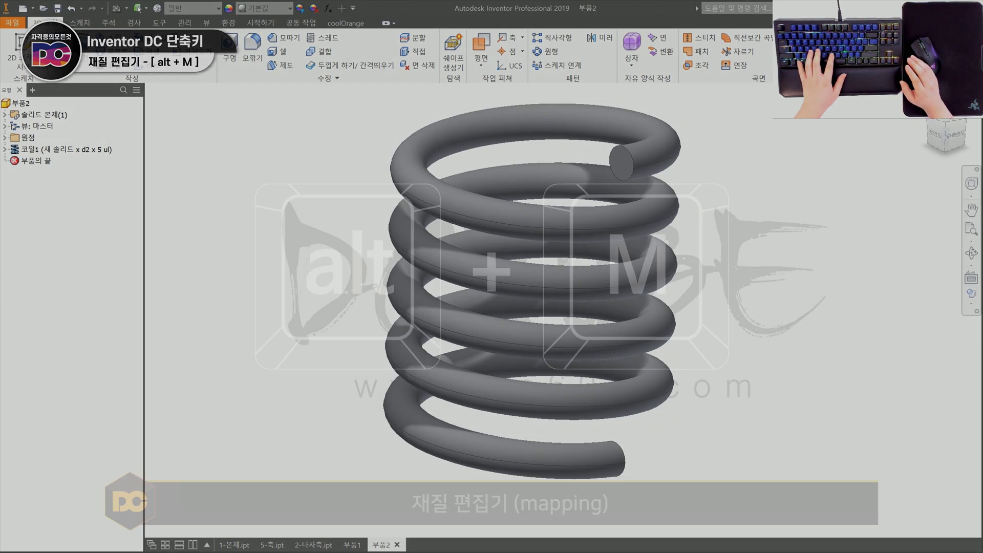
key("alt")
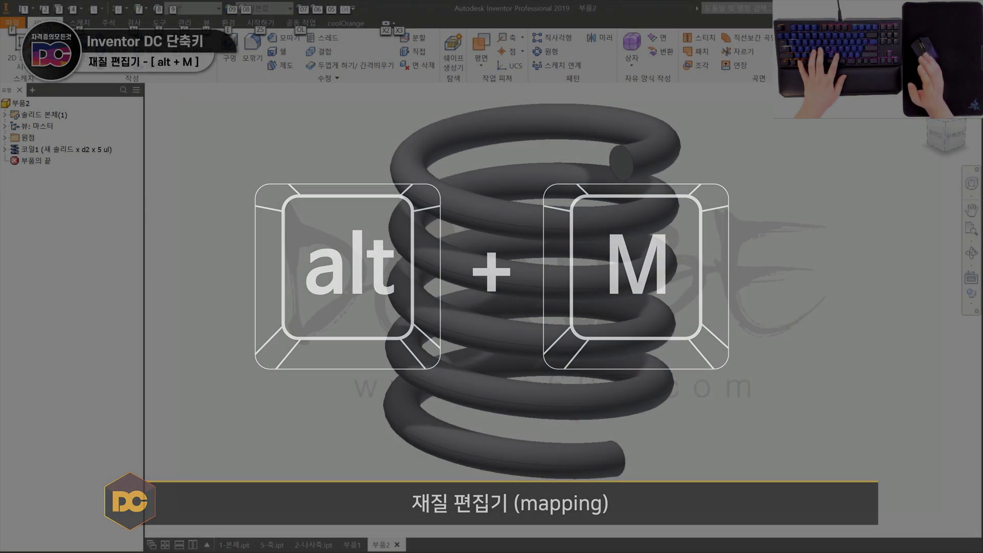
- Apply the 크롬 - 연마 appearance to the whole coil spring part and give it a copper tint
key("alt+m")
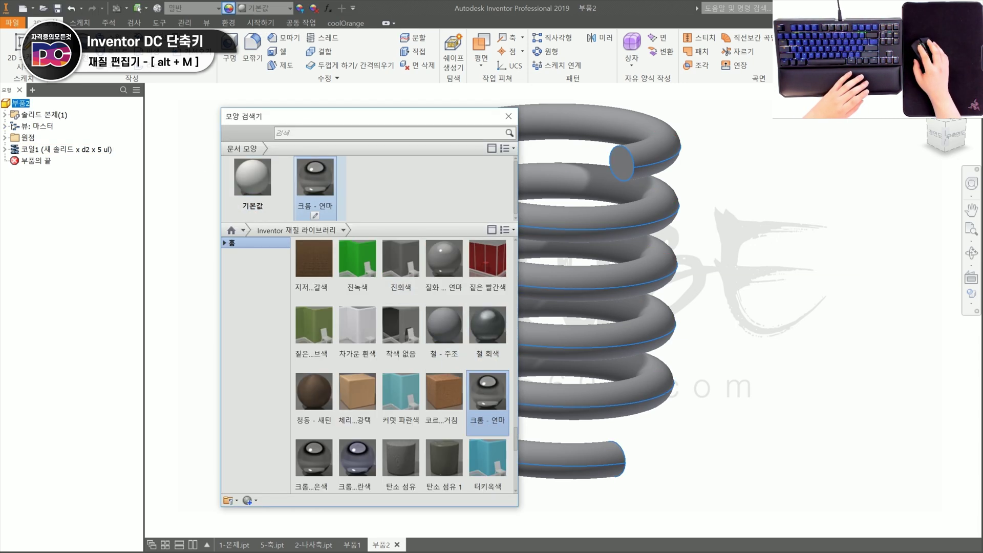
left_click(314, 177)
left_click(508, 116)
middle_click_drag(672, 283, 759, 271, "shift")
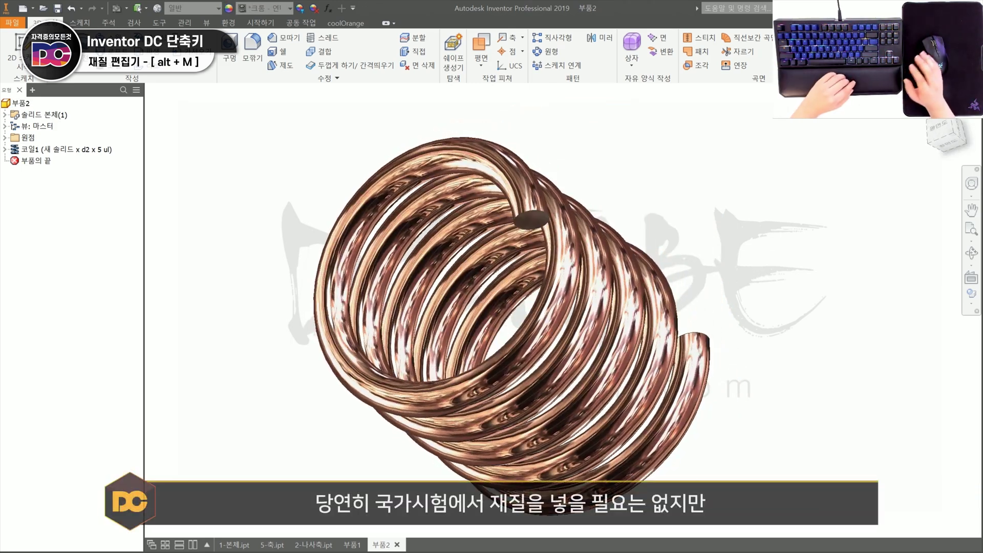
key("F6")
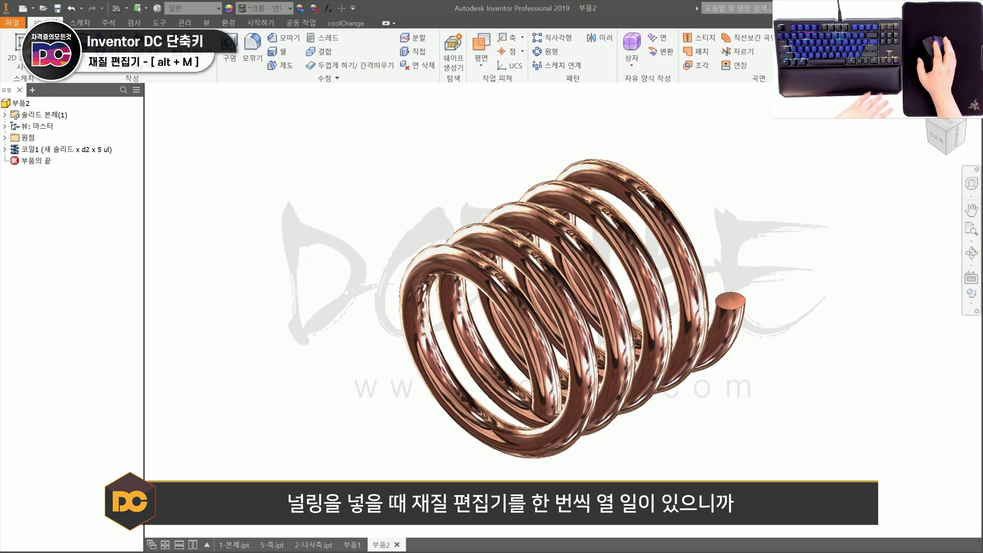
left_click(231, 9)
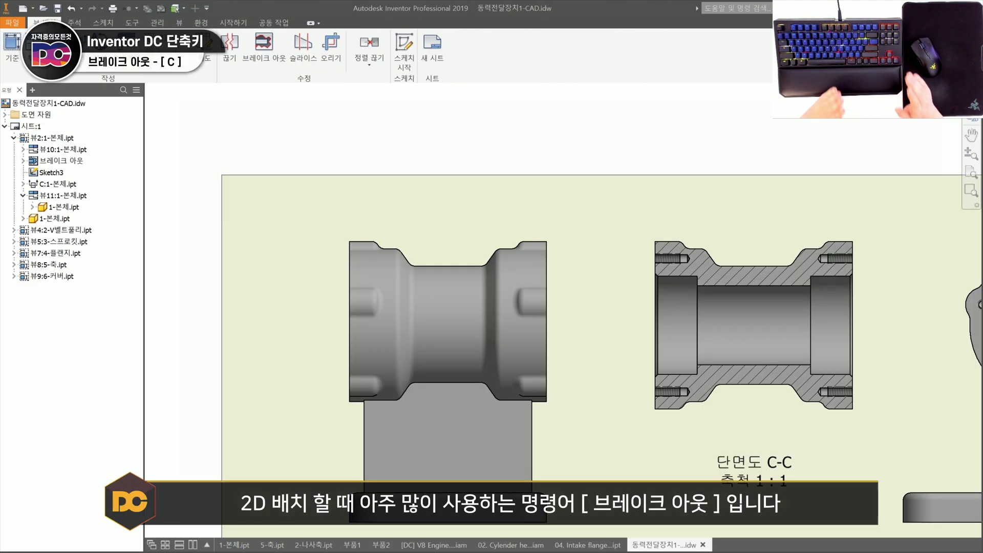
- Sketch a rectangle on the 동력전달장치1-CAD.idw front view of 1-본체, enclosing its upper cylindrical portion, and finish the sketch
left_click(439, 241)
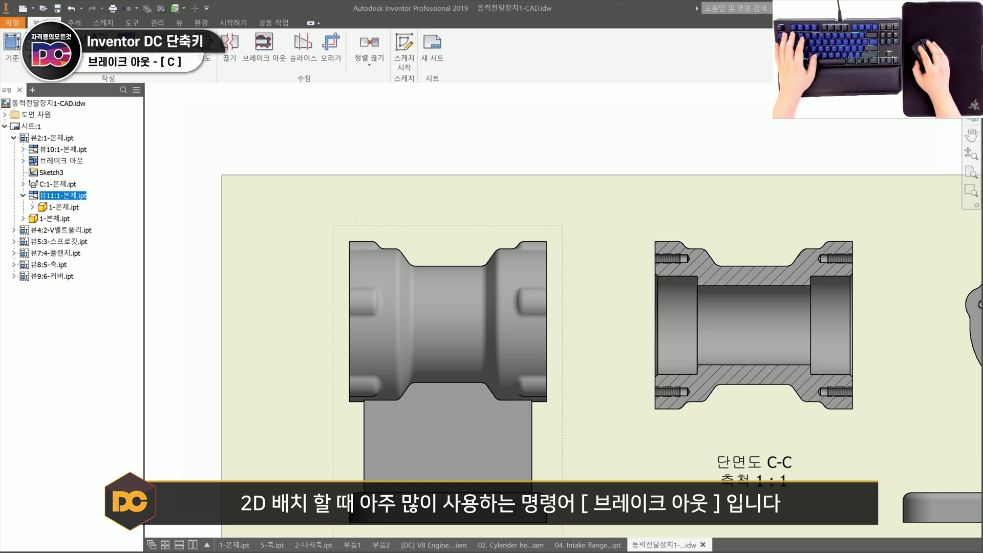
key("s")
left_click(308, 192)
left_click(582, 416)
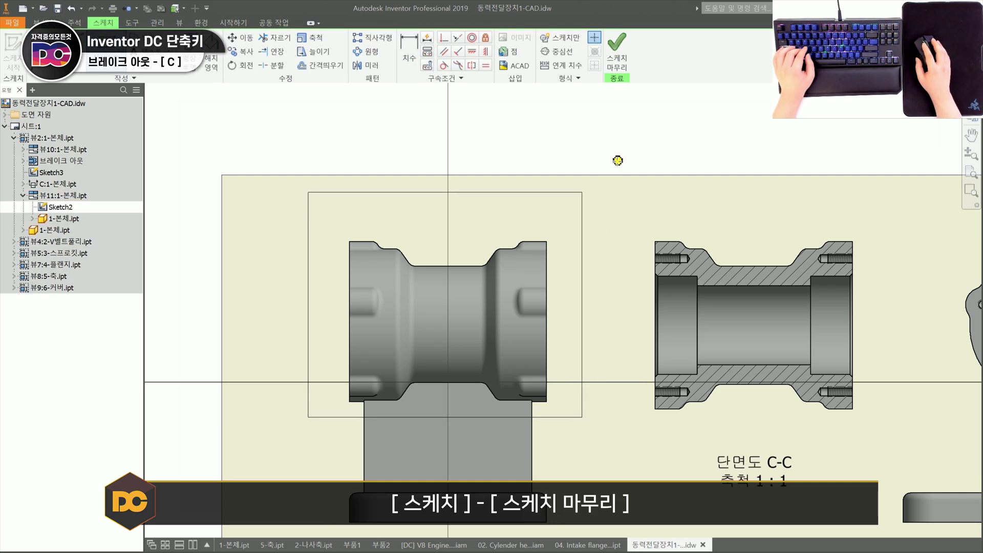
left_click(617, 49)
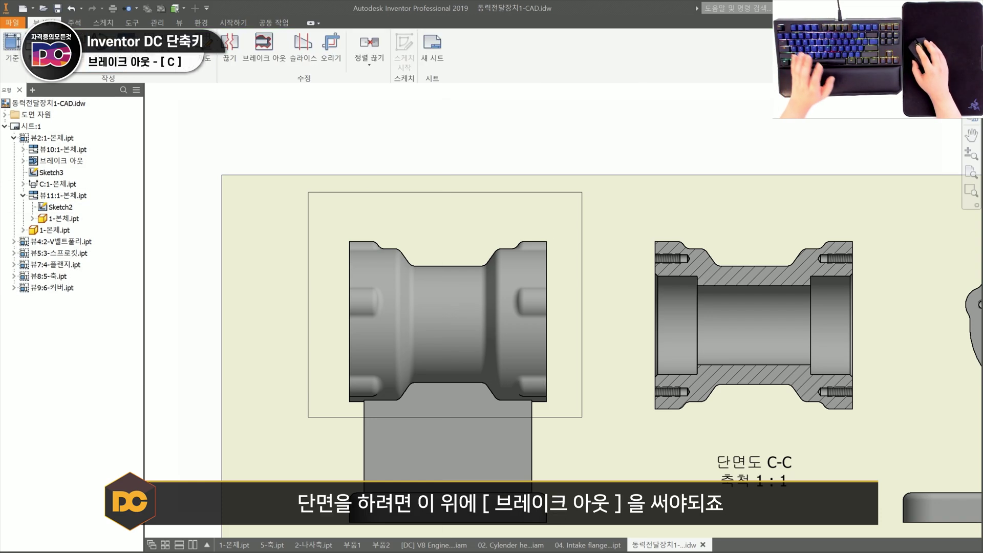
- Create a break out view using the rectangle as boundary, with depth 0 from the upper-left corner of section C-C
key("c")
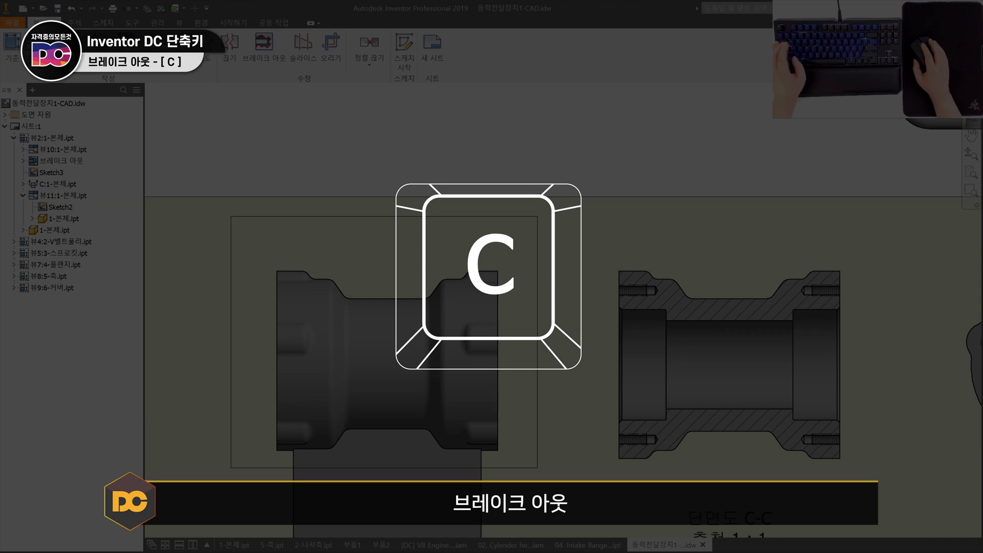
key("c")
left_click(461, 251)
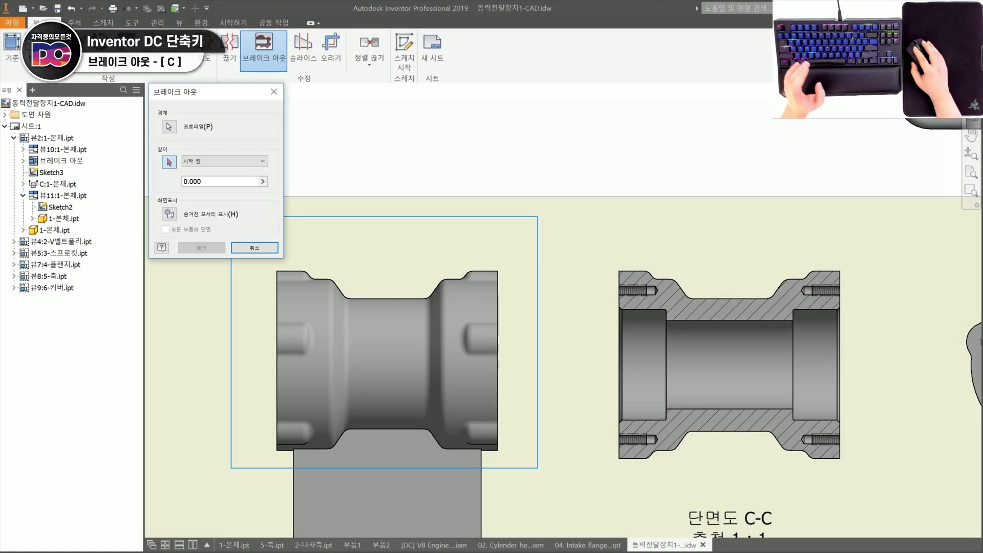
left_click(619, 270)
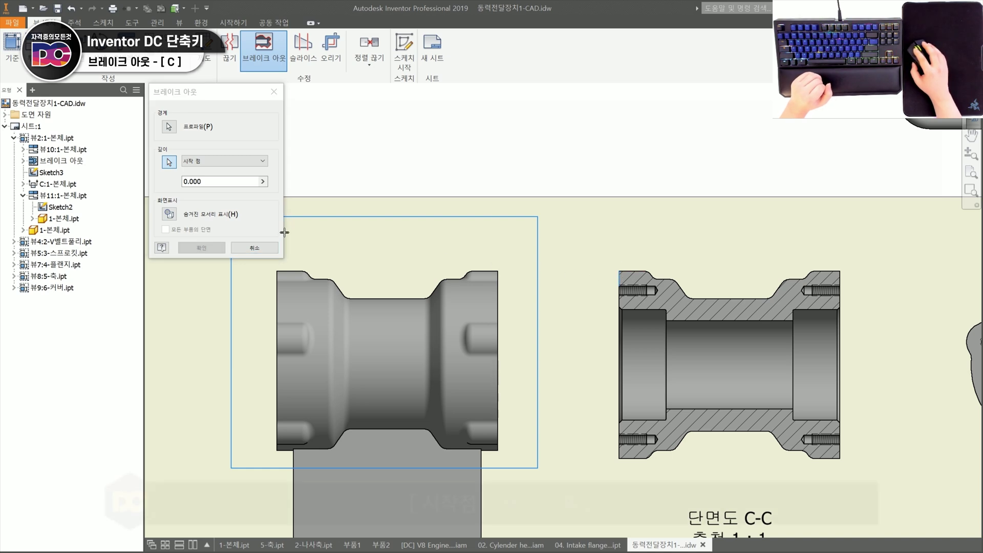
left_click(207, 249)
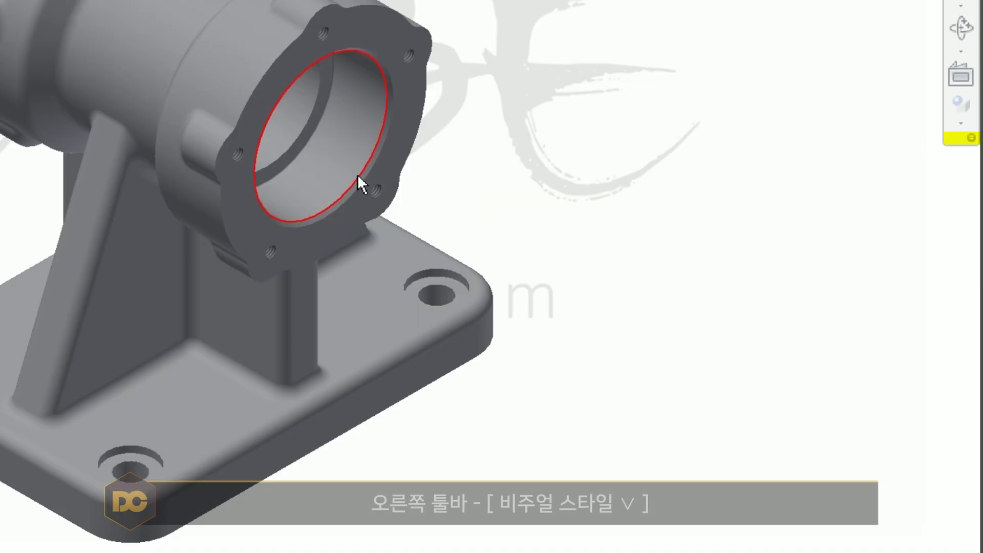
- Check in the navigation bar's customization options that 비주얼 스타일 is enabled
left_click(971, 137)
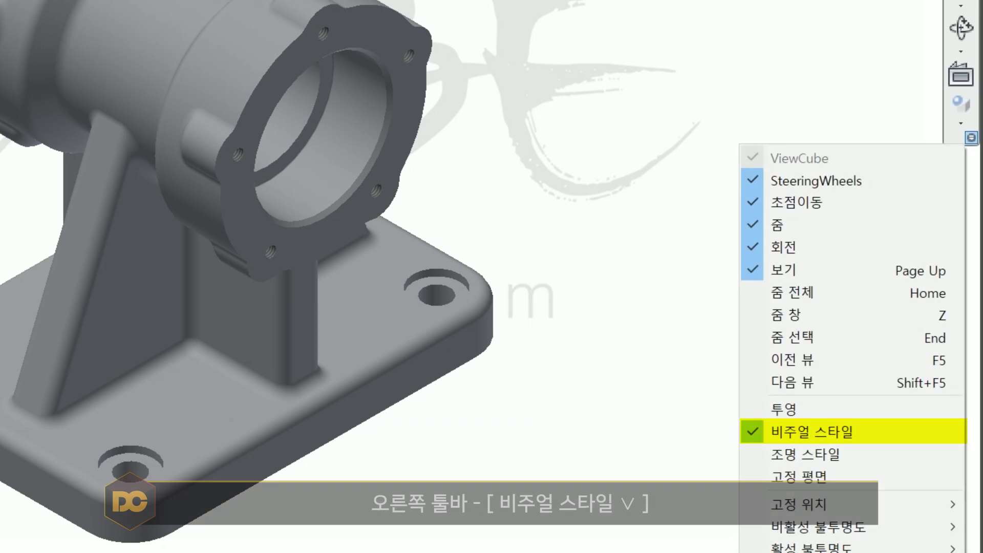
left_click(712, 392)
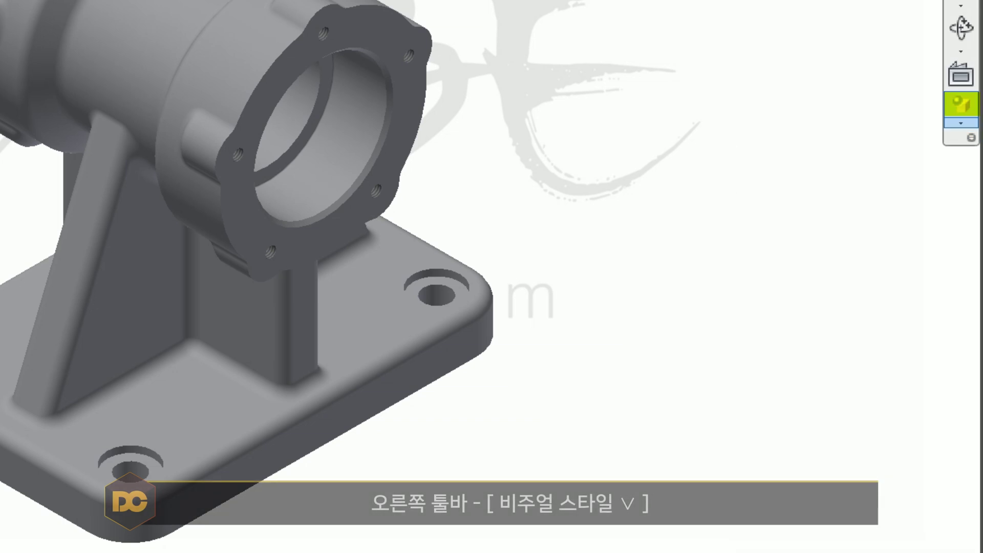
- Display the 1-본체 part in the 와이어프레임 visual style and in the 음영처리 style to compare them
left_click(961, 123)
left_click(726, 231)
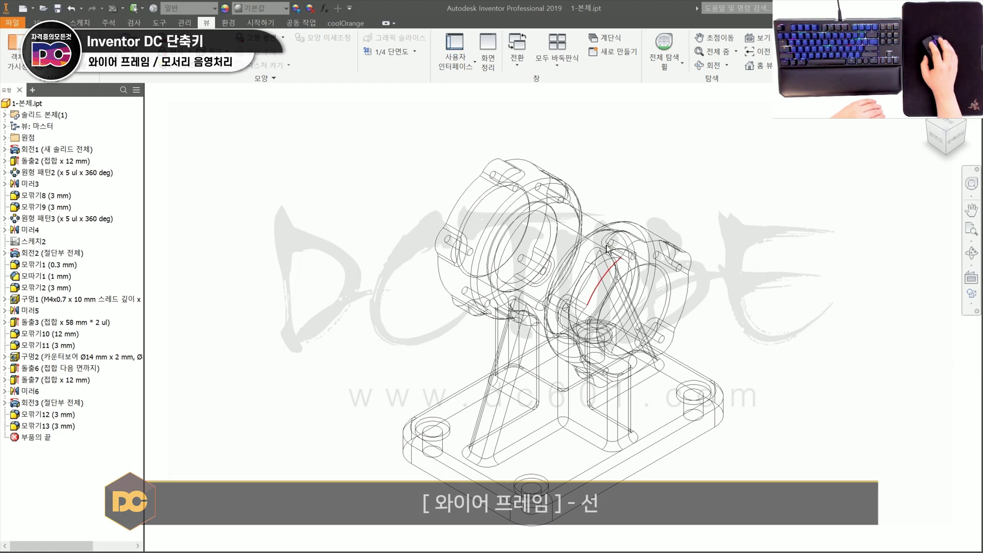
left_click(971, 303)
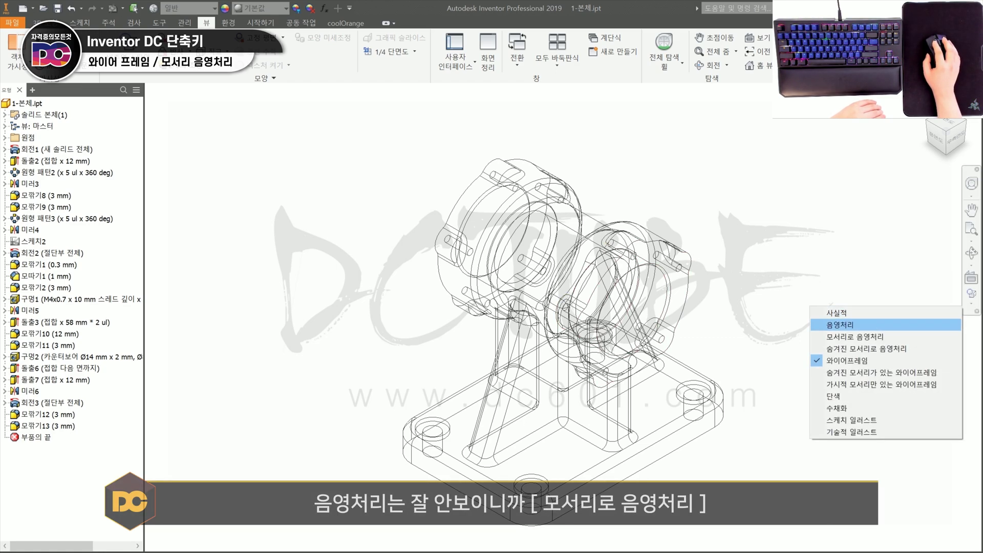
left_click(840, 325)
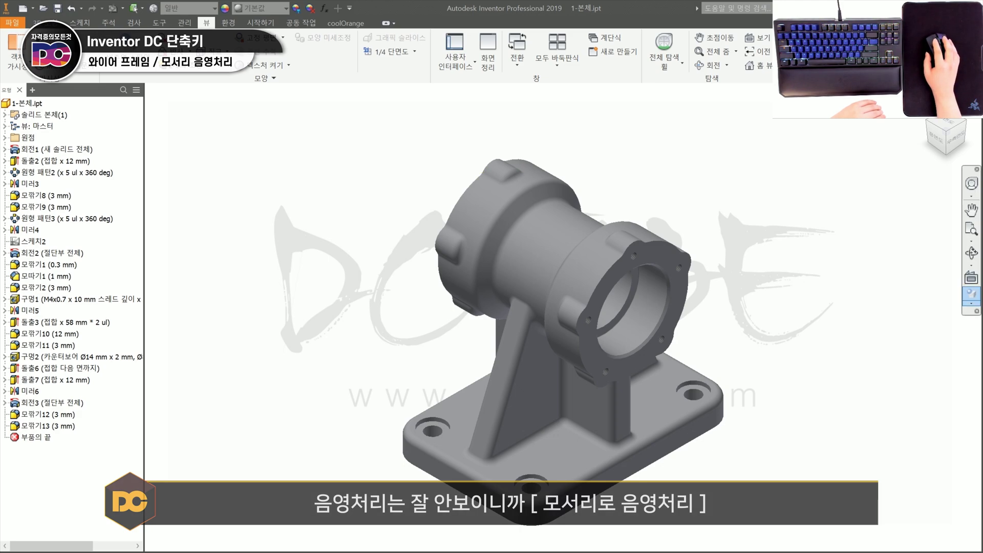
- Set the part's visual style to 모서리로 음영처리 and inspect its edges from a slightly different angle
left_click(971, 304)
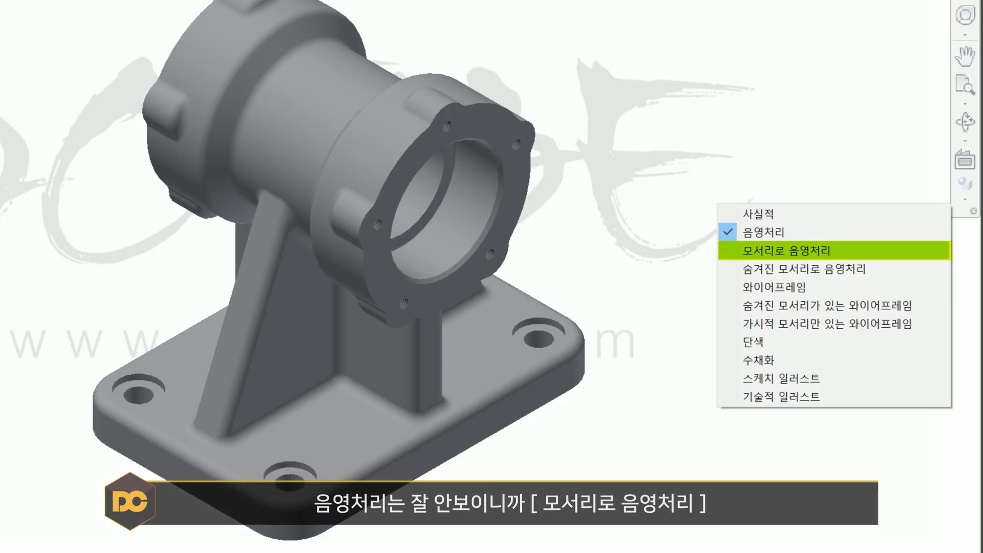
left_click(786, 250)
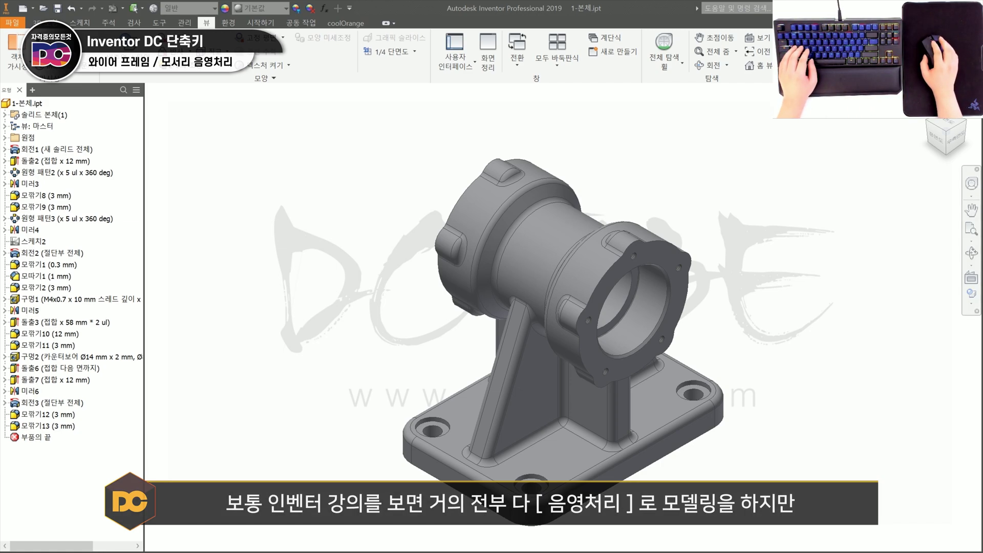
scroll(717, 327, "down", 4)
scroll(716, 328, "up", 3)
mouse_move(716, 328)
middle_mouse_down("shift")
mouse_move(617, 321)
mouse_move(716, 312)
middle_mouse_up("shift")
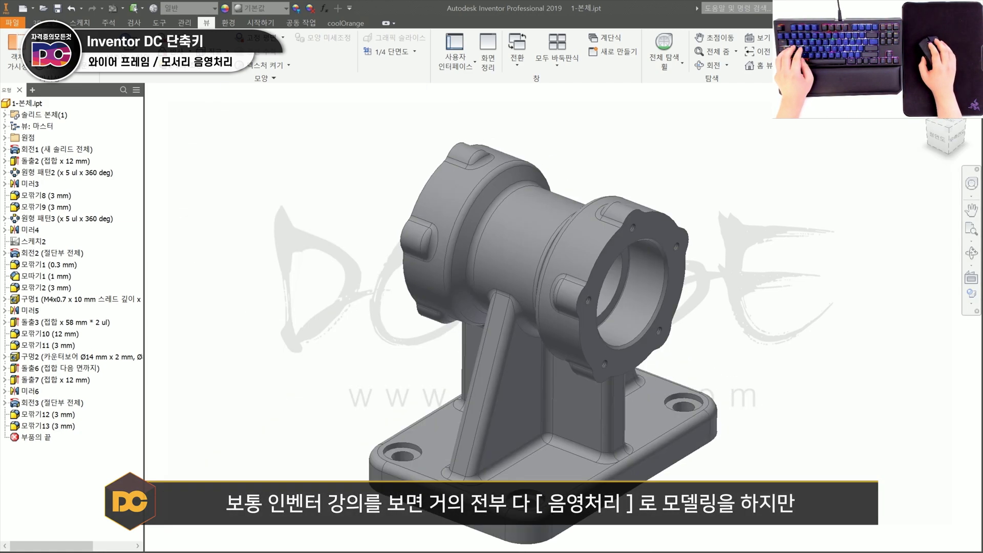
- Display the part as a wireframe and examine its upper portion in the front view
key("alt+w")
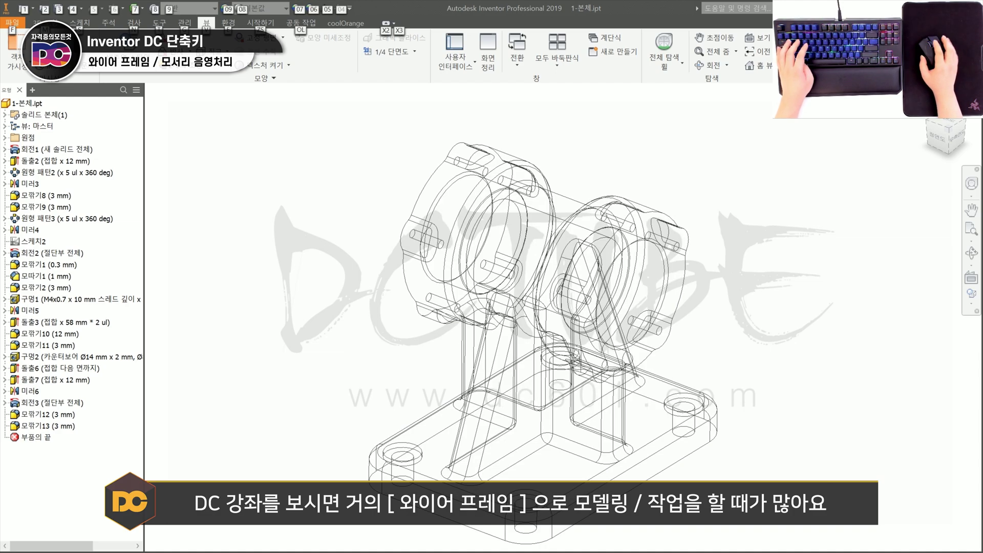
left_click(937, 136)
scroll(589, 222, "down", 3)
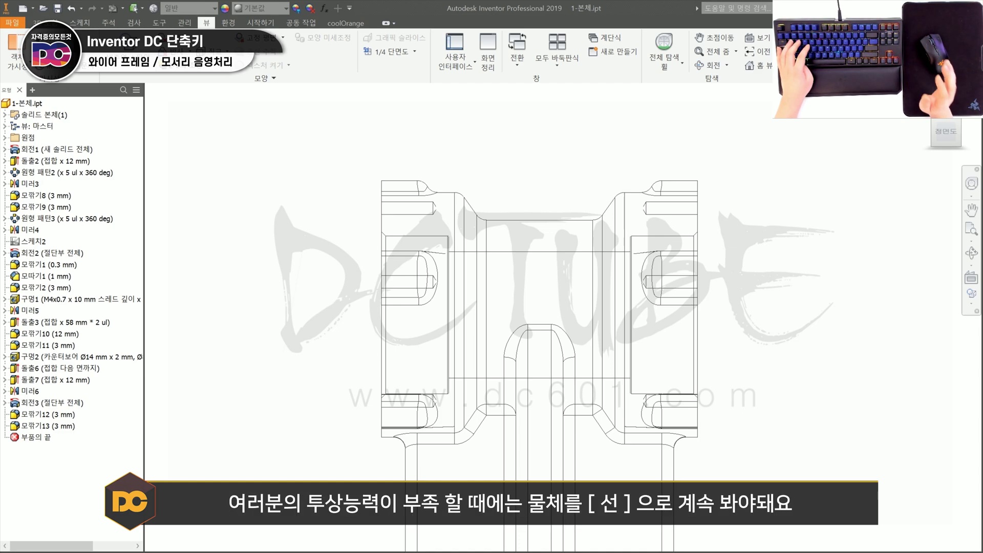
- Display the part shaded with edges and examine it closely in the isometric home view
key("alt+e")
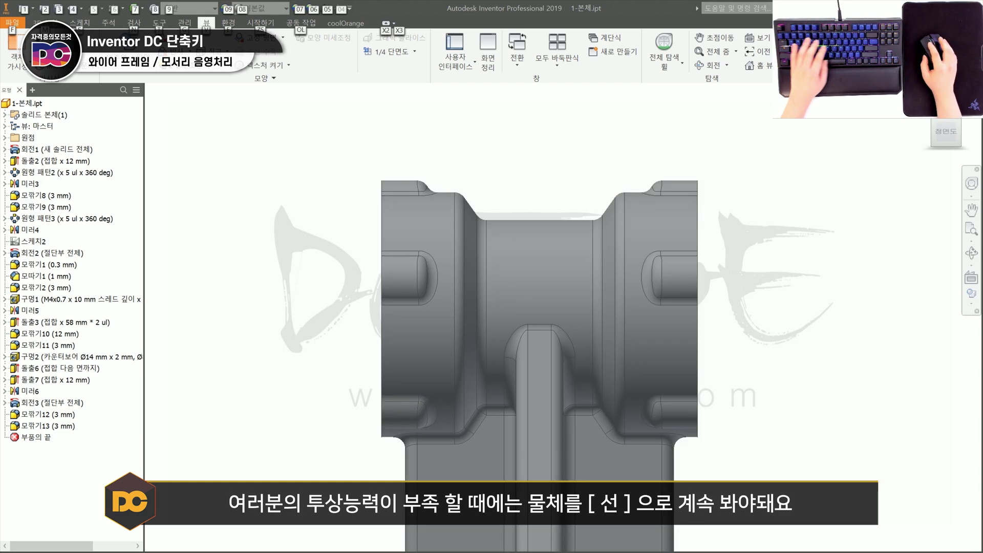
key("F6")
scroll(678, 322, "down", 3)
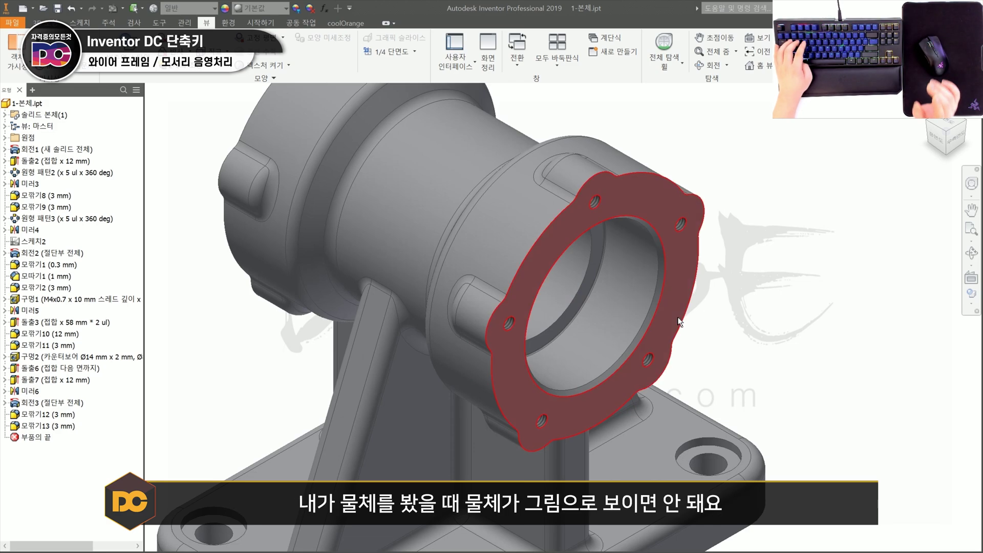
scroll(679, 322, "up", 3)
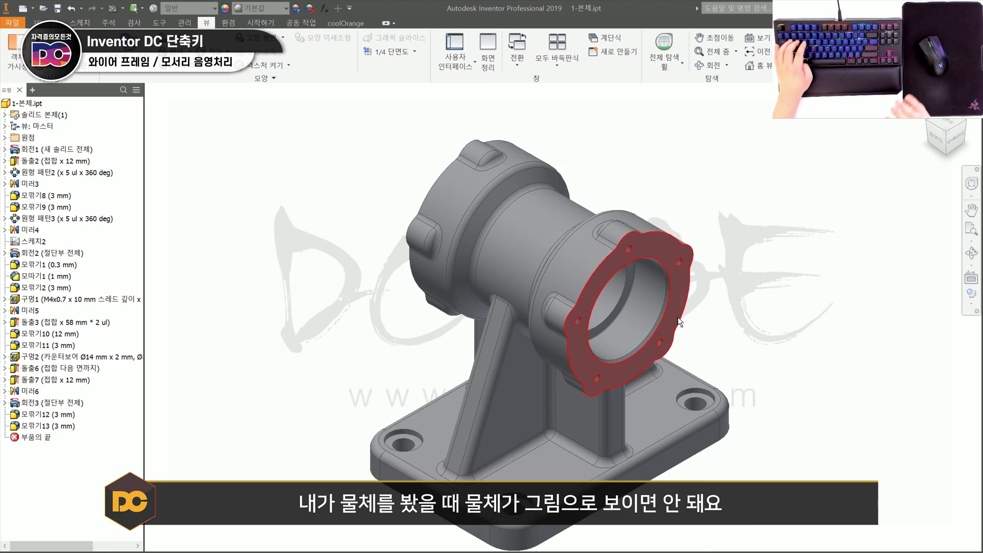
- Compare the part's wireframe and edge-shaded displays, and examine the wireframe from the front and in the home view
key("alt+w")
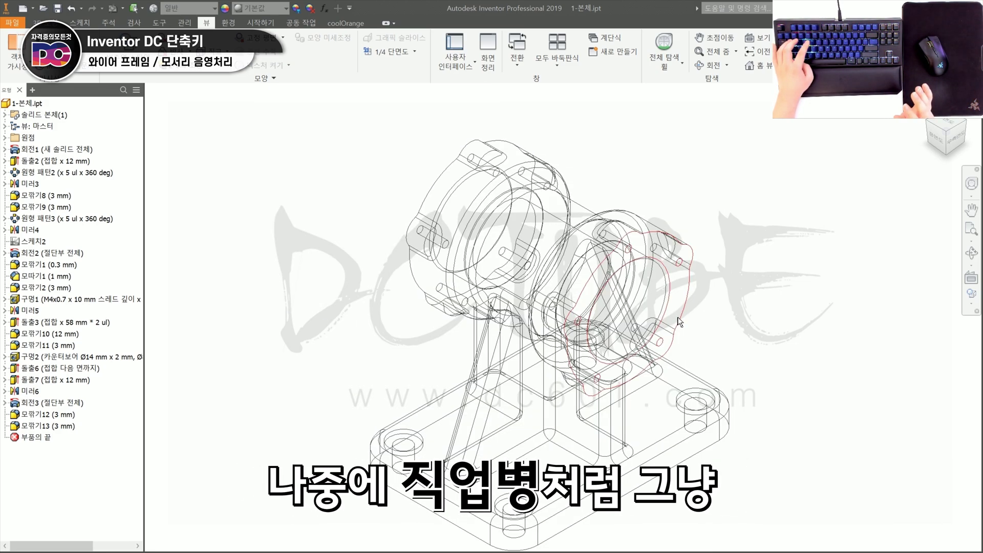
key("alt+w")
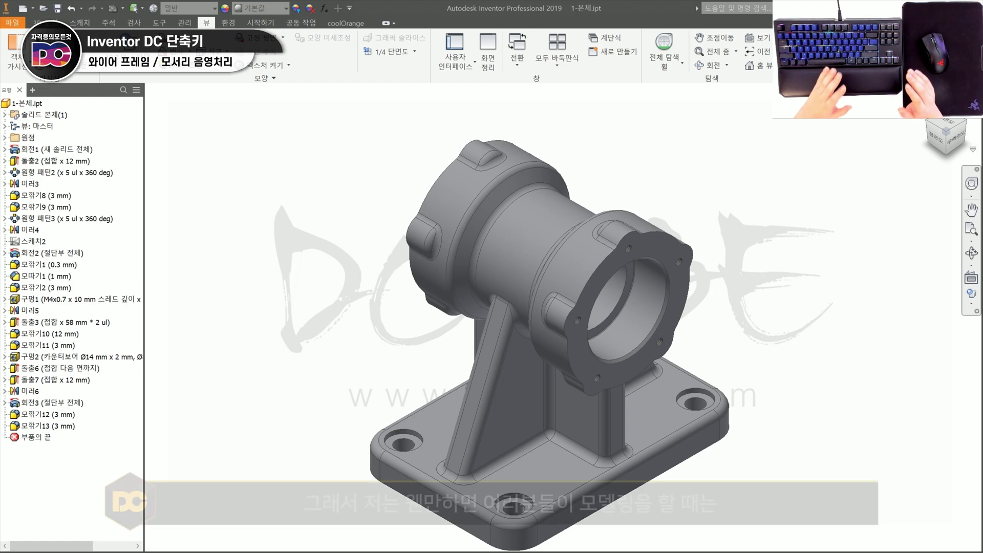
key("alt+w")
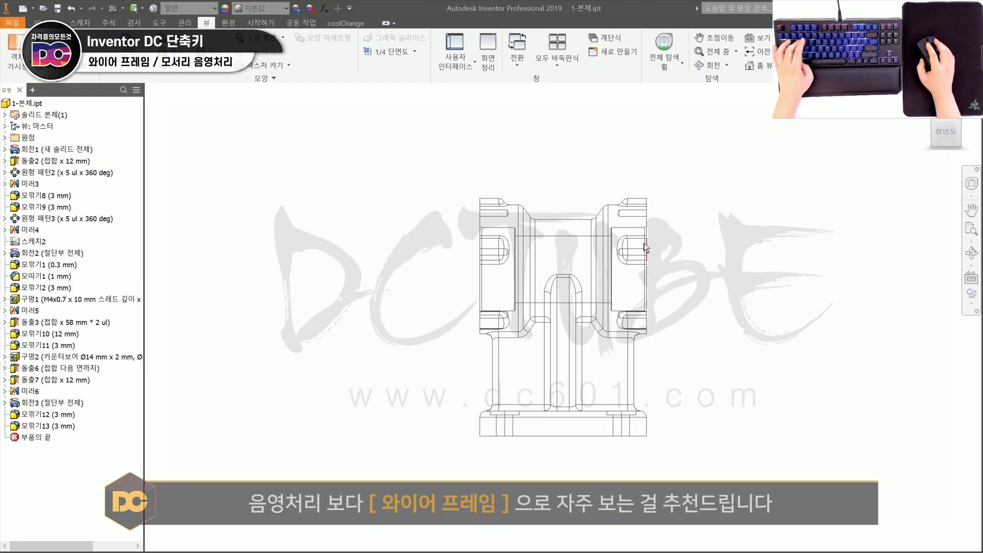
scroll(598, 239, "up", 3)
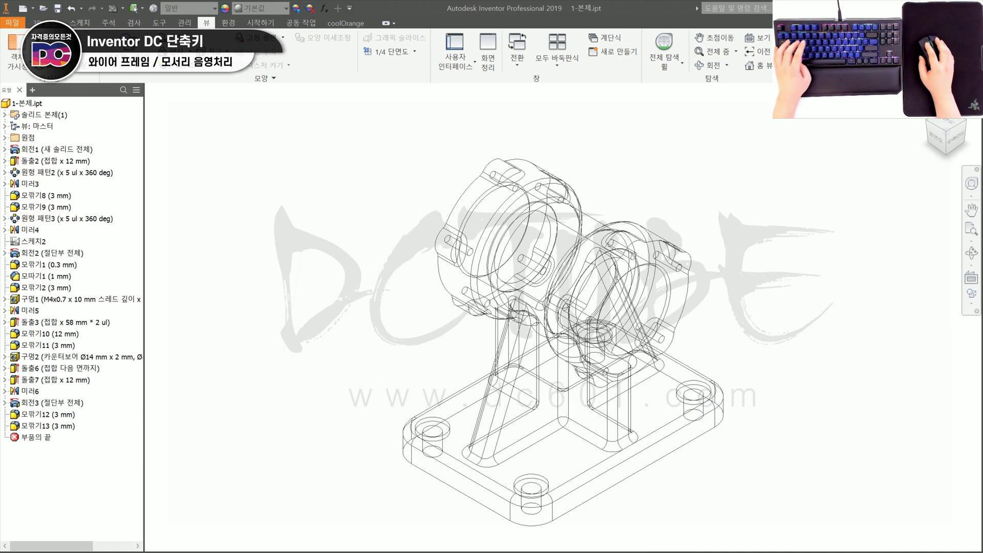
- Alternate the part's display repeatedly between wireframe and shading with edges in the home view
key("alt+s")
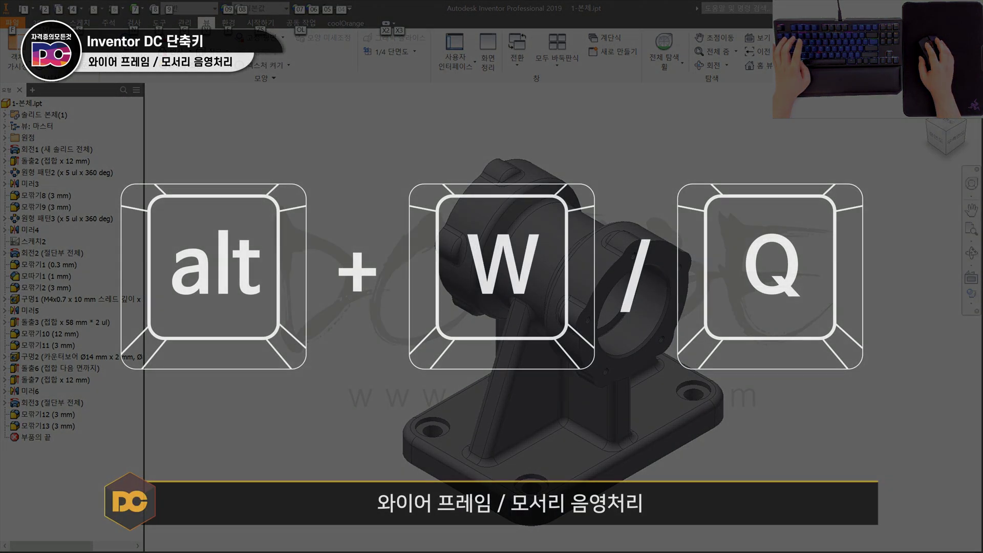
key("alt+w")
key("alt+q")
key("alt+w")
key("alt+q")
key("alt+w")
key("alt+q")
key("alt+w")
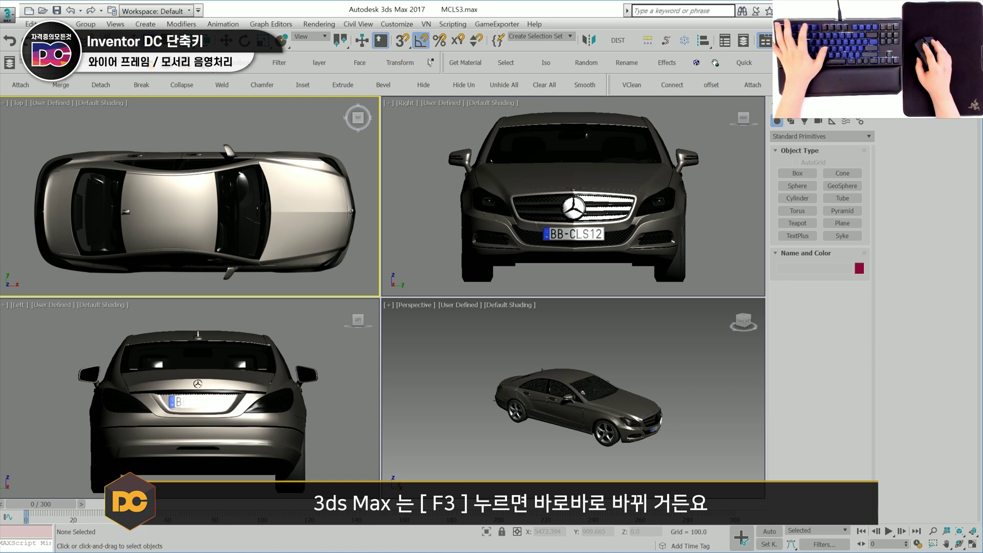
- Switch to 3ds Max and alternate the car model's viewports, including Top, Perspective and Left, between wireframe and default shading
key("F3")
key("F3")
left_click(427, 340)
key("F3")
key("F3")
left_click(368, 336)
key("F3")
key("F3")
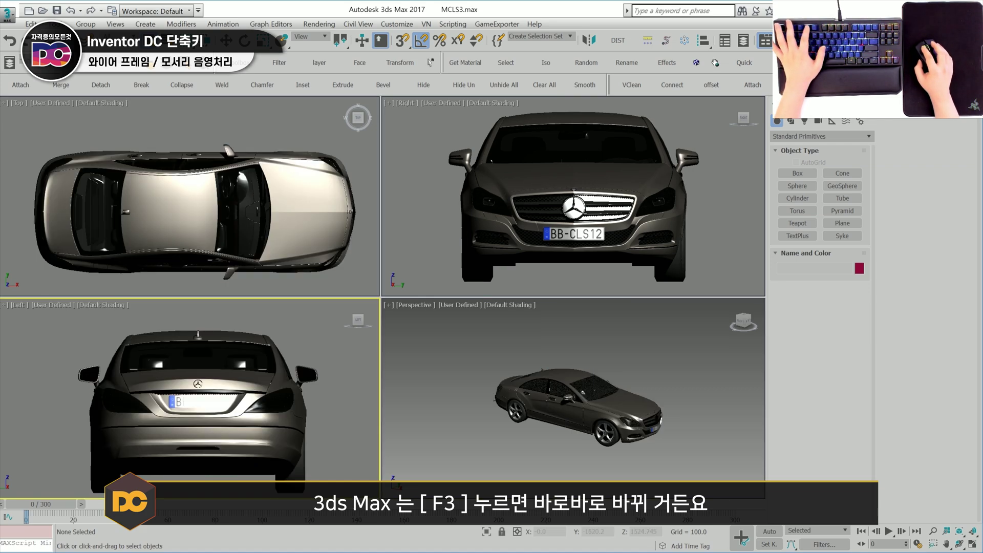
key("F3")
key("F3")
key("F3")
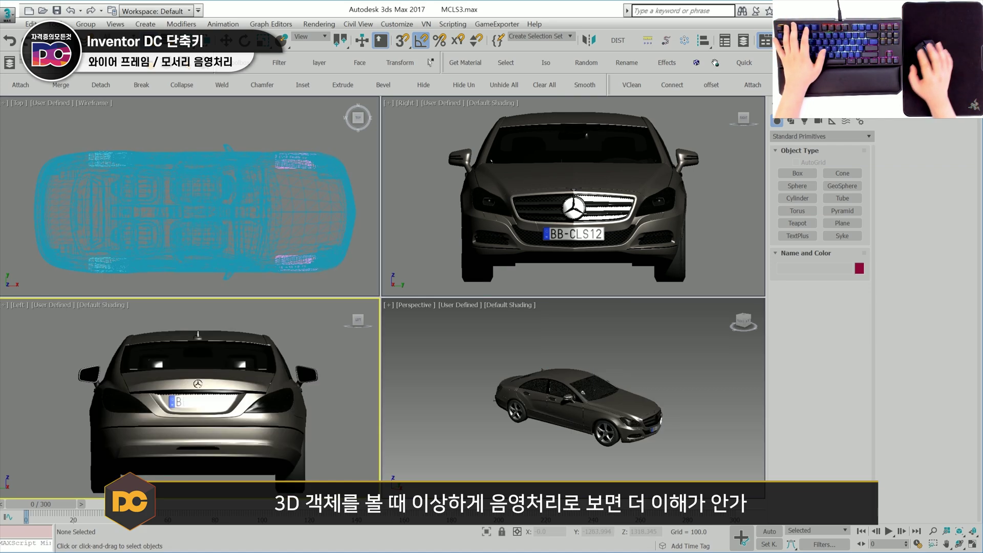
key("F3")
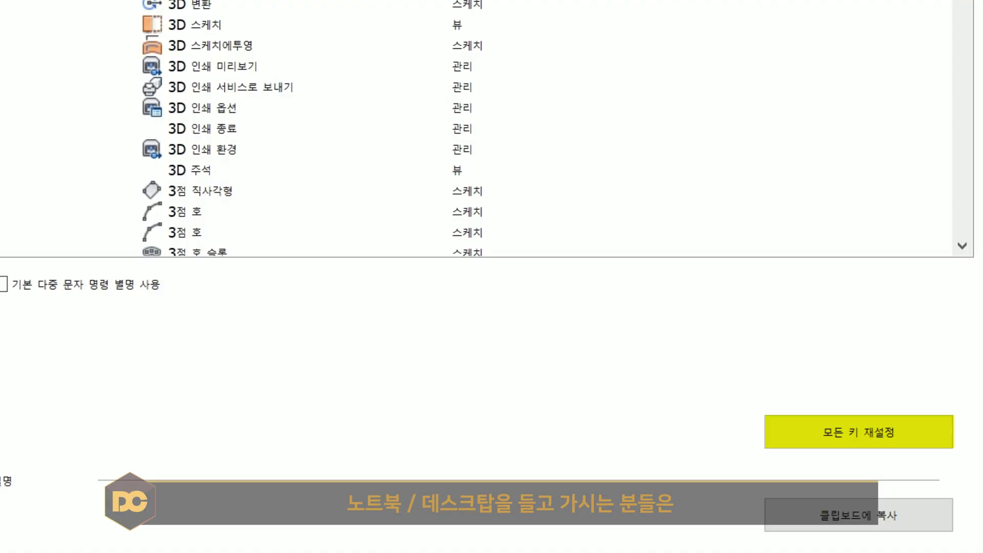
- Reset all customized keyboard shortcuts in Inventor
left_click(859, 432)
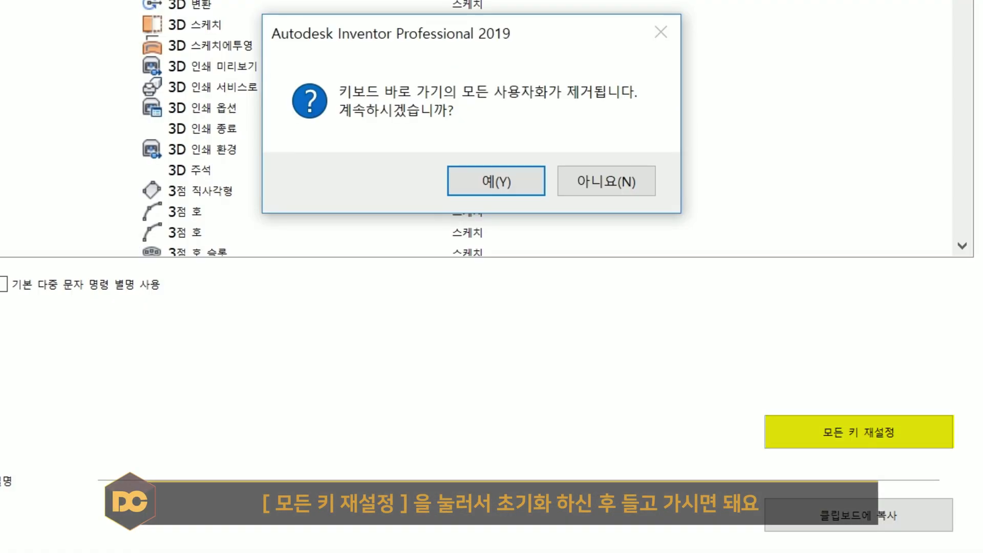